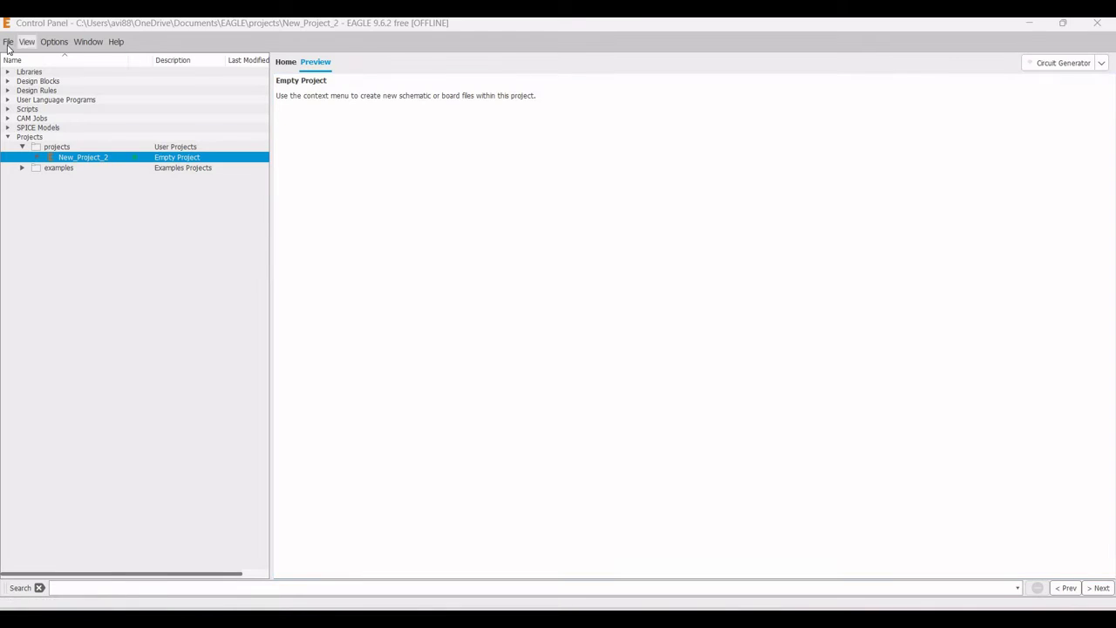
Create a new project named 555Flasher
{"action": "left_click", "coordinate": [8, 41]}
{"action": "mouse_move", "coordinate": [20, 56]}
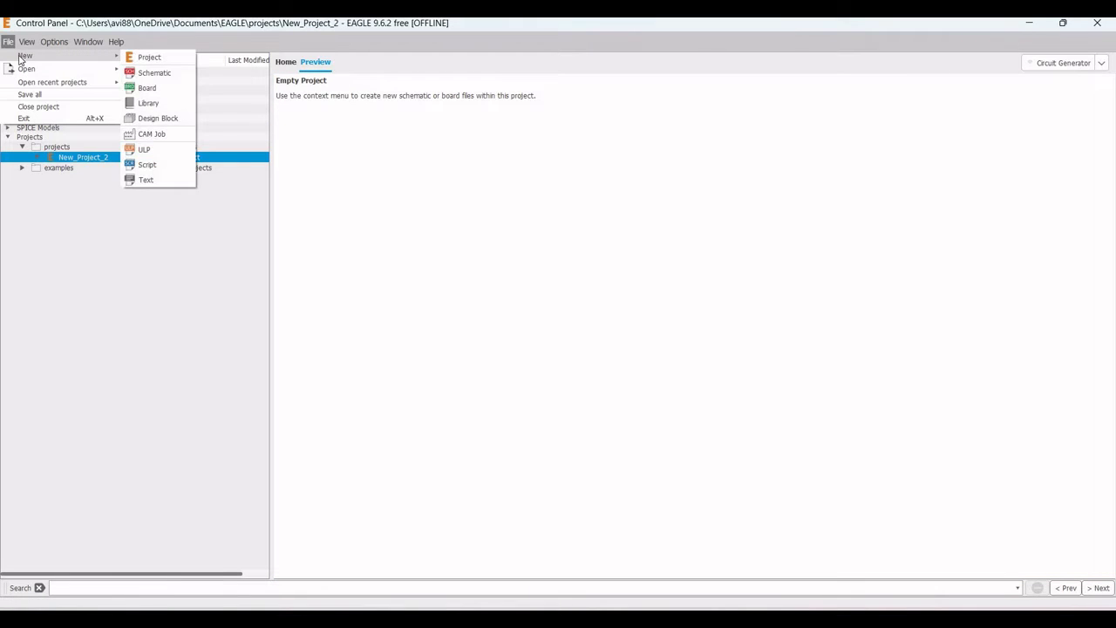
{"action": "left_click", "coordinate": [153, 57]}
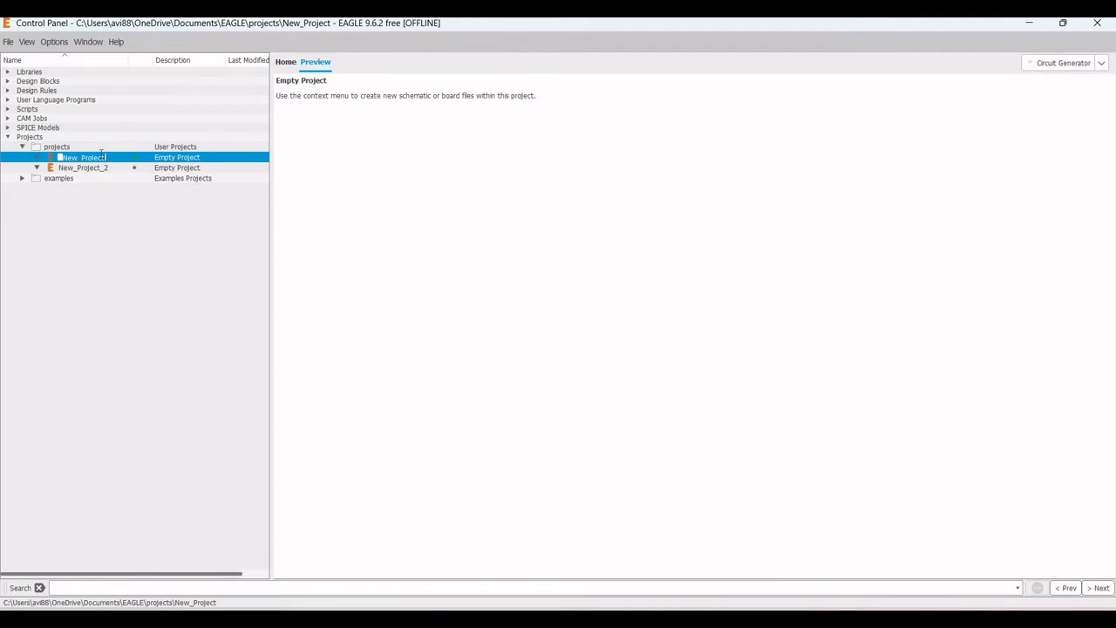
{"action": "key", "text": "BackSpace"}
{"action": "key", "text": "Return"}
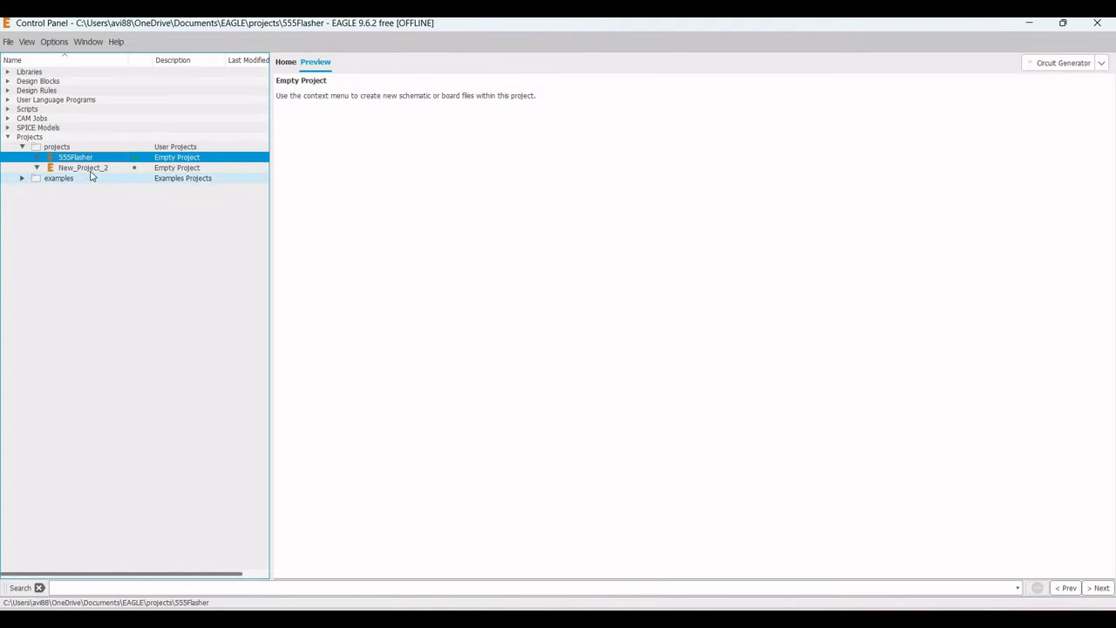
Create a new schematic inside the 555Flasher project
{"action": "right_click", "coordinate": [65, 161]}
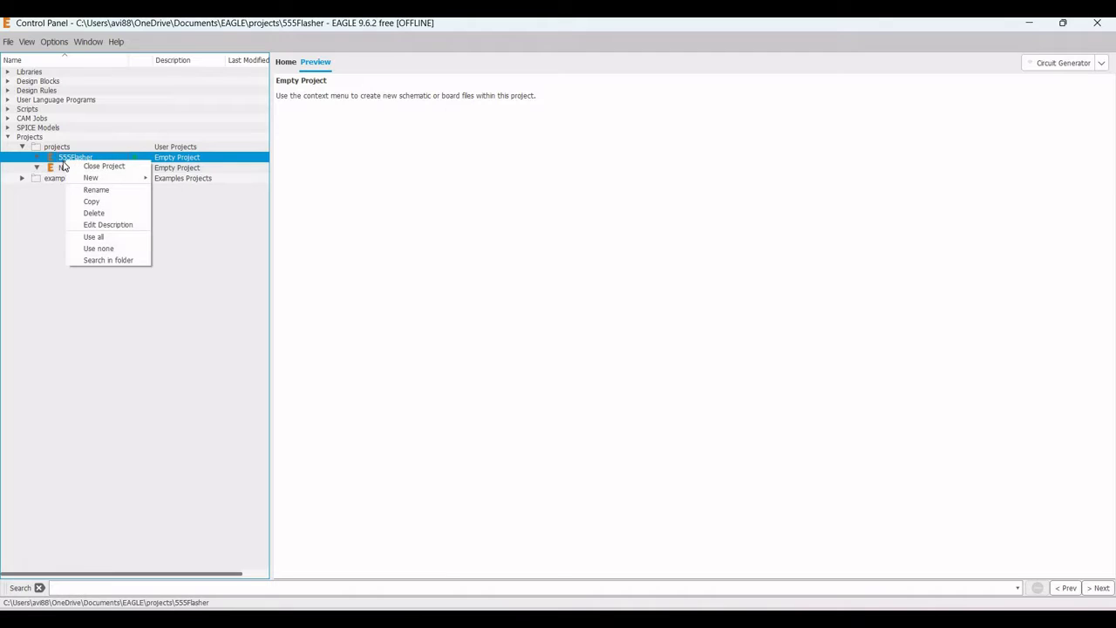
{"action": "mouse_move", "coordinate": [86, 180]}
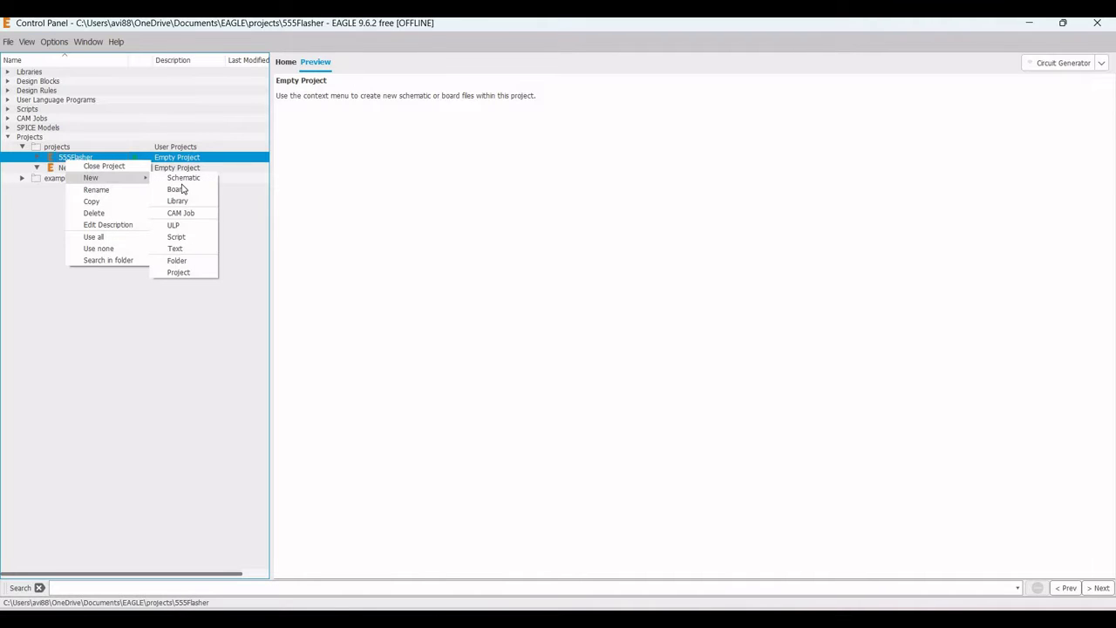
{"action": "left_click", "coordinate": [179, 178]}
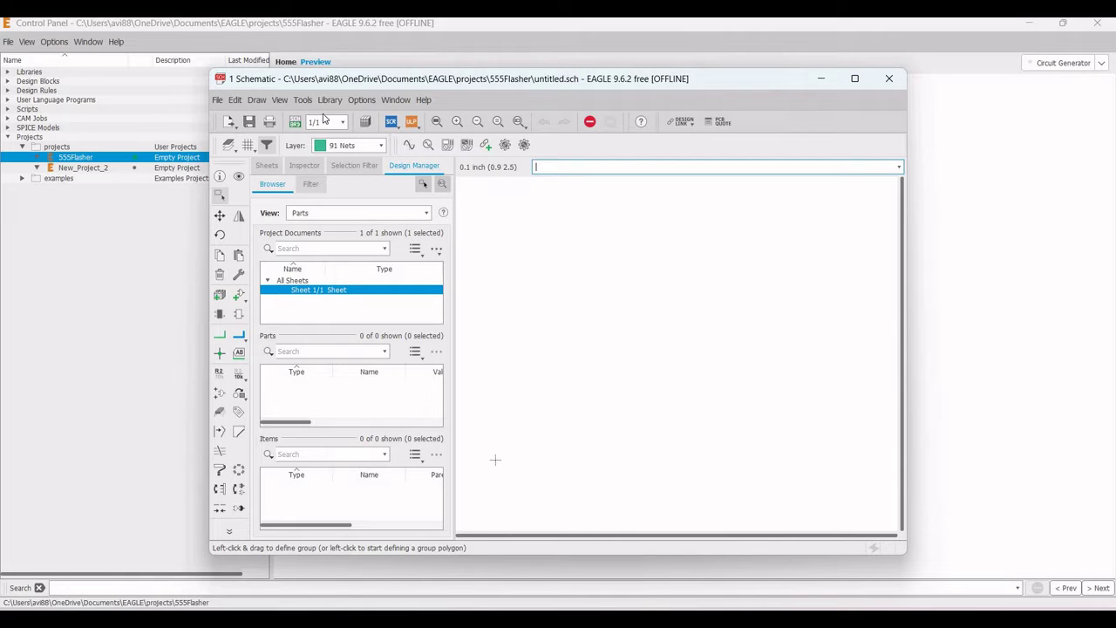
Save the schematic as 555flasher in the 555Flasher project folder
{"action": "left_click", "coordinate": [219, 99]}
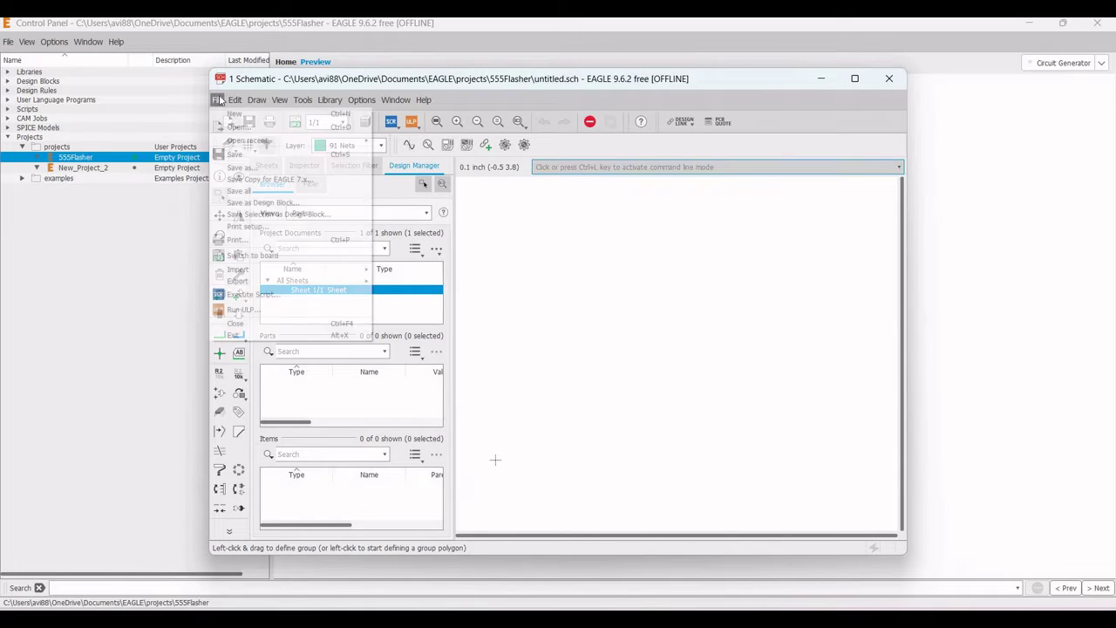
{"action": "left_click", "coordinate": [254, 168]}
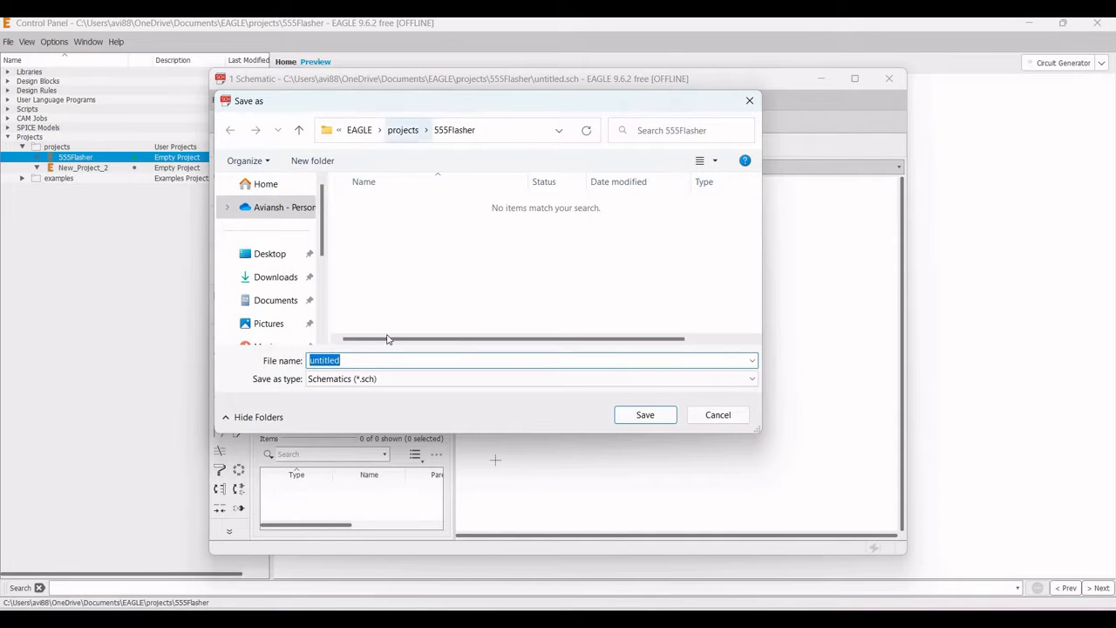
{"action": "left_click", "coordinate": [345, 364]}
{"action": "key", "text": "ctrl+a"}
{"action": "type", "text": "555"}
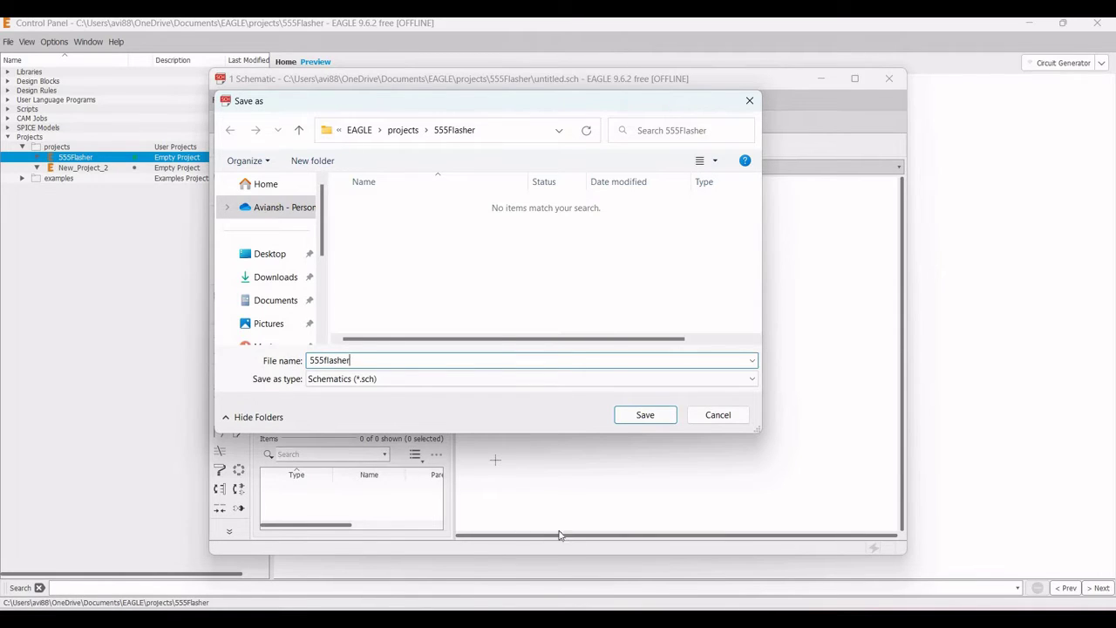
{"action": "left_click", "coordinate": [616, 414]}
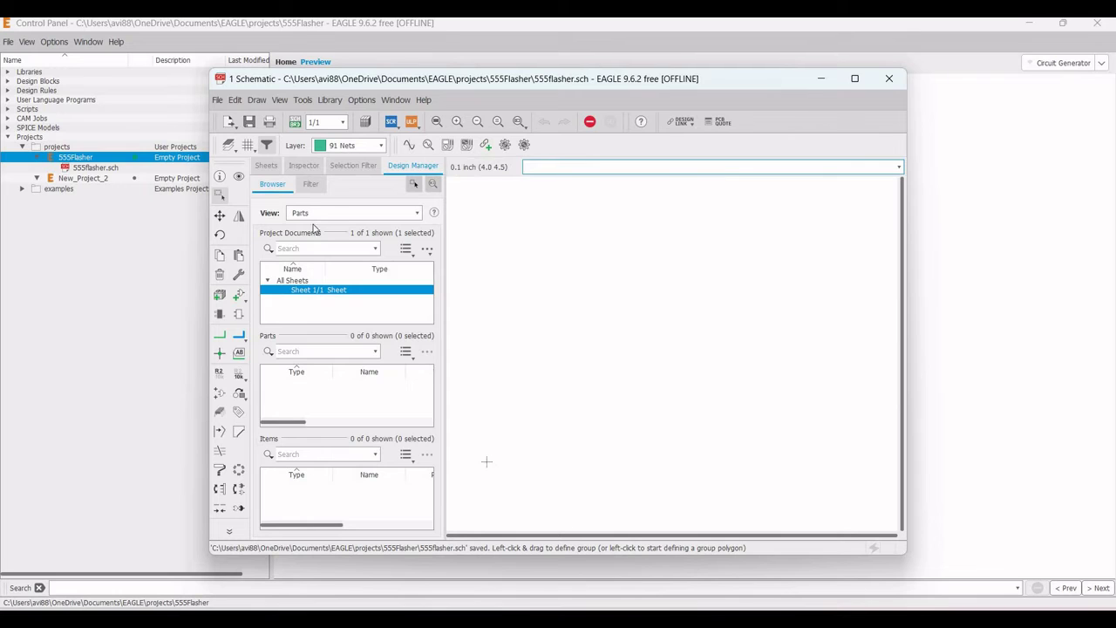
Find the NE555 timer in the part libraries and place one near the middle of the schematic sheet
{"action": "left_click", "coordinate": [239, 294]}
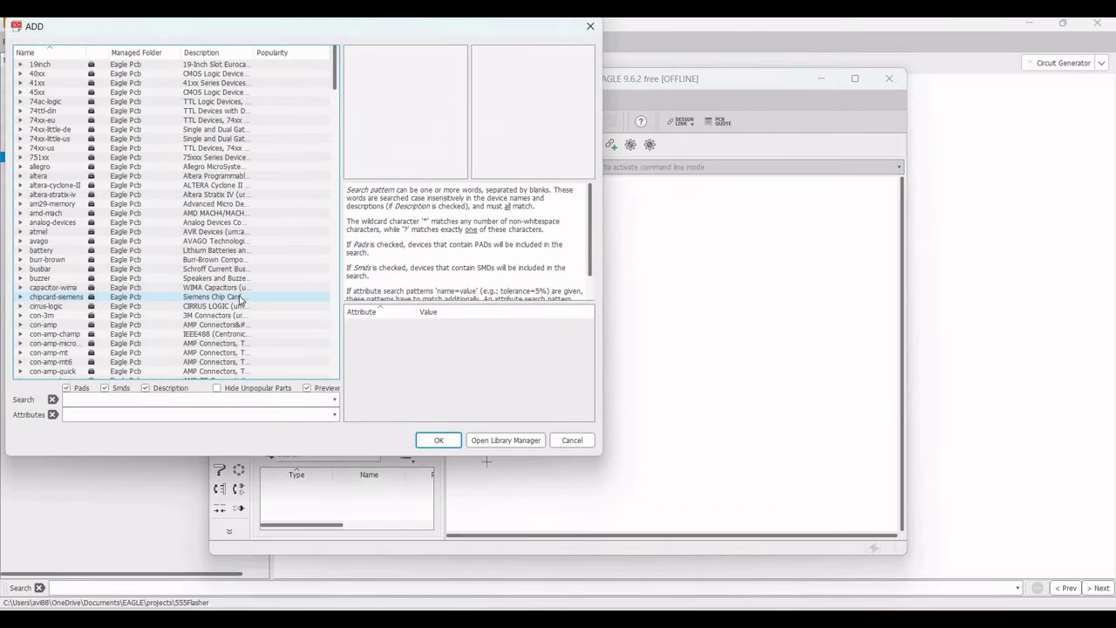
{"action": "left_click", "coordinate": [72, 400]}
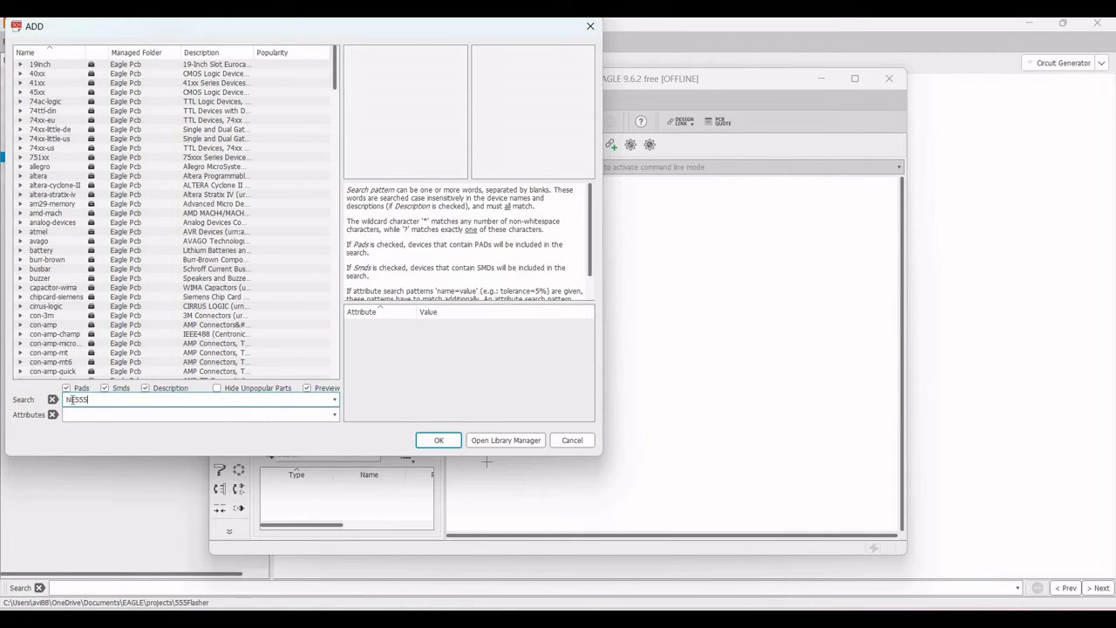
{"action": "key", "text": "Return"}
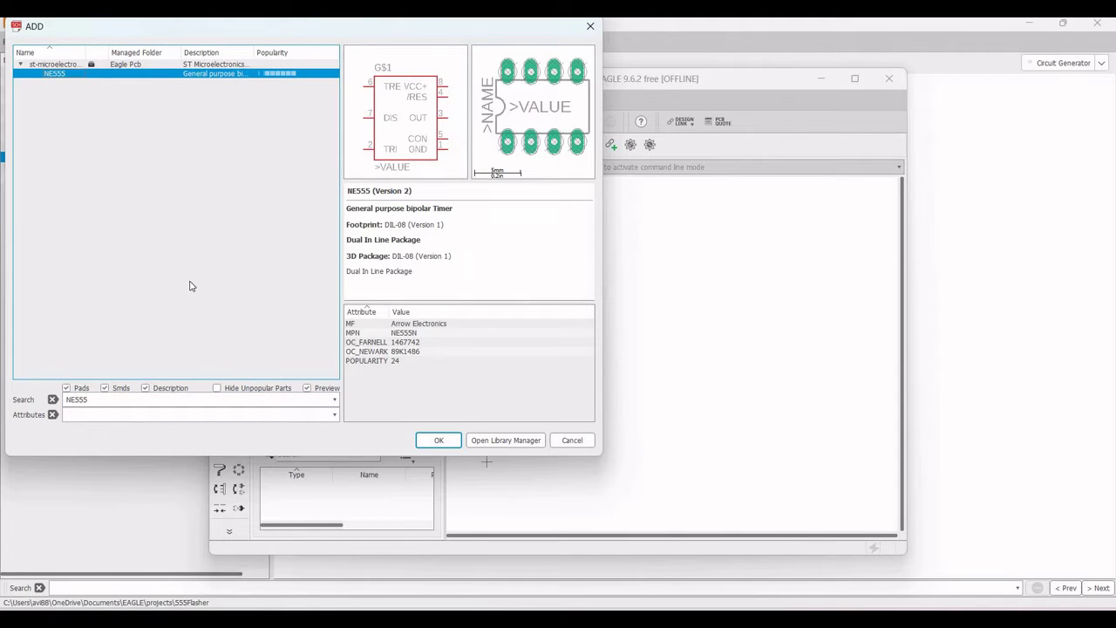
{"action": "left_click", "coordinate": [421, 443]}
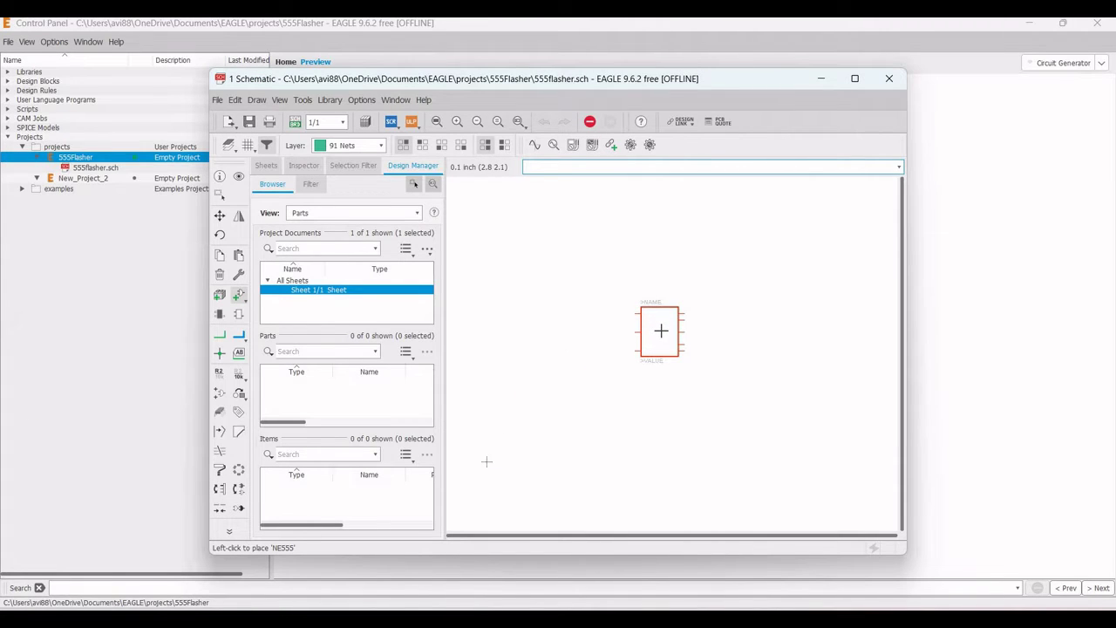
{"action": "left_click", "coordinate": [660, 330]}
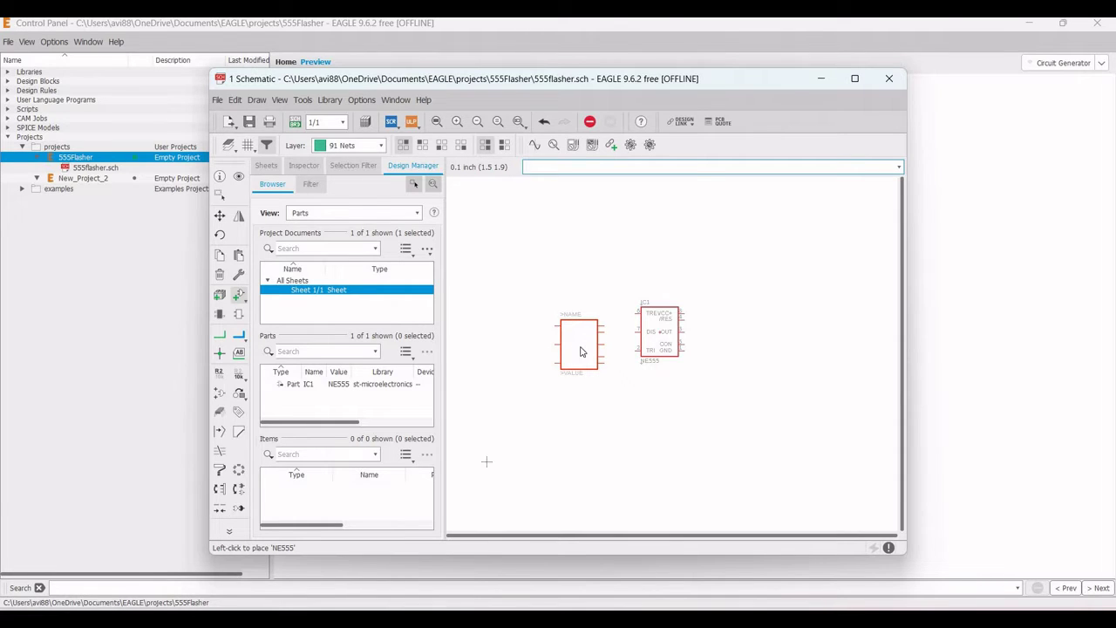
{"action": "key", "text": "Escape"}
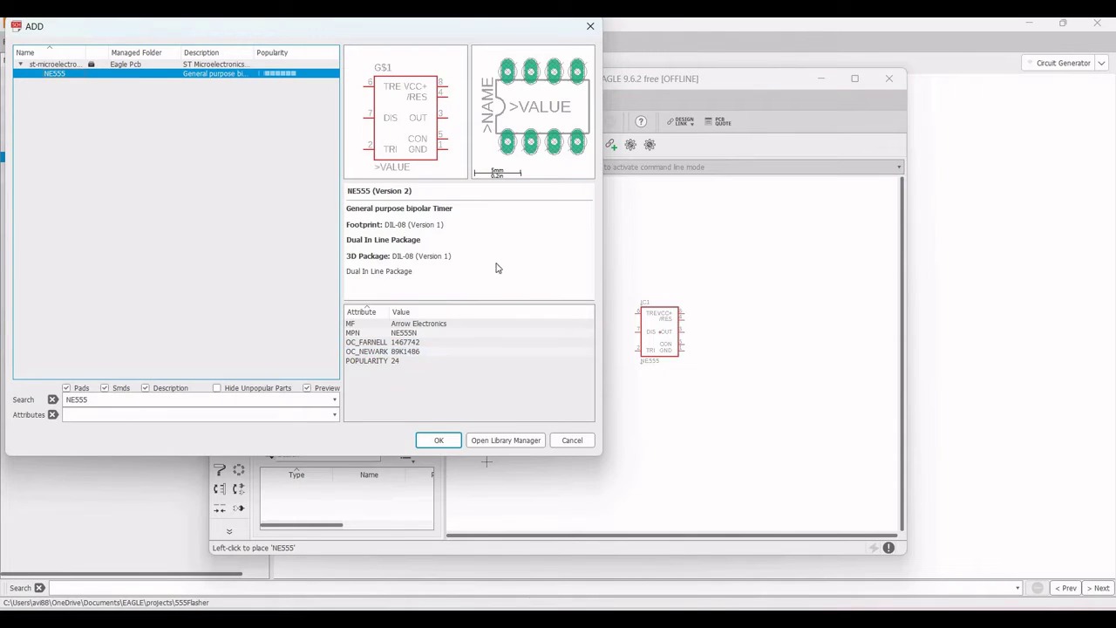
{"action": "key", "text": "Escape"}
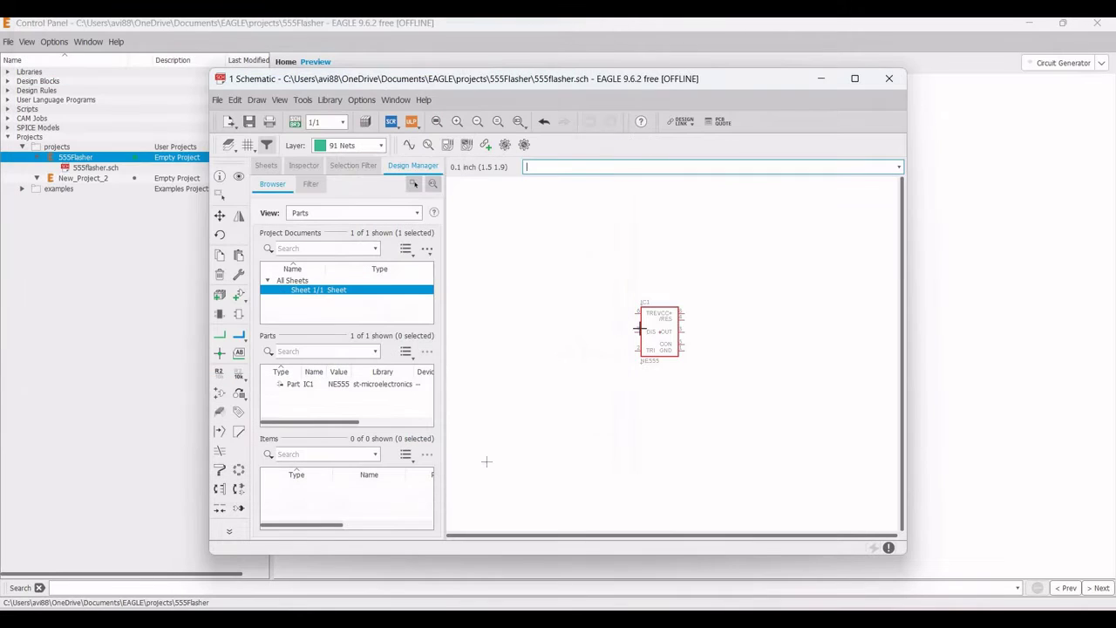
{"action": "key", "text": "g"}
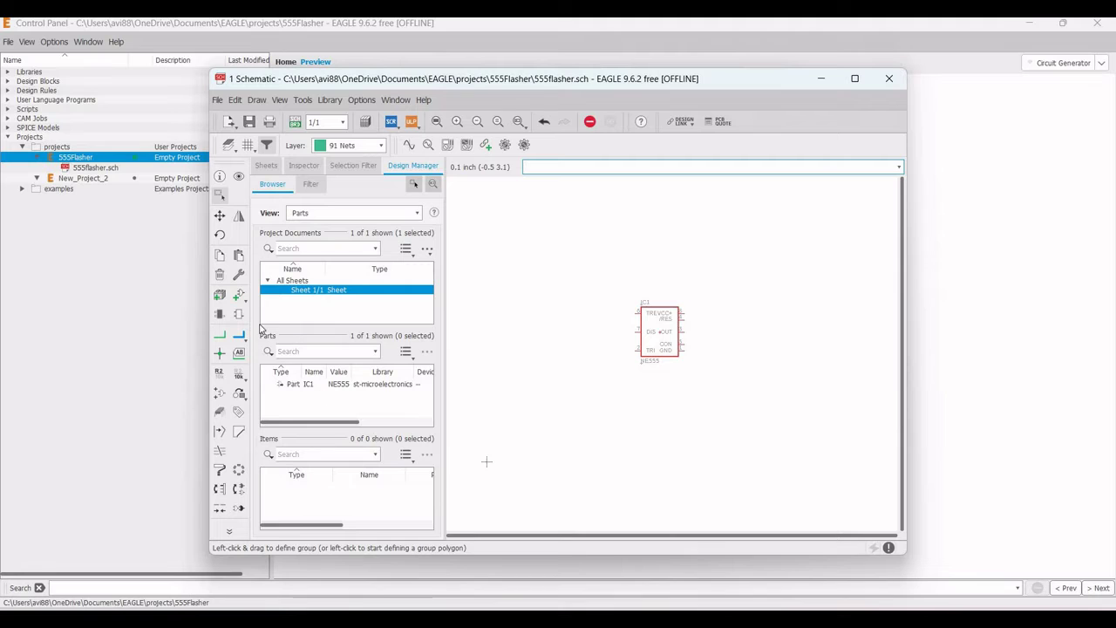
Place four SparkFun RESISTOR parts with the AXIAL-0.3 footprint in a vertical column left of the NE555
{"action": "left_click", "coordinate": [240, 297]}
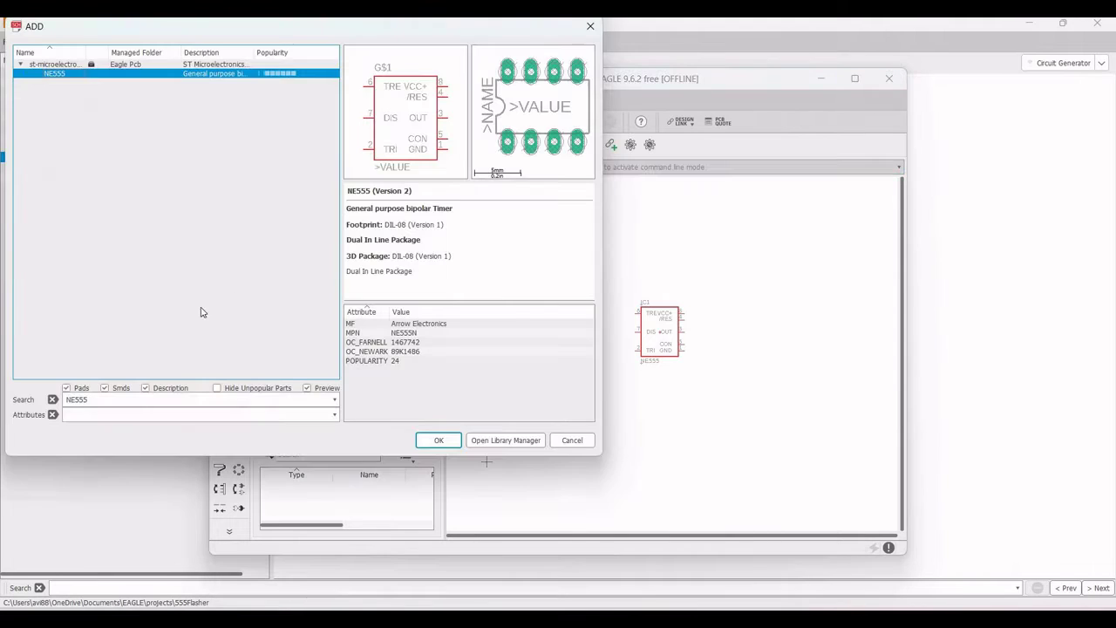
{"action": "double_click", "coordinate": [67, 399]}
{"action": "key", "text": "BackSpace"}
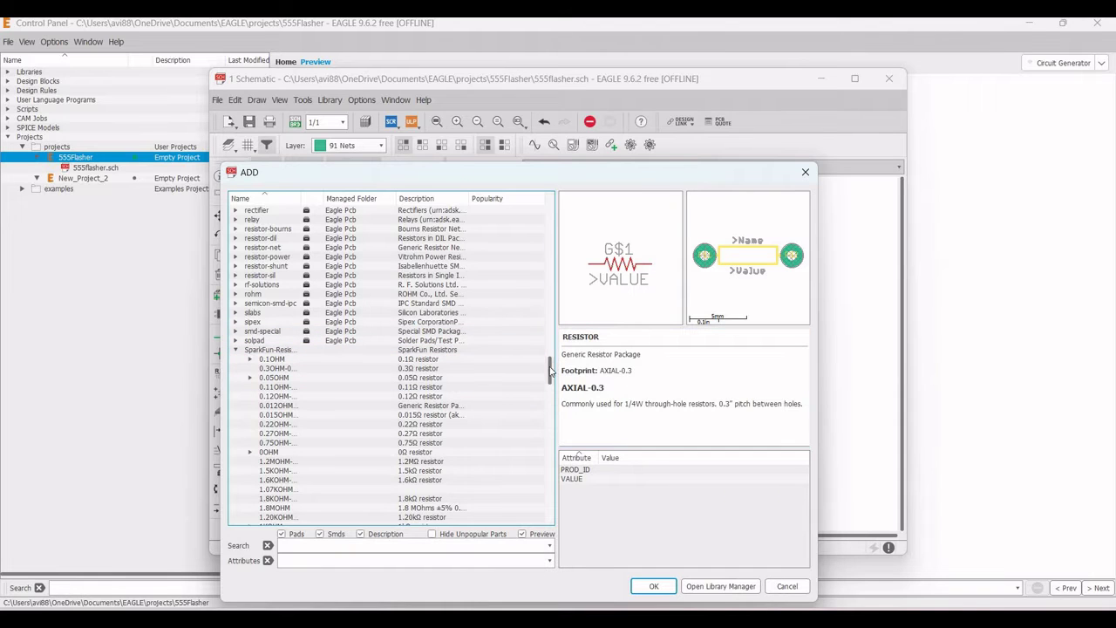
{"action": "scroll", "coordinate": [540, 399], "scroll_direction": "down", "scroll_amount": 20}
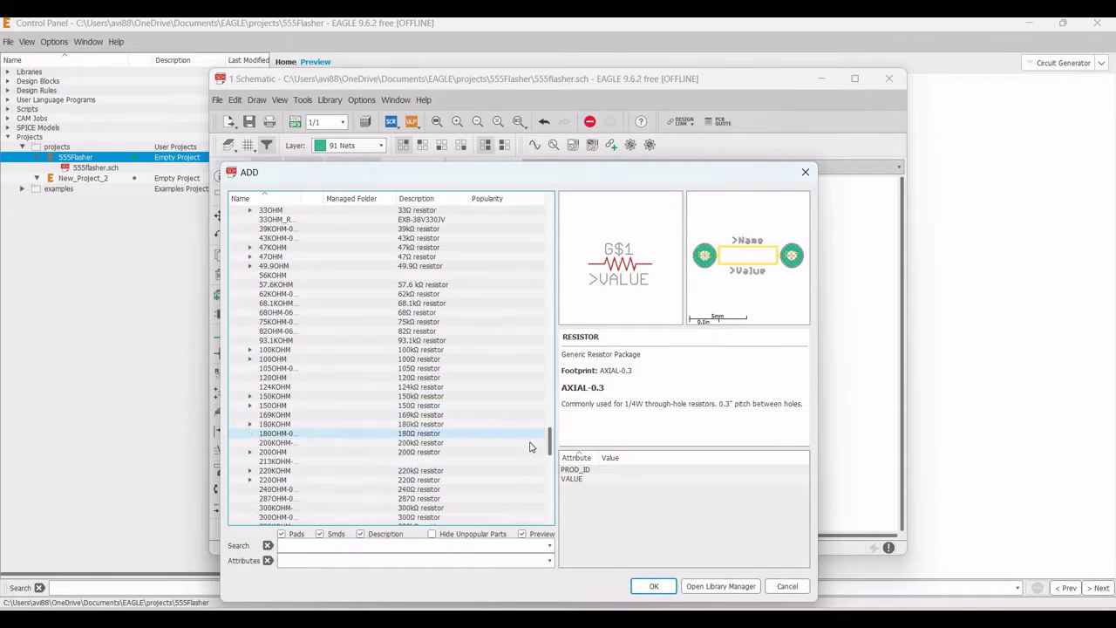
{"action": "scroll", "coordinate": [530, 454], "scroll_direction": "down", "scroll_amount": 10}
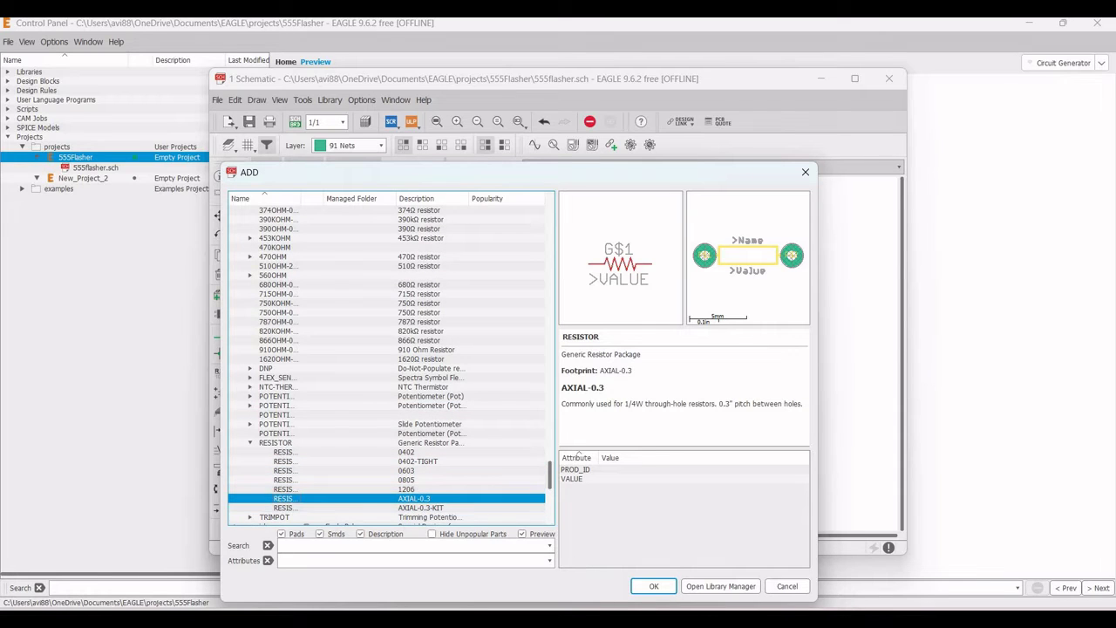
{"action": "left_click", "coordinate": [650, 591]}
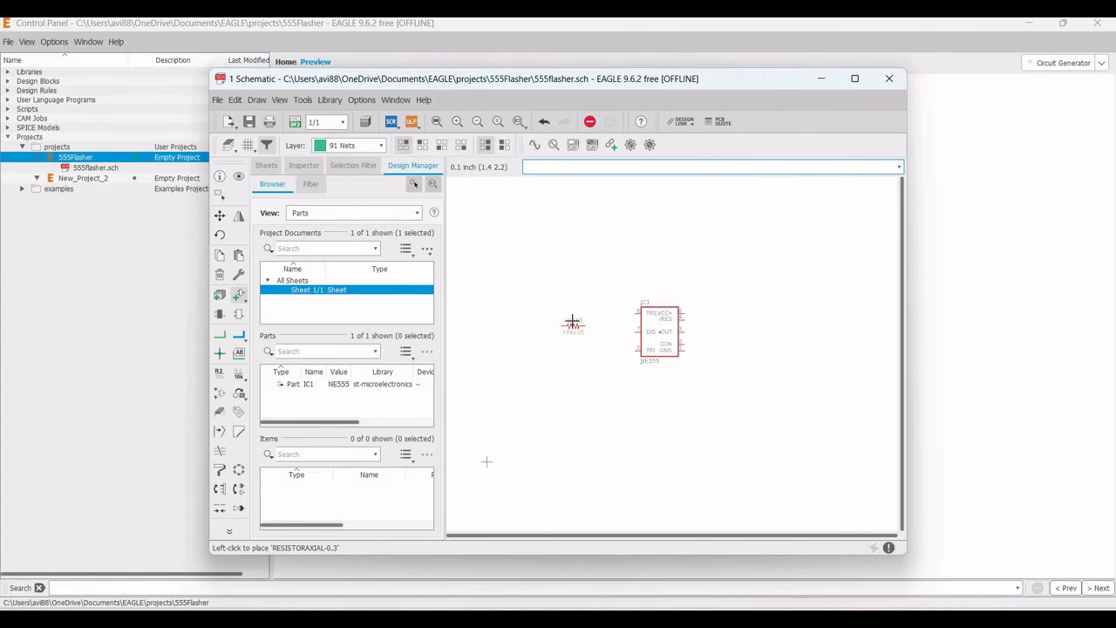
{"action": "left_click", "coordinate": [572, 319]}
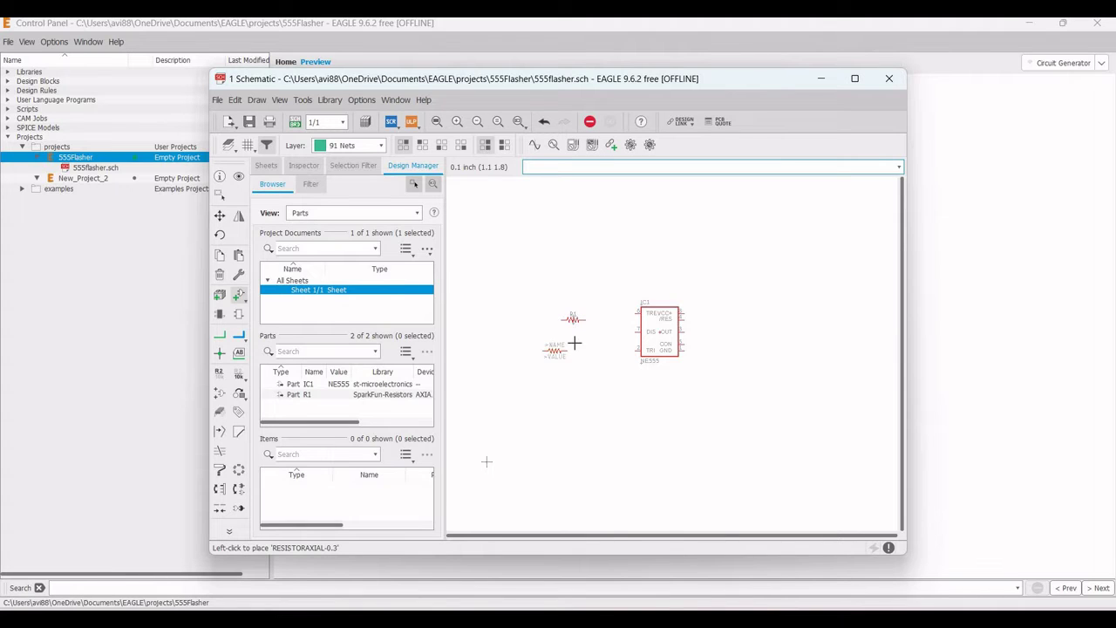
{"action": "left_click", "coordinate": [572, 343]}
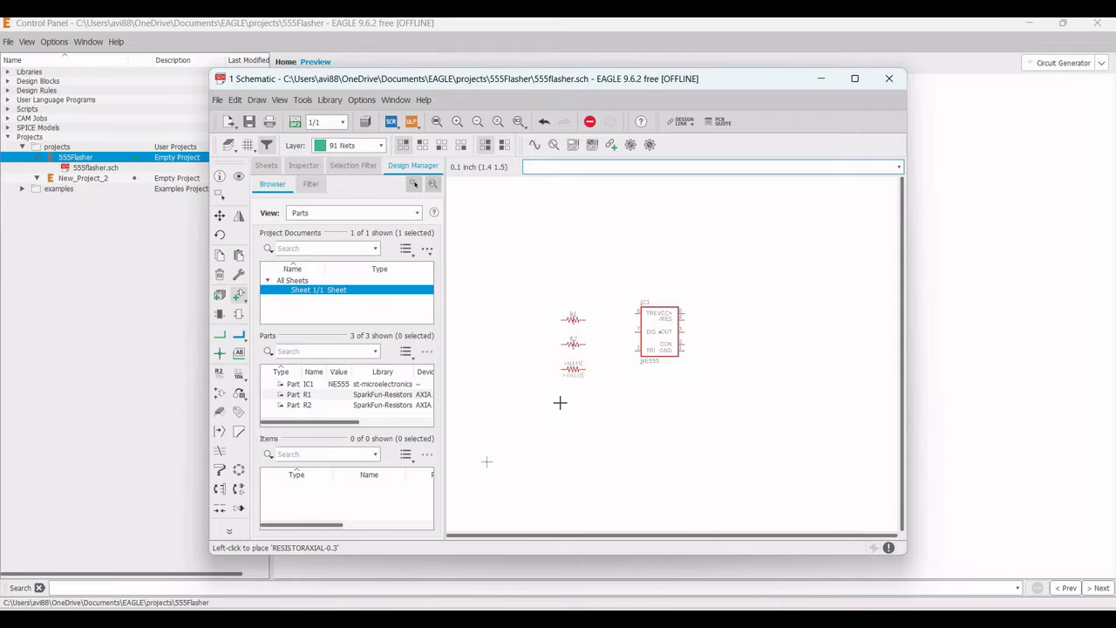
{"action": "left_click", "coordinate": [572, 369]}
{"action": "left_click", "coordinate": [572, 389]}
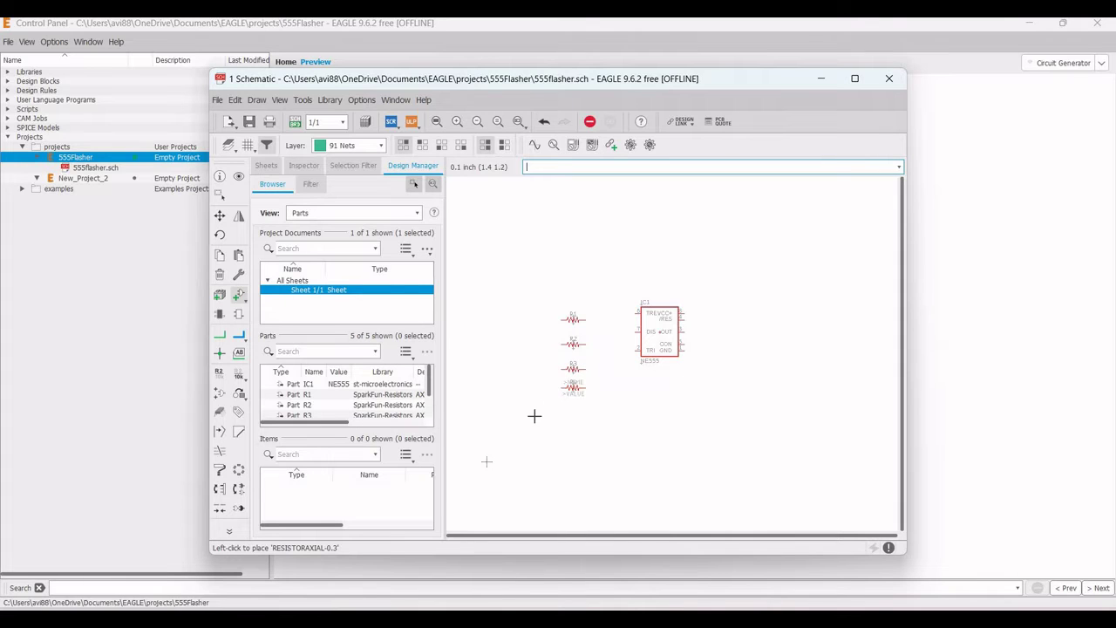
{"action": "key", "text": "Escape"}
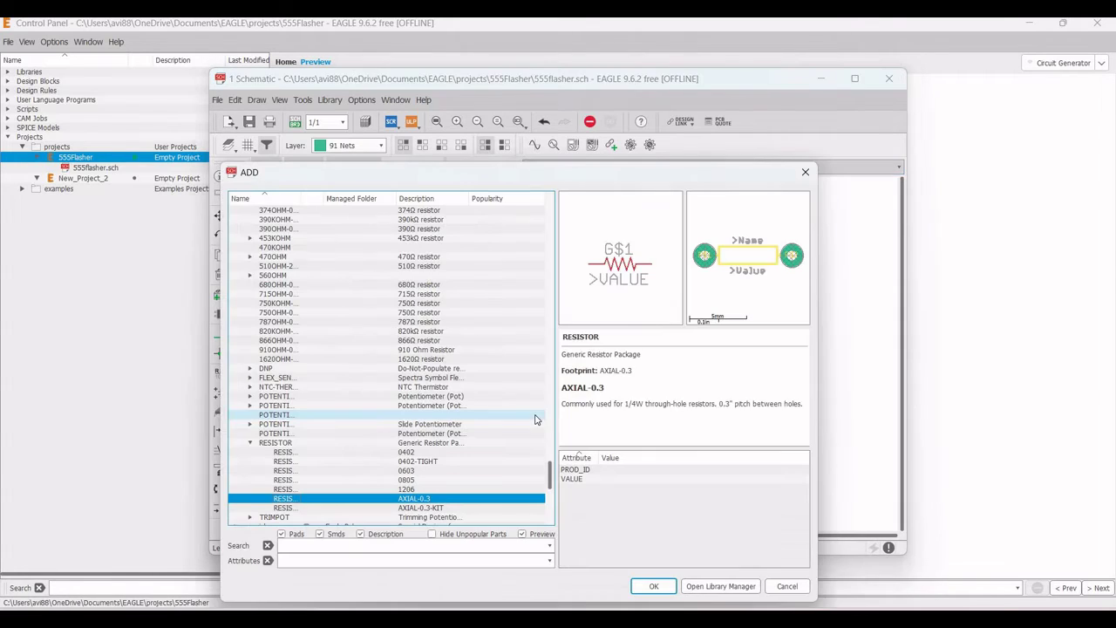
{"action": "left_click", "coordinate": [805, 172]}
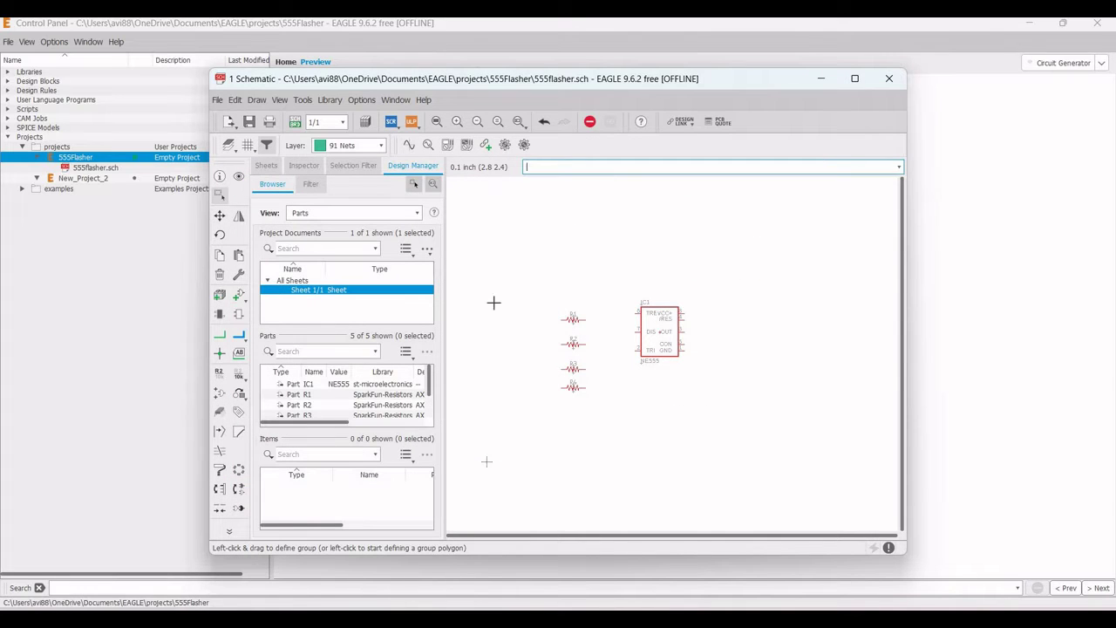
Add the SparkFun-Capacitors library from the SparkFun-Eagle-Libraries-main folder to the libraries in use and check the in-use list
{"action": "left_click", "coordinate": [242, 298]}
{"action": "left_click", "coordinate": [707, 588]}
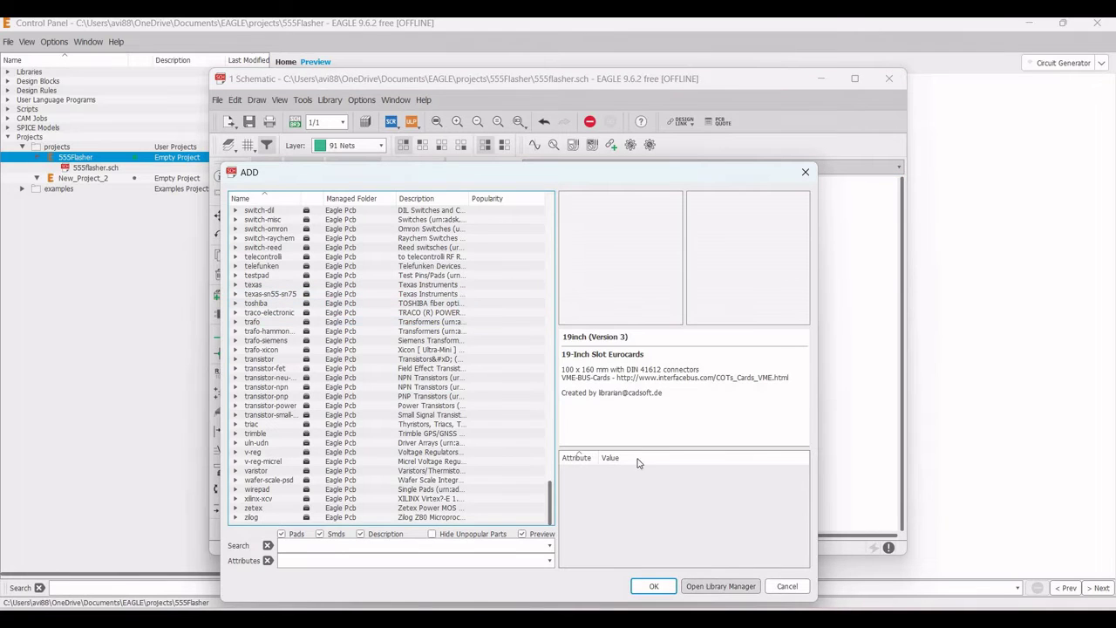
{"action": "left_click", "coordinate": [434, 128]}
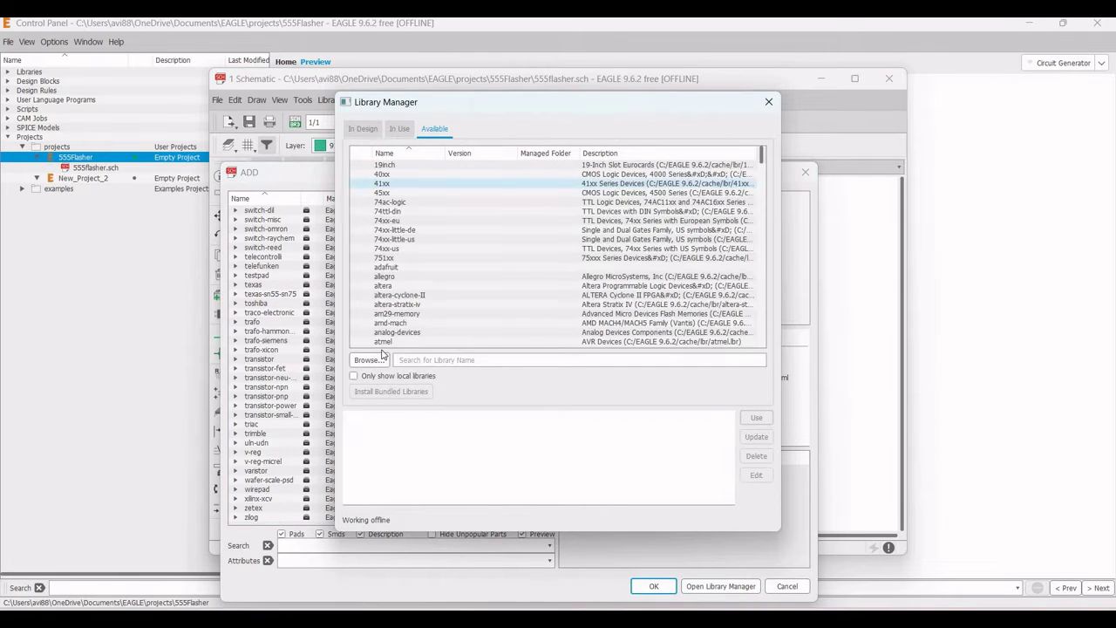
{"action": "left_click", "coordinate": [369, 359]}
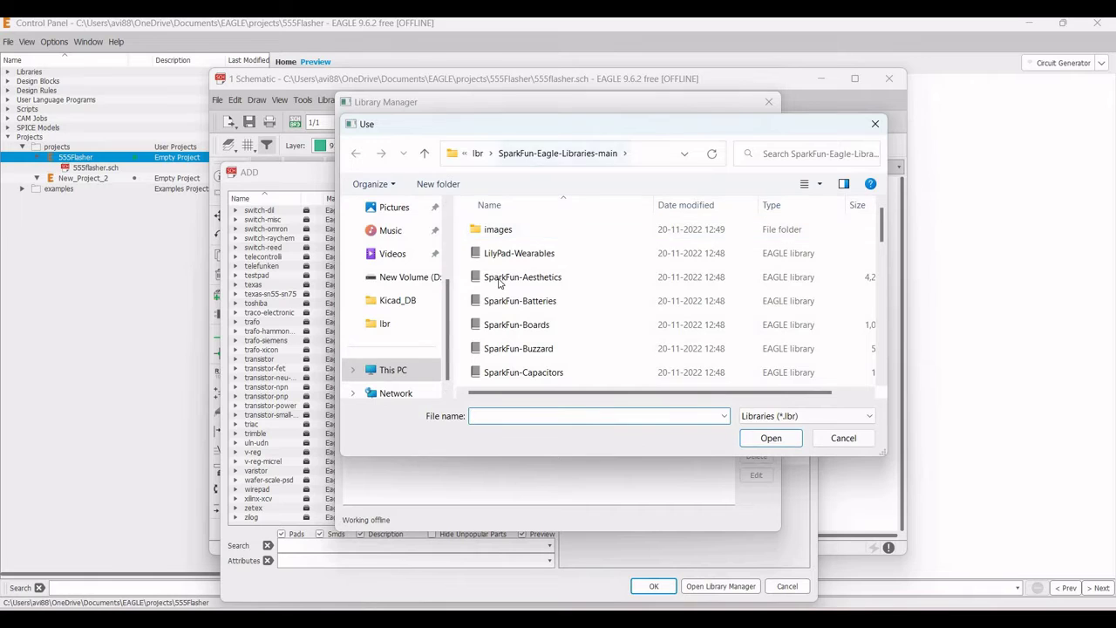
{"action": "scroll", "coordinate": [502, 283], "scroll_direction": "down", "scroll_amount": 1}
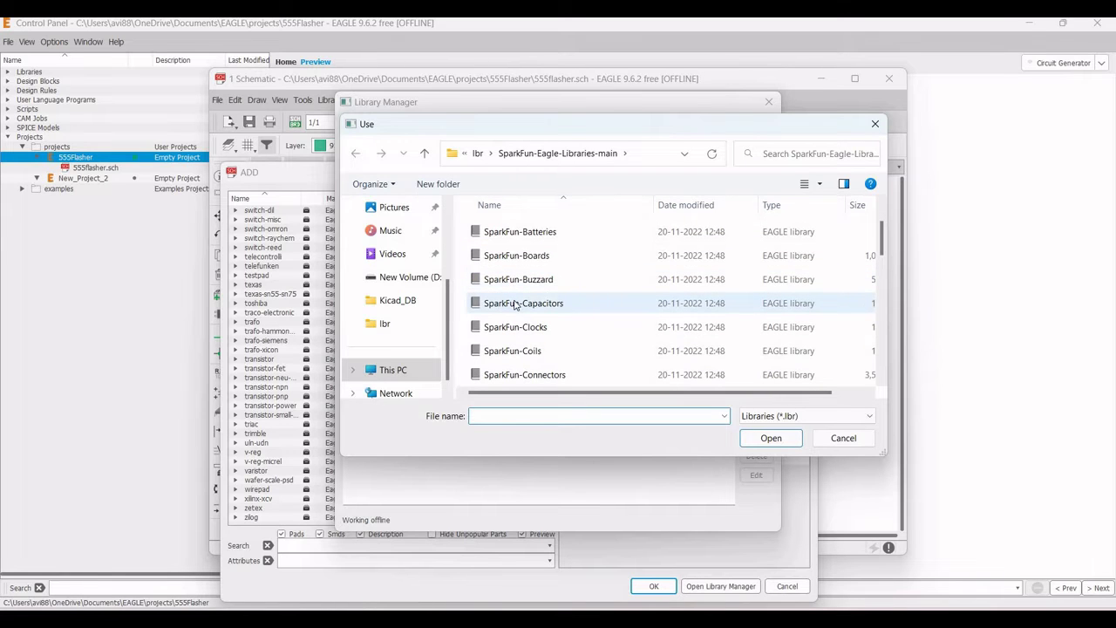
{"action": "left_click", "coordinate": [516, 303]}
{"action": "left_click", "coordinate": [755, 440]}
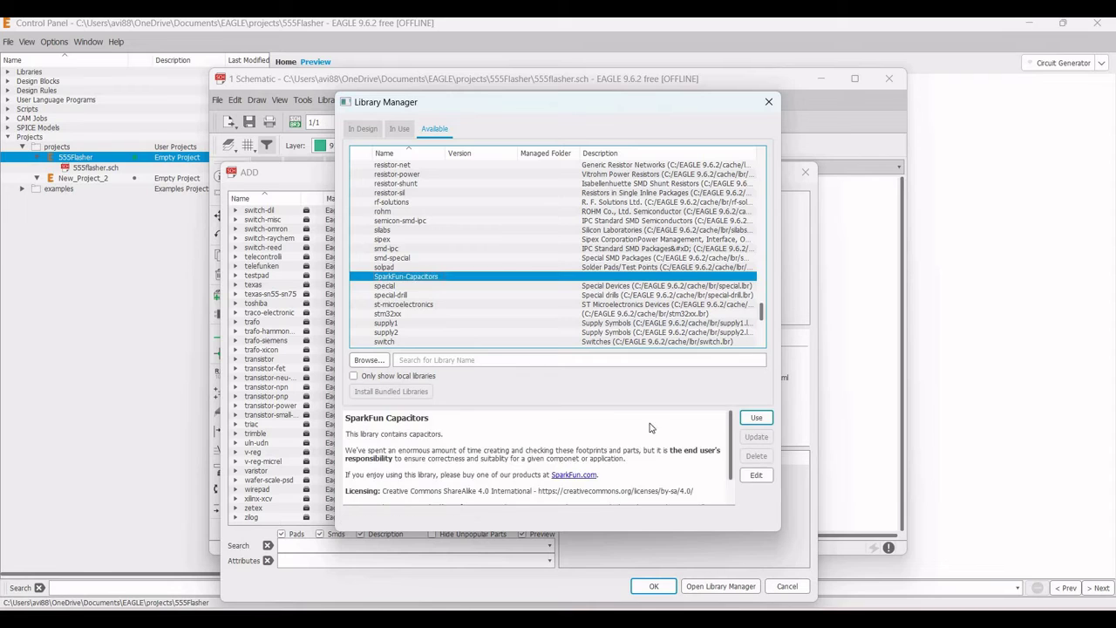
{"action": "left_click", "coordinate": [756, 417]}
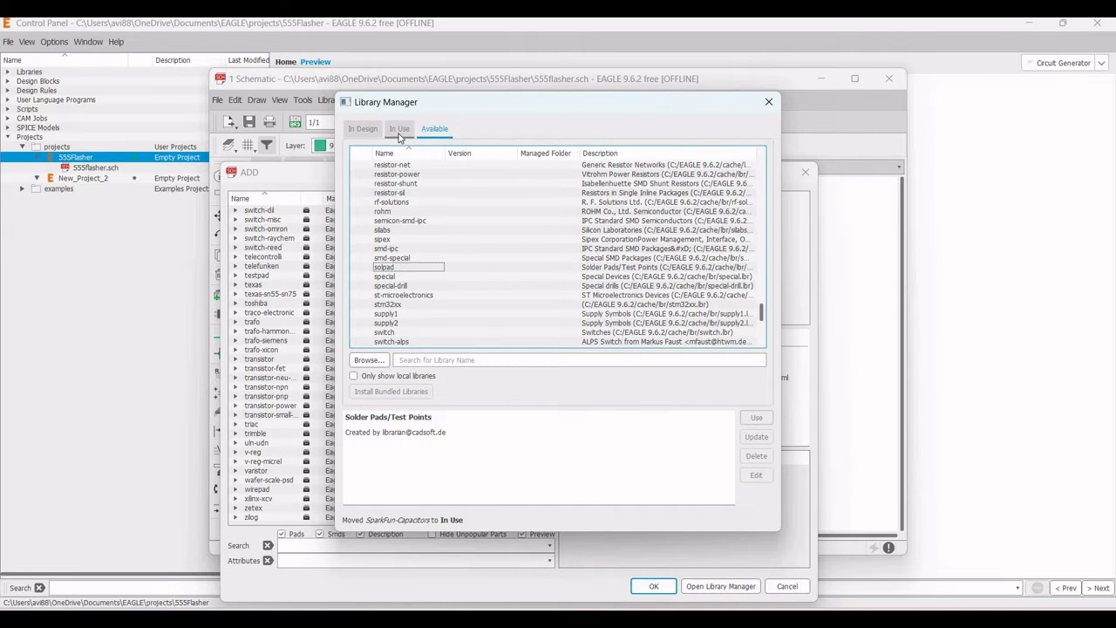
{"action": "left_click", "coordinate": [400, 129]}
{"action": "scroll", "coordinate": [462, 249], "scroll_direction": "down", "scroll_amount": 10}
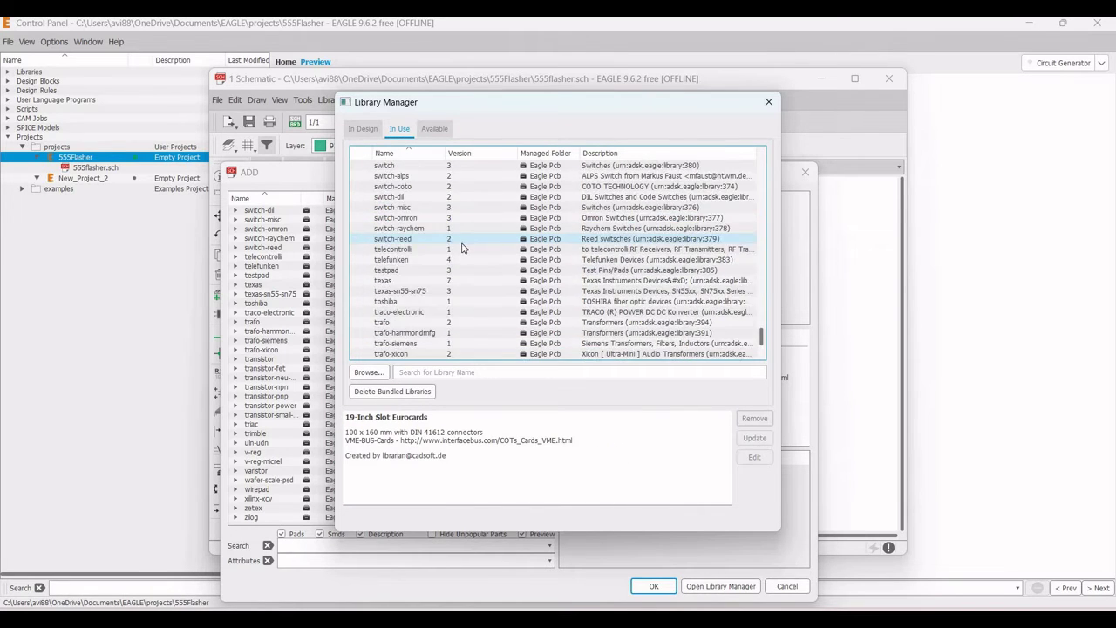
Locate the SparkFun-Capacitors library among the libraries in use, view its description, and close the library manager
{"action": "scroll", "coordinate": [462, 249], "scroll_direction": "up", "scroll_amount": 9}
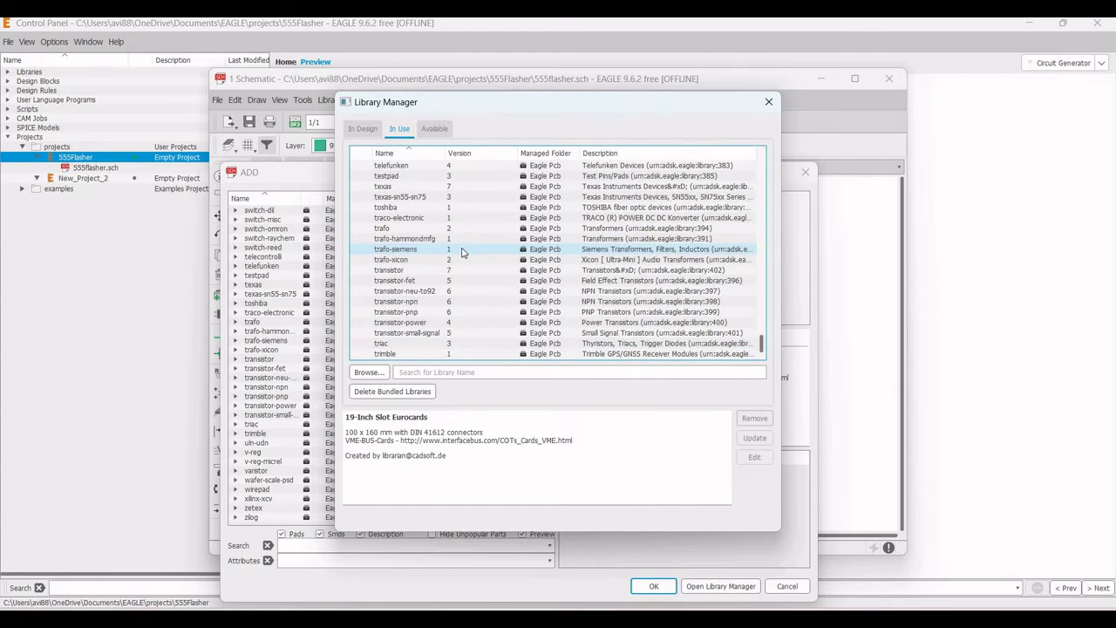
{"action": "left_click", "coordinate": [404, 176]}
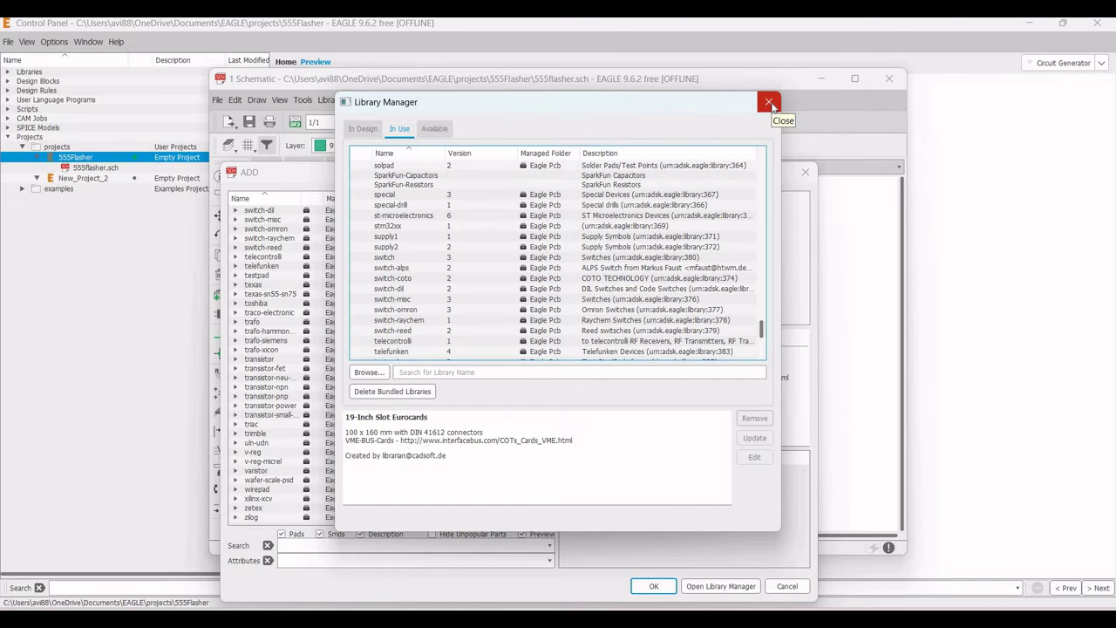
{"action": "left_click", "coordinate": [397, 177]}
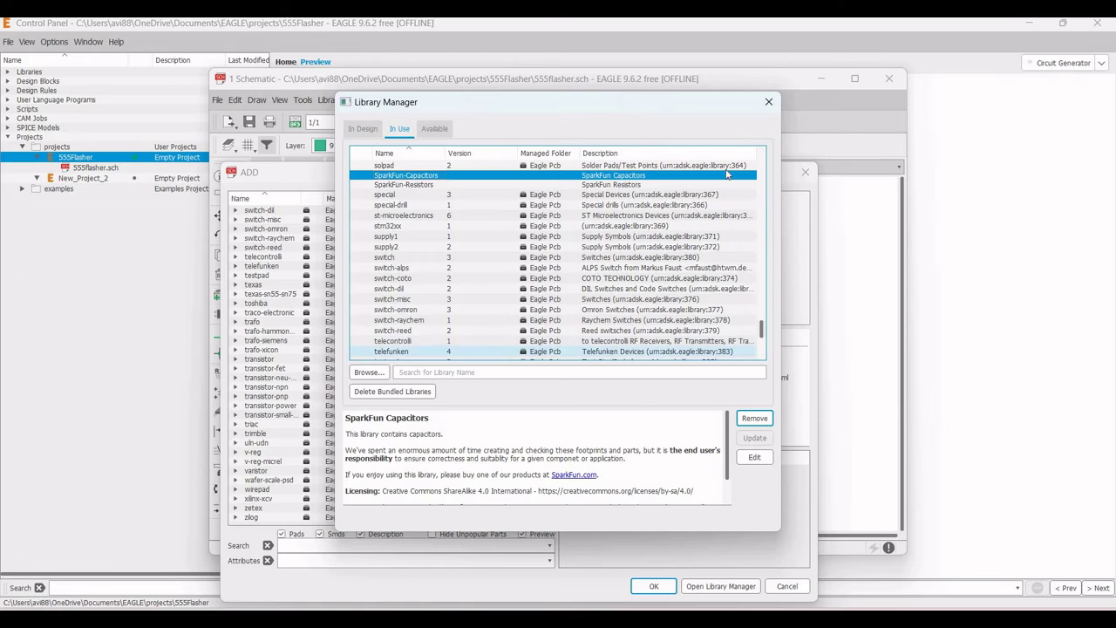
{"action": "left_click", "coordinate": [767, 103]}
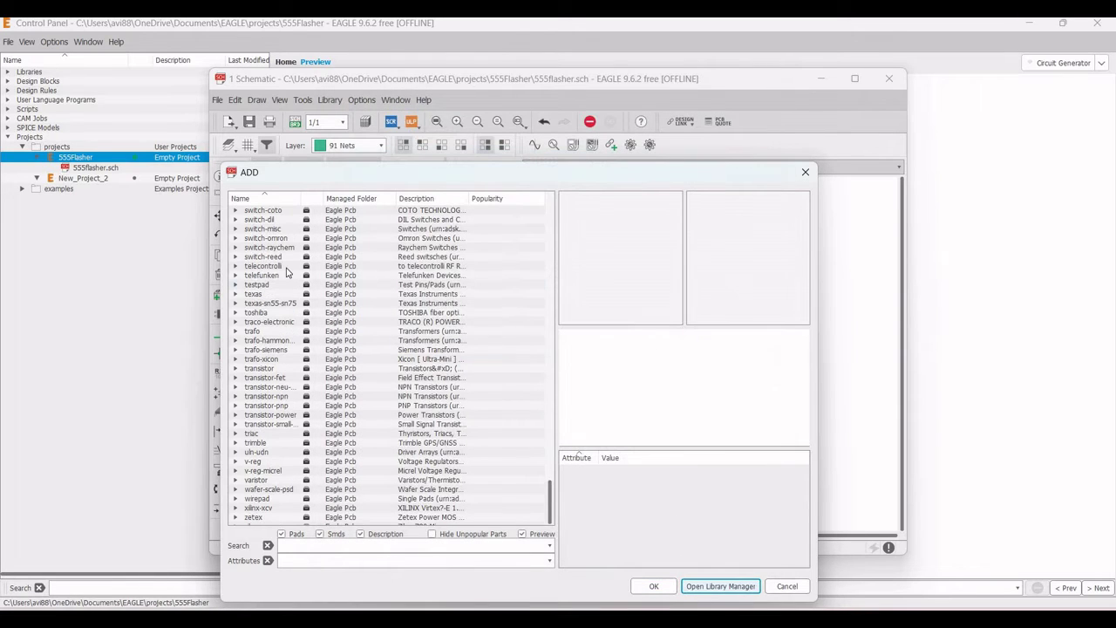
Find the 10UF ceramic capacitor in the SparkFun-Capacitors library and try to add it without choosing a footprint
{"action": "scroll", "coordinate": [281, 287], "scroll_direction": "up", "scroll_amount": 1}
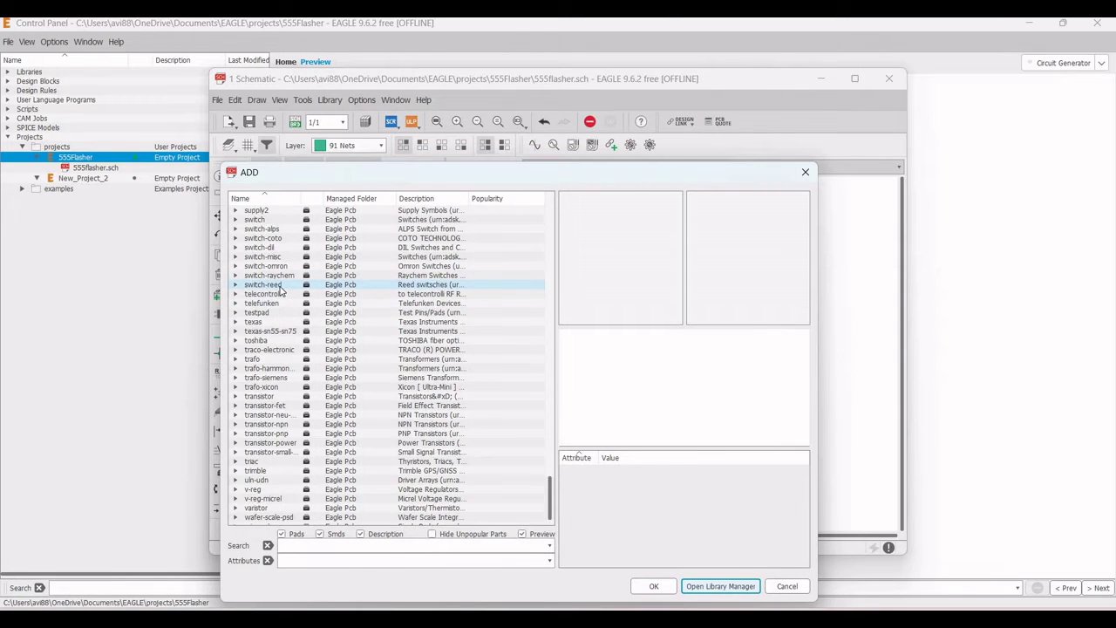
{"action": "scroll", "coordinate": [280, 291], "scroll_direction": "up", "scroll_amount": 1}
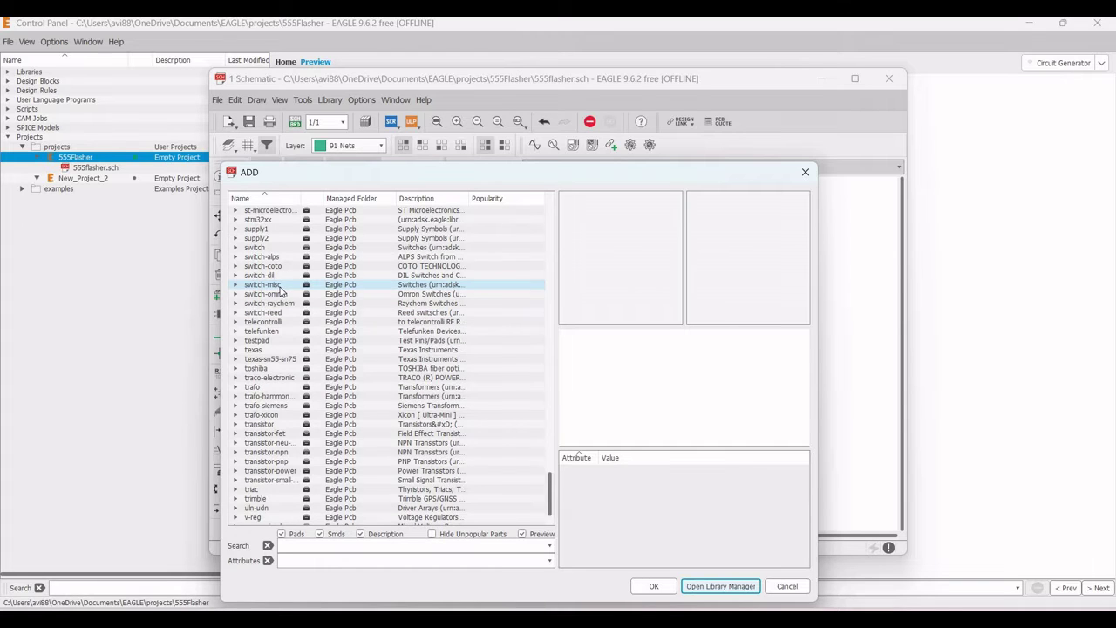
{"action": "scroll", "coordinate": [280, 291], "scroll_direction": "up", "scroll_amount": 2}
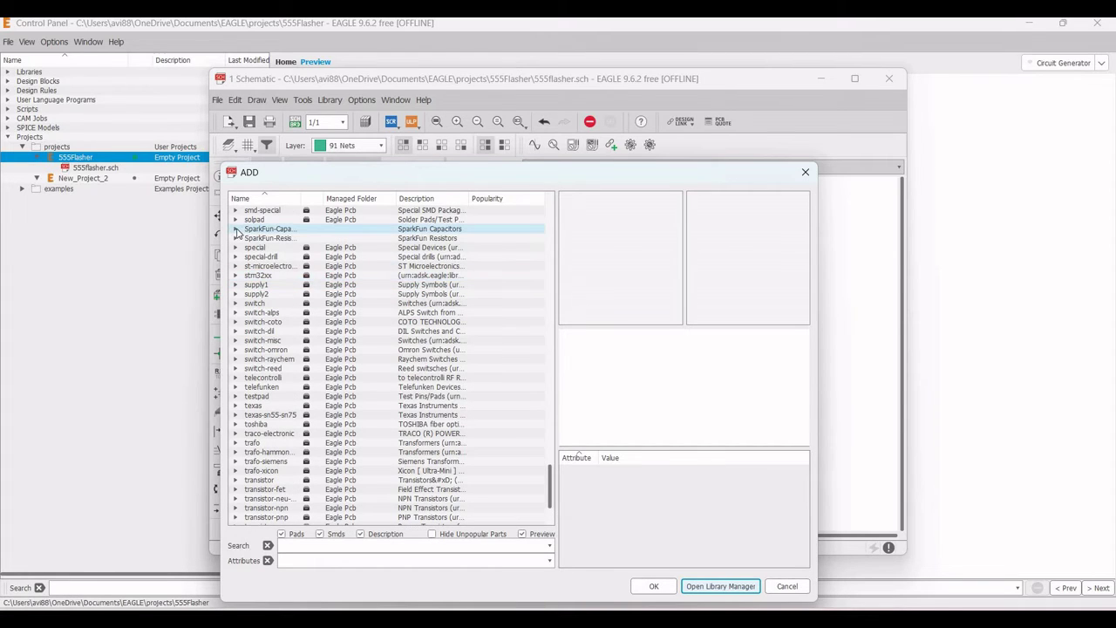
{"action": "left_click", "coordinate": [236, 230]}
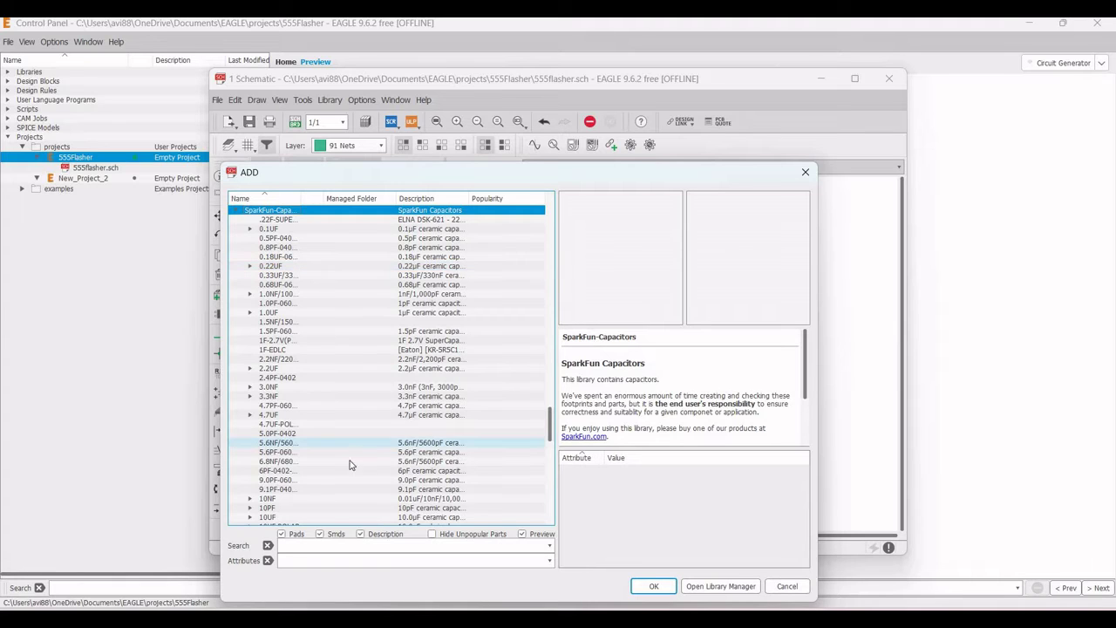
{"action": "scroll", "coordinate": [290, 488], "scroll_direction": "down", "scroll_amount": 1}
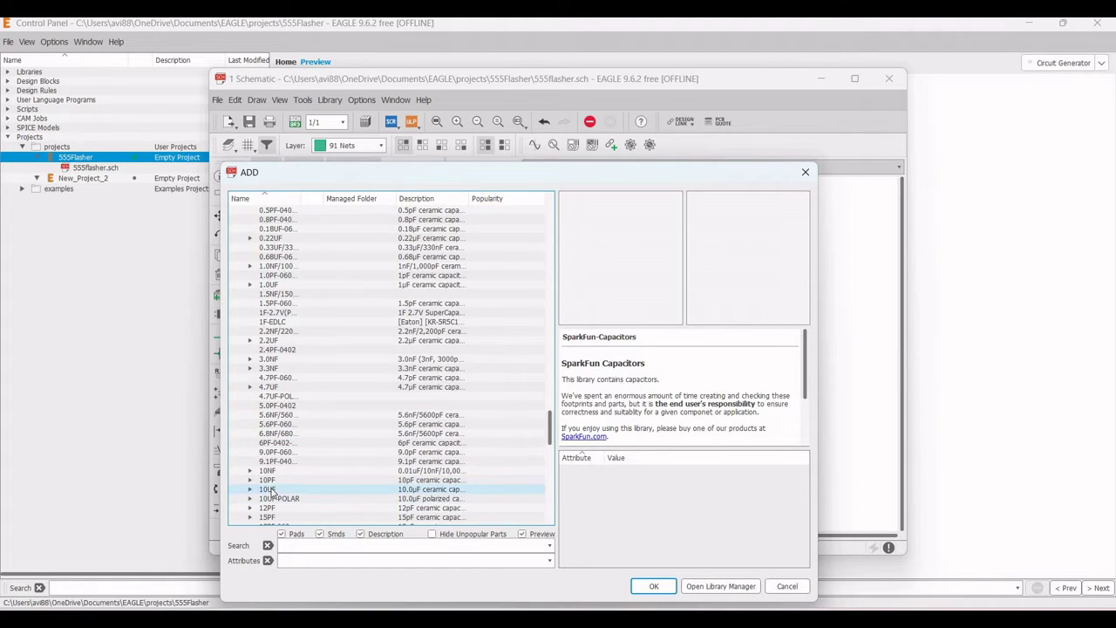
{"action": "left_click", "coordinate": [271, 491]}
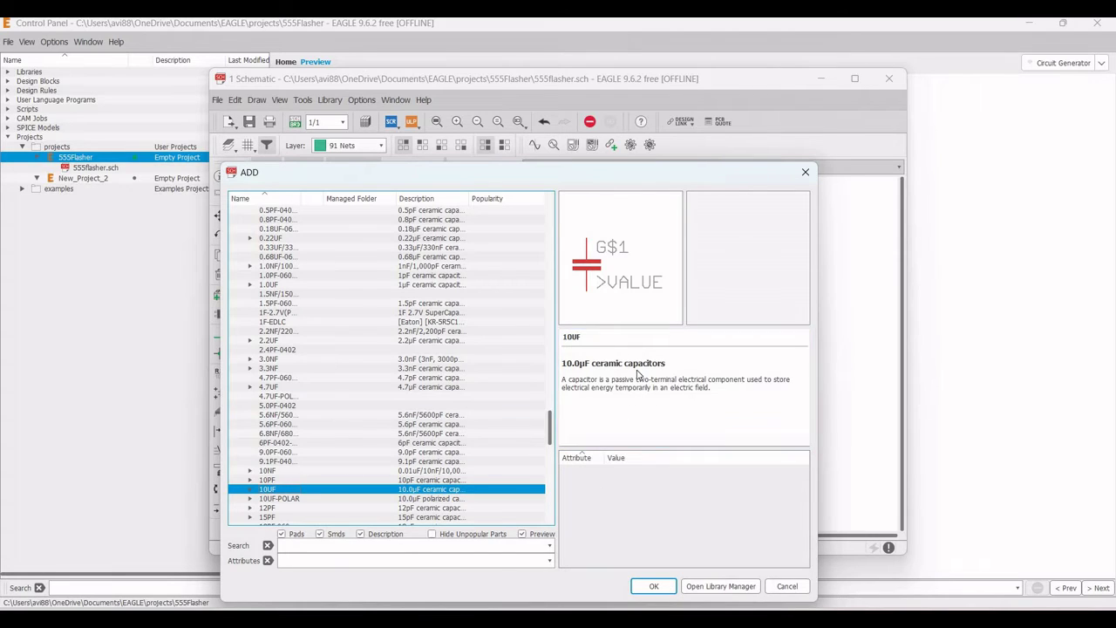
{"action": "left_click", "coordinate": [651, 586]}
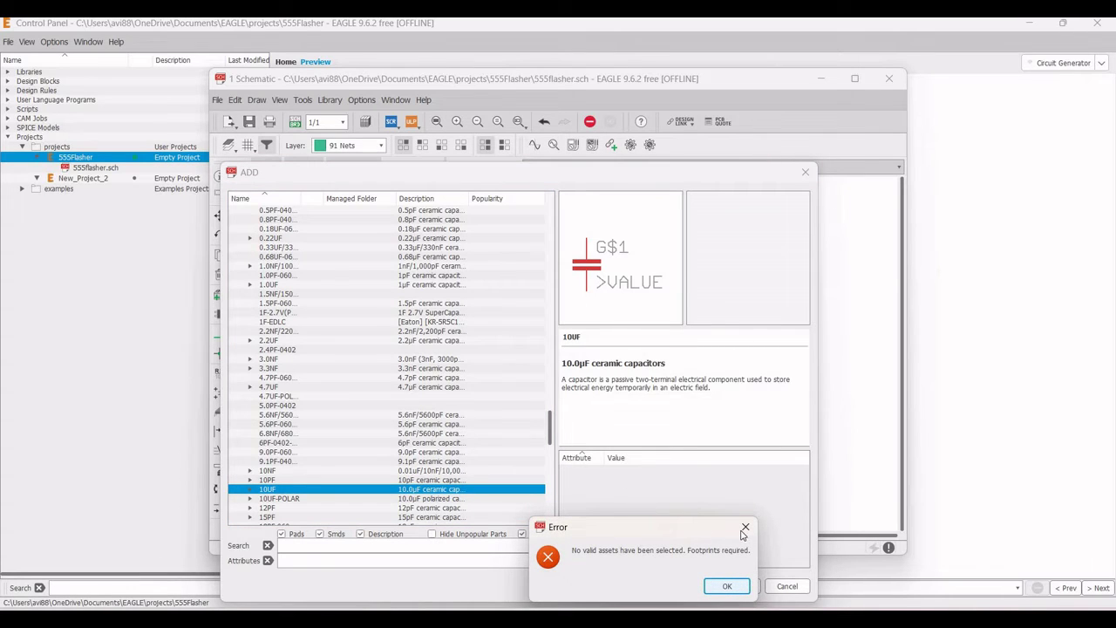
{"action": "left_click", "coordinate": [733, 586]}
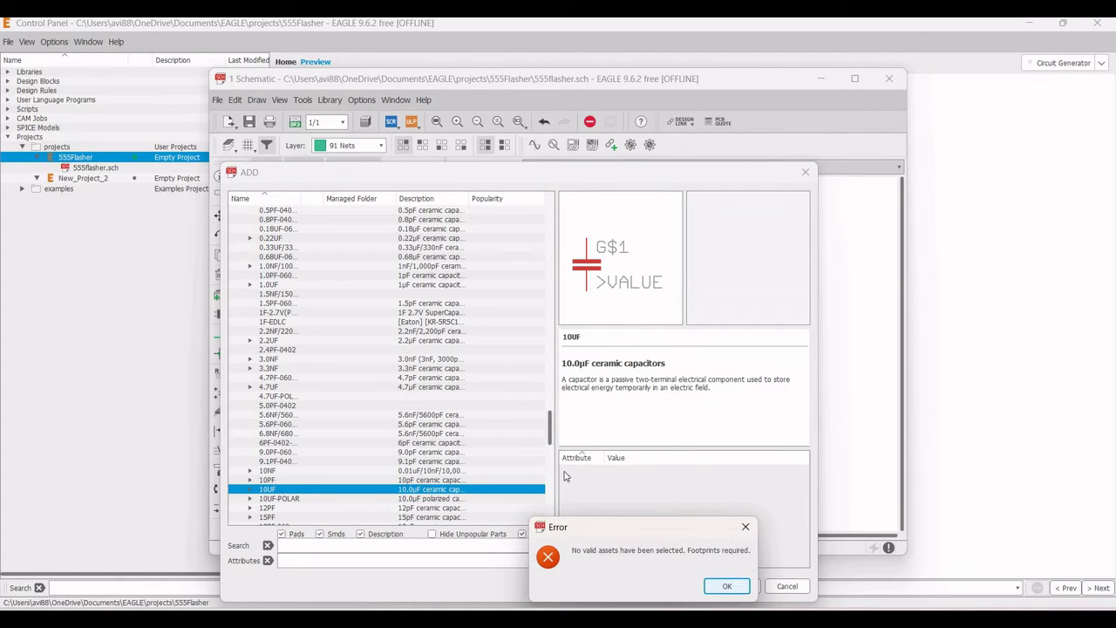
Choose the 10UF-0805-10V-10% variant with the 0805 footprint and place one capacitor above the gap between the resistors and the NE555
{"action": "left_click", "coordinate": [250, 491]}
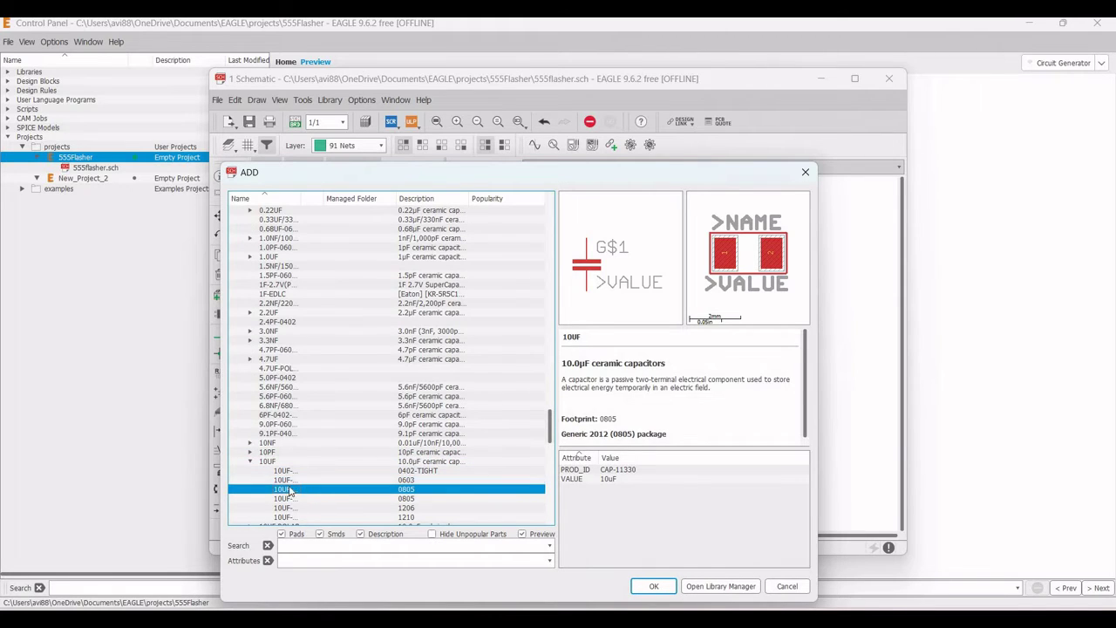
{"action": "scroll", "coordinate": [294, 484], "scroll_direction": "down", "scroll_amount": 1}
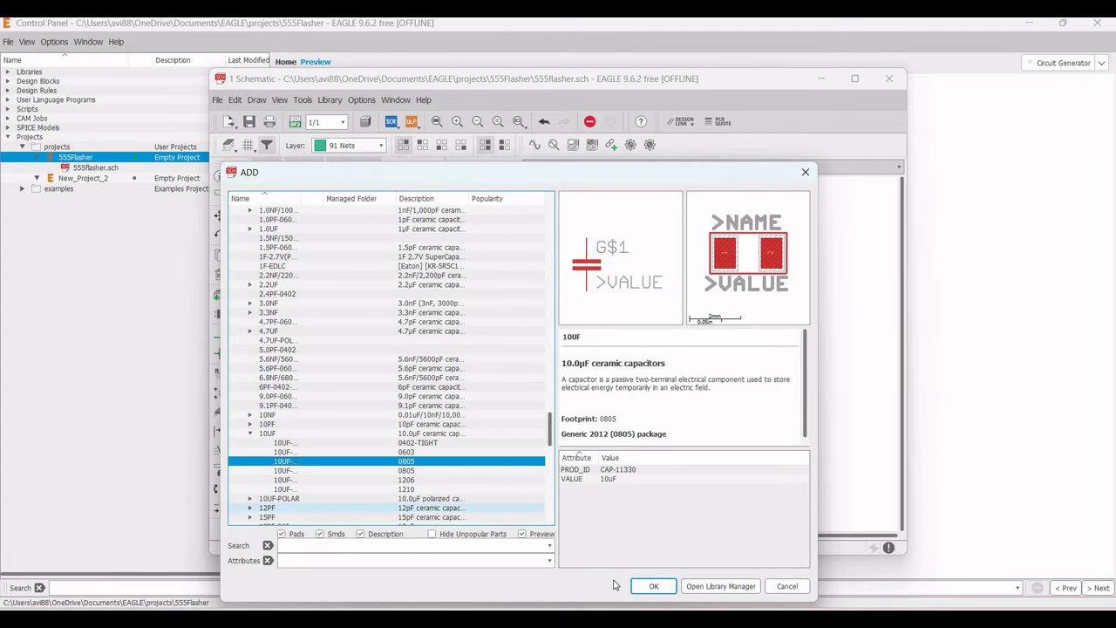
{"action": "left_click", "coordinate": [653, 586]}
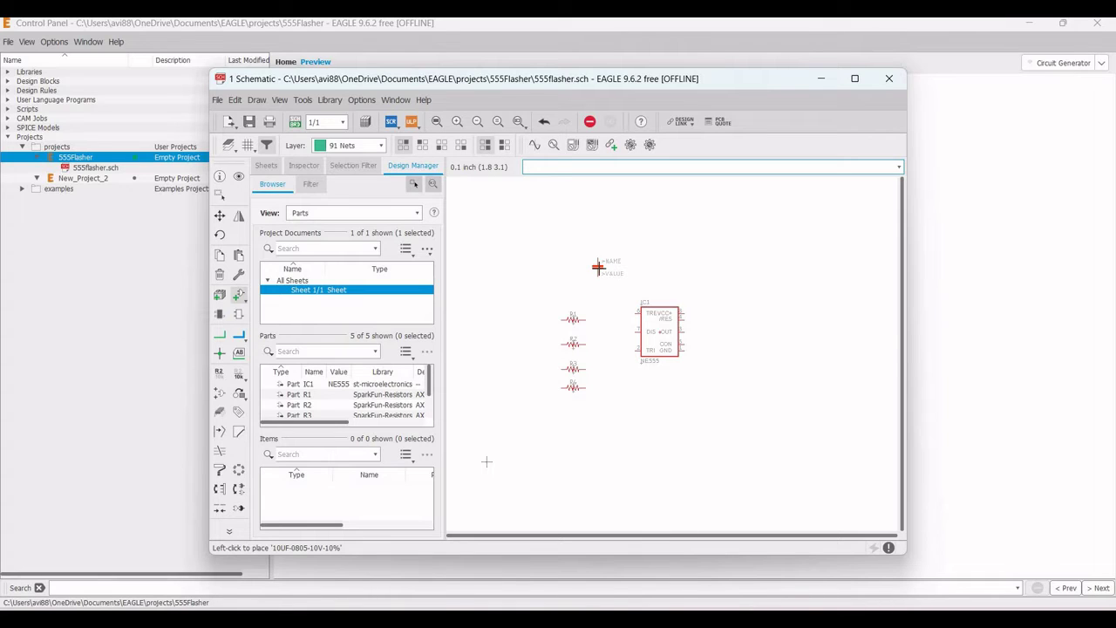
{"action": "left_click", "coordinate": [598, 267]}
{"action": "key", "text": "Escape"}
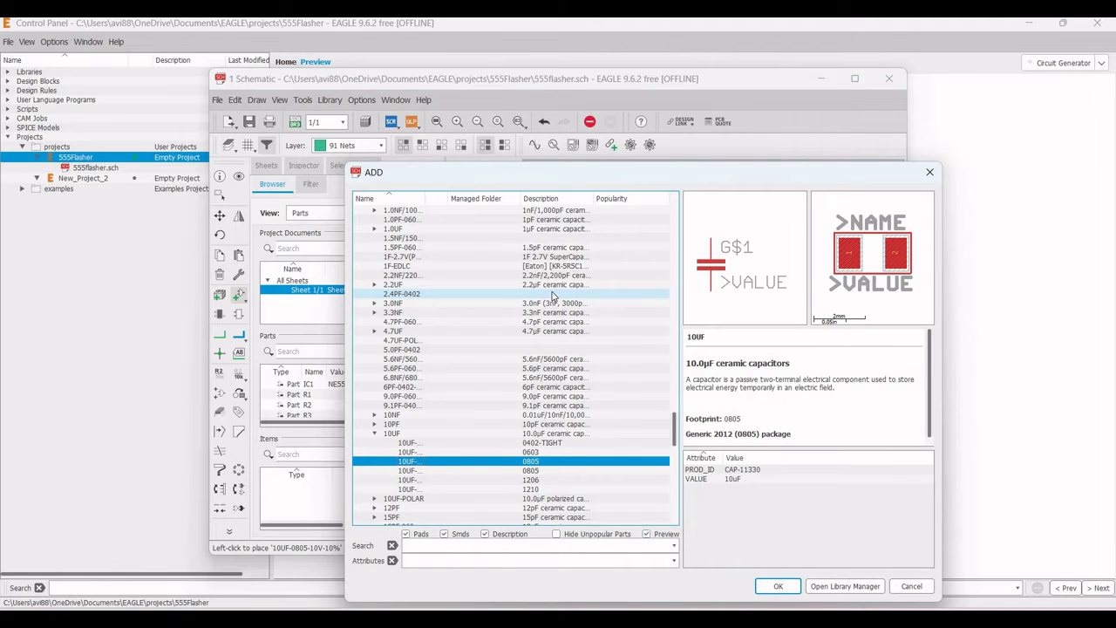
{"action": "key", "text": "Escape"}
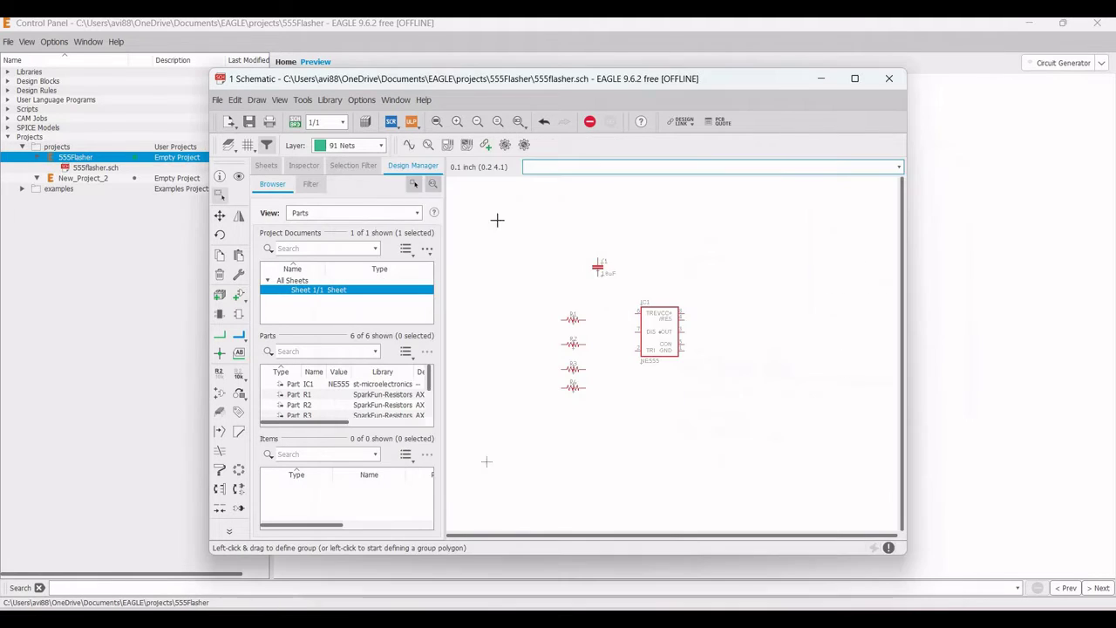
Place two LED5MM parts from the adafruit library side by side above the NE555, right of the capacitor
{"action": "left_click", "coordinate": [238, 296]}
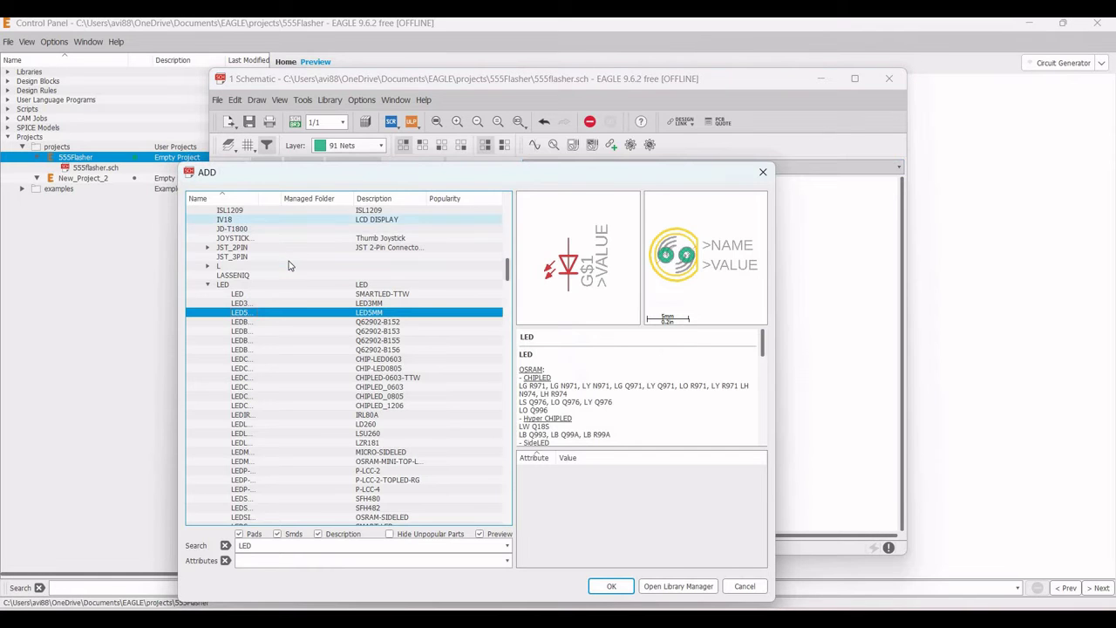
{"action": "scroll", "coordinate": [292, 277], "scroll_direction": "up", "scroll_amount": 15}
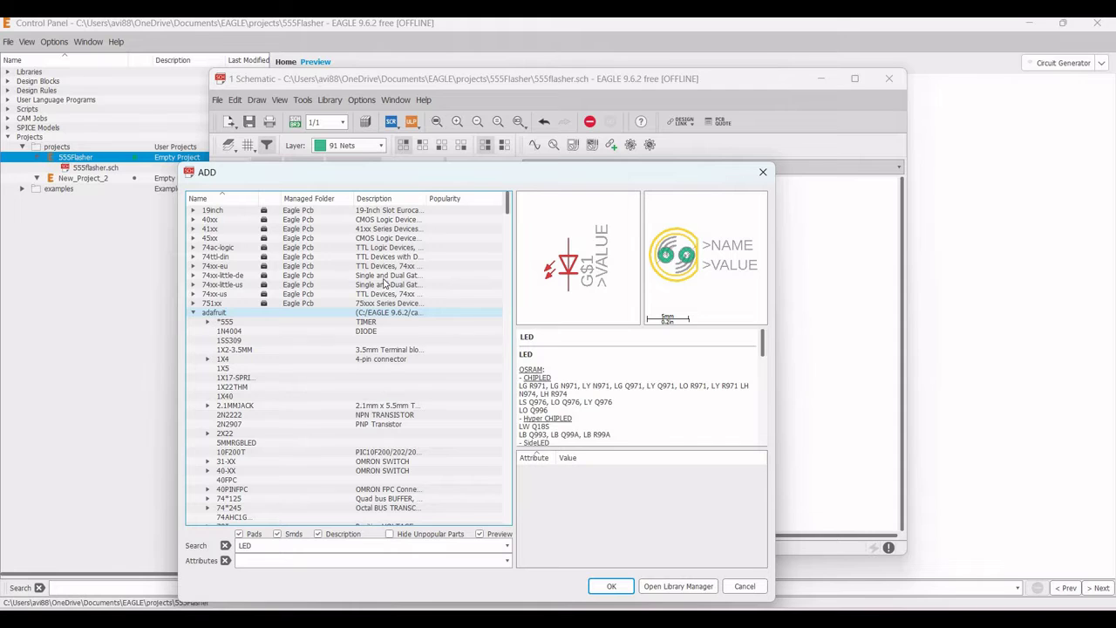
{"action": "scroll", "coordinate": [319, 305], "scroll_direction": "down", "scroll_amount": 8}
{"action": "scroll", "coordinate": [301, 304], "scroll_direction": "down", "scroll_amount": 18}
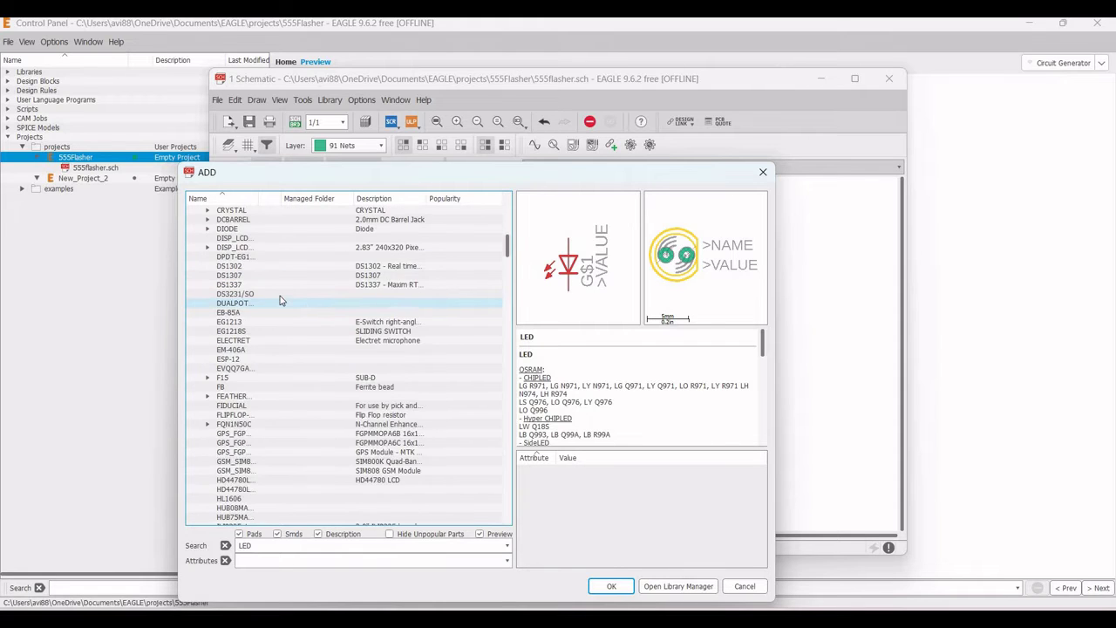
{"action": "left_click", "coordinate": [607, 586]}
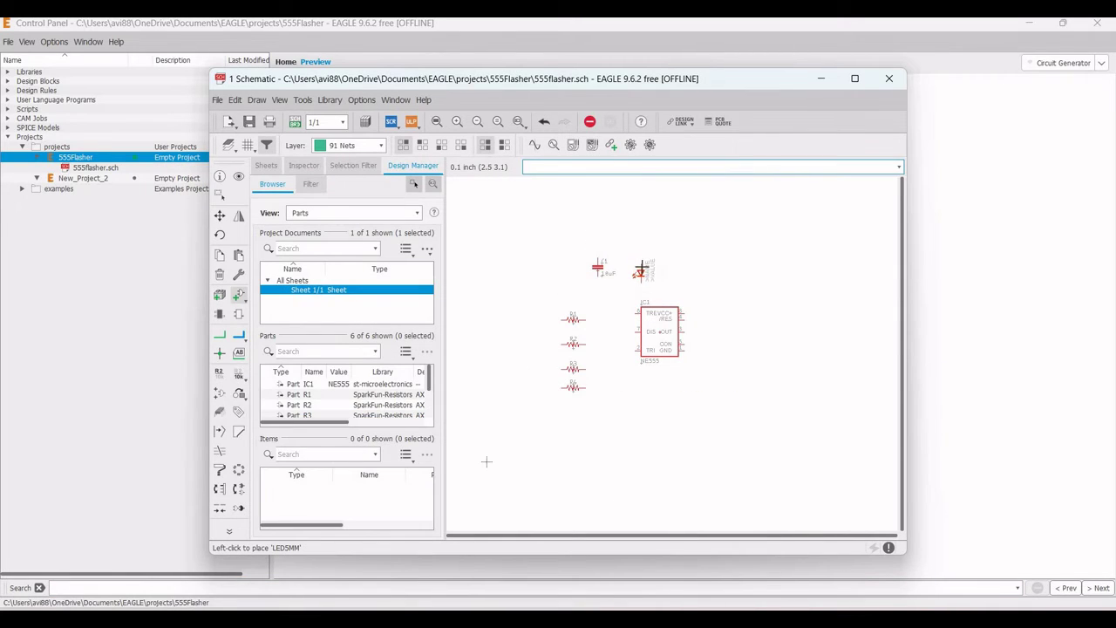
{"action": "left_click", "coordinate": [641, 264]}
{"action": "left_click", "coordinate": [689, 251]}
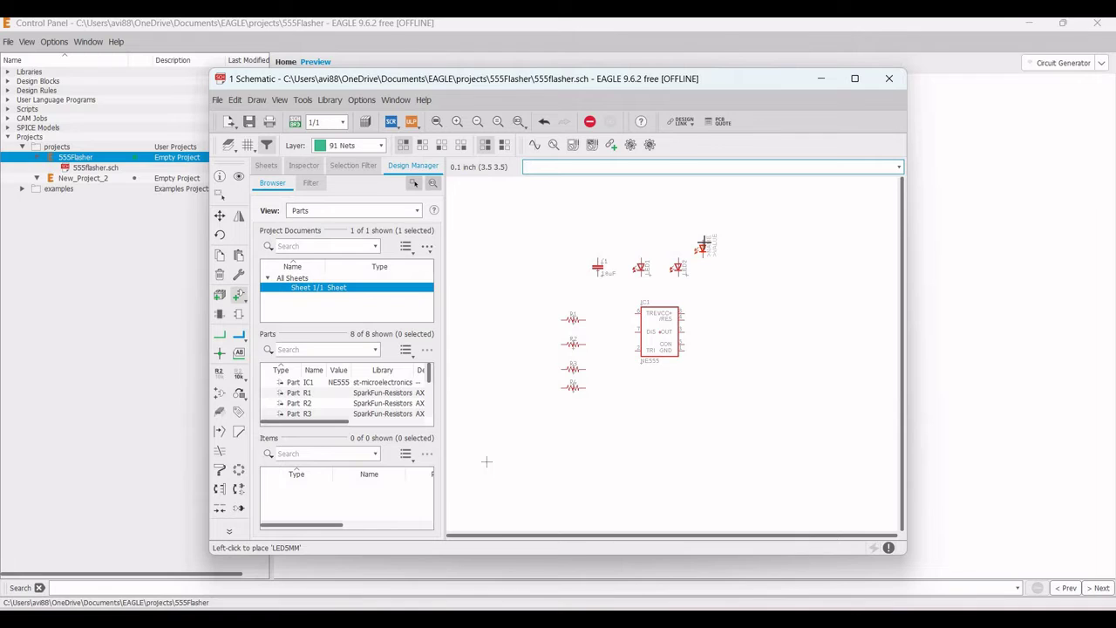
{"action": "key", "text": "Escape"}
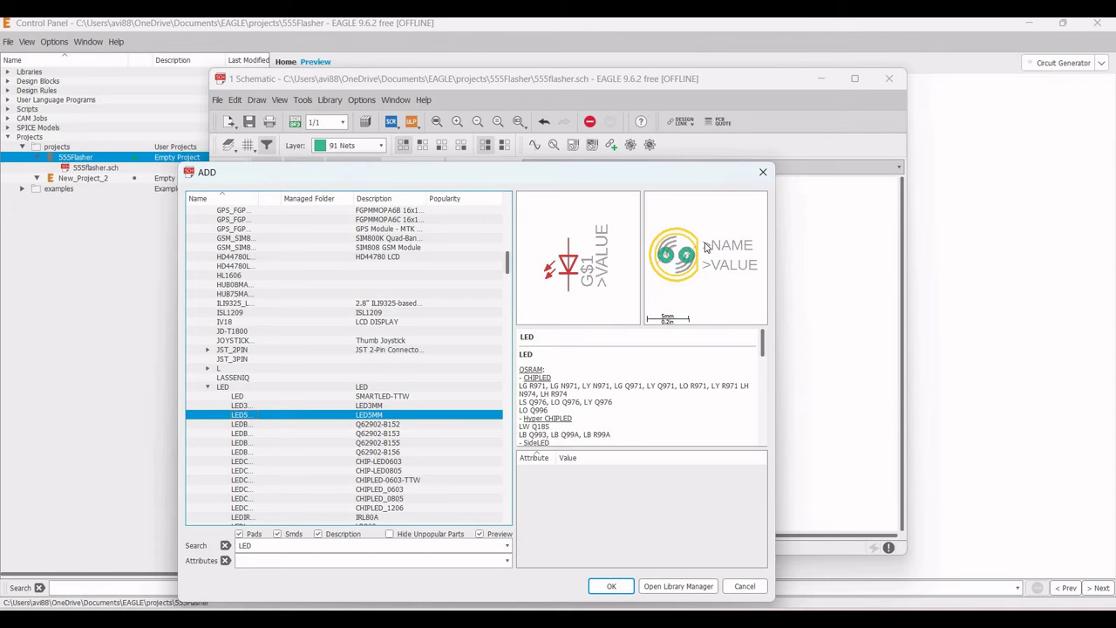
{"action": "key", "text": "Escape"}
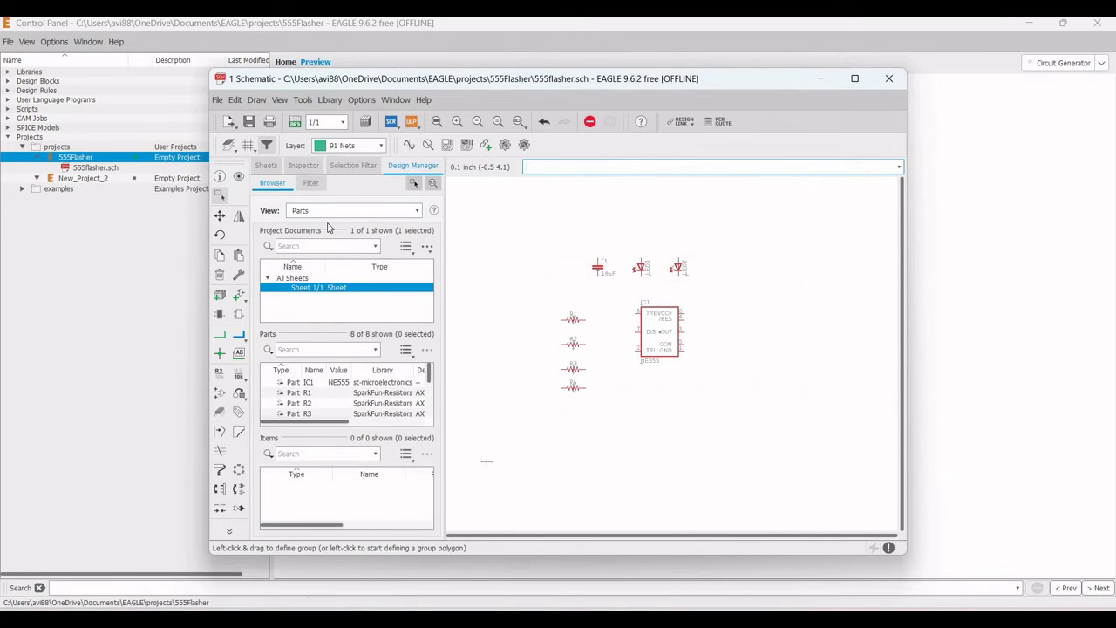
Search the part libraries for terminal and place one adafruit 1X2-3.5MM terminal block left of the capacitor
{"action": "left_click", "coordinate": [241, 299]}
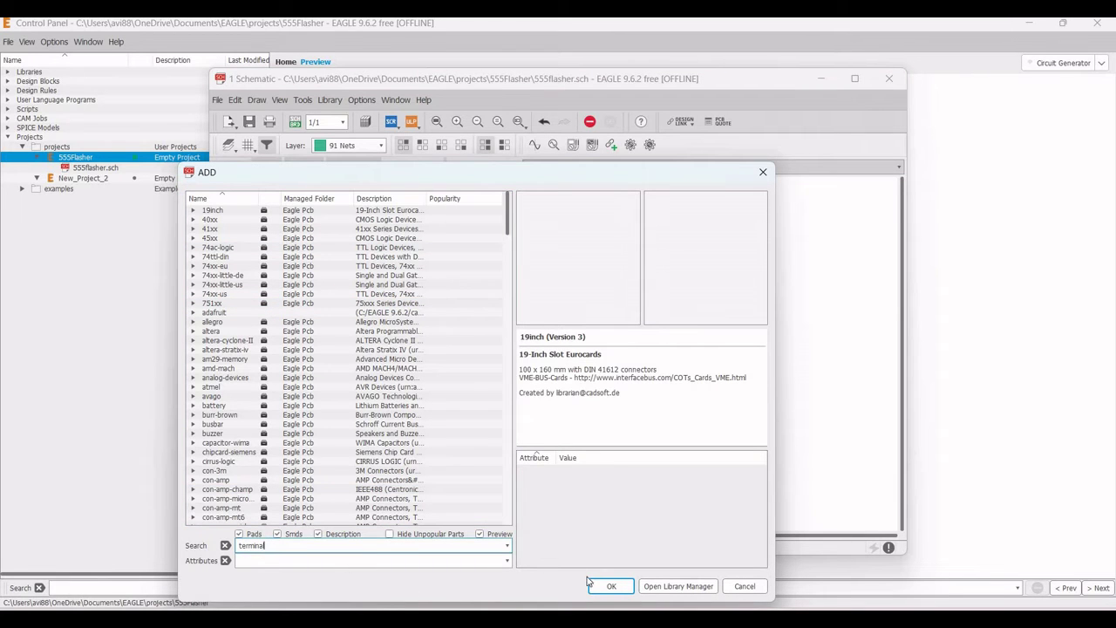
{"action": "key", "text": "Return"}
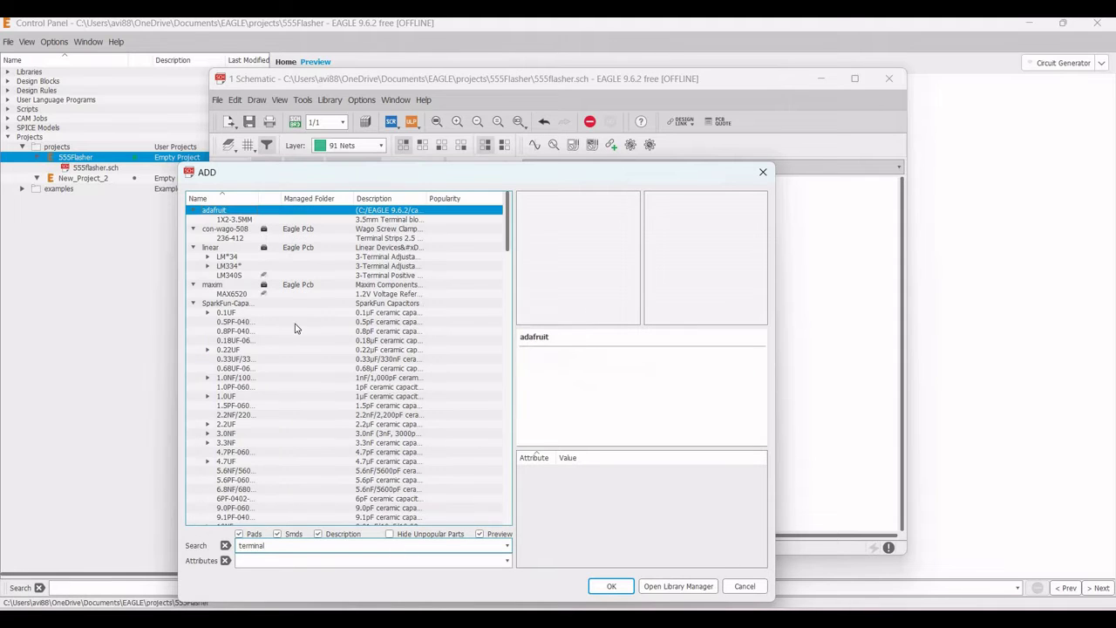
{"action": "left_click", "coordinate": [244, 220]}
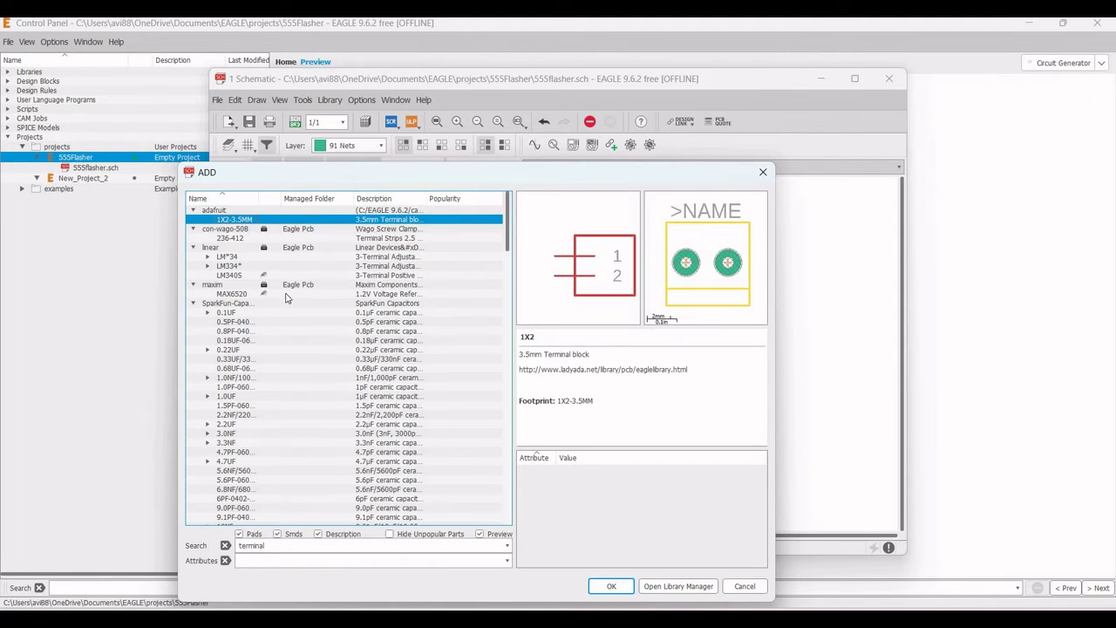
{"action": "left_click", "coordinate": [610, 586]}
{"action": "left_click", "coordinate": [532, 329]}
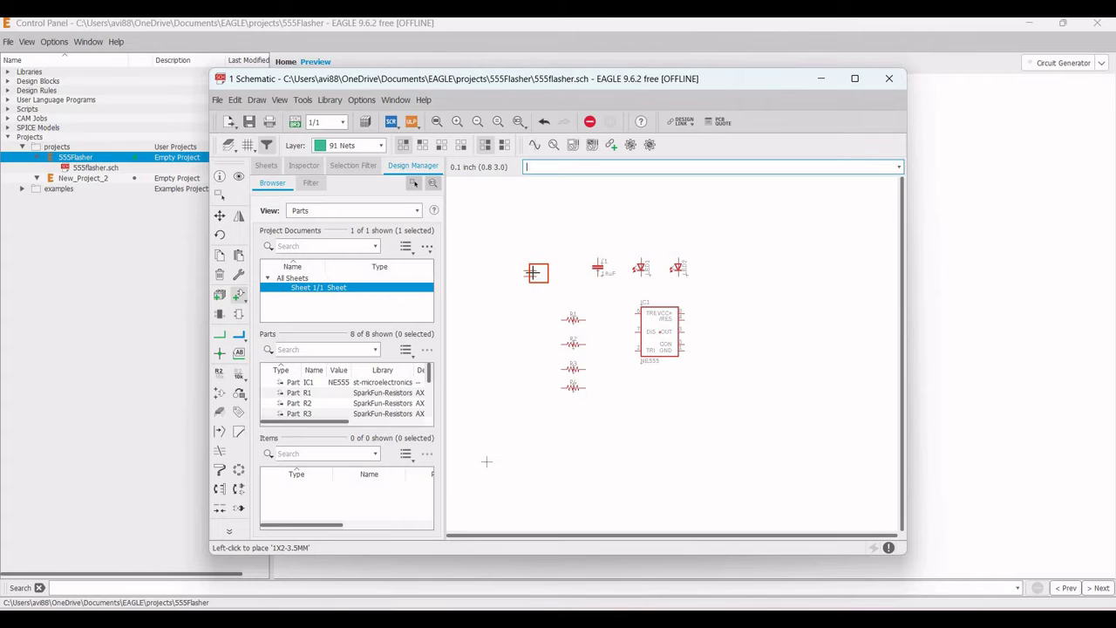
{"action": "left_click", "coordinate": [533, 271]}
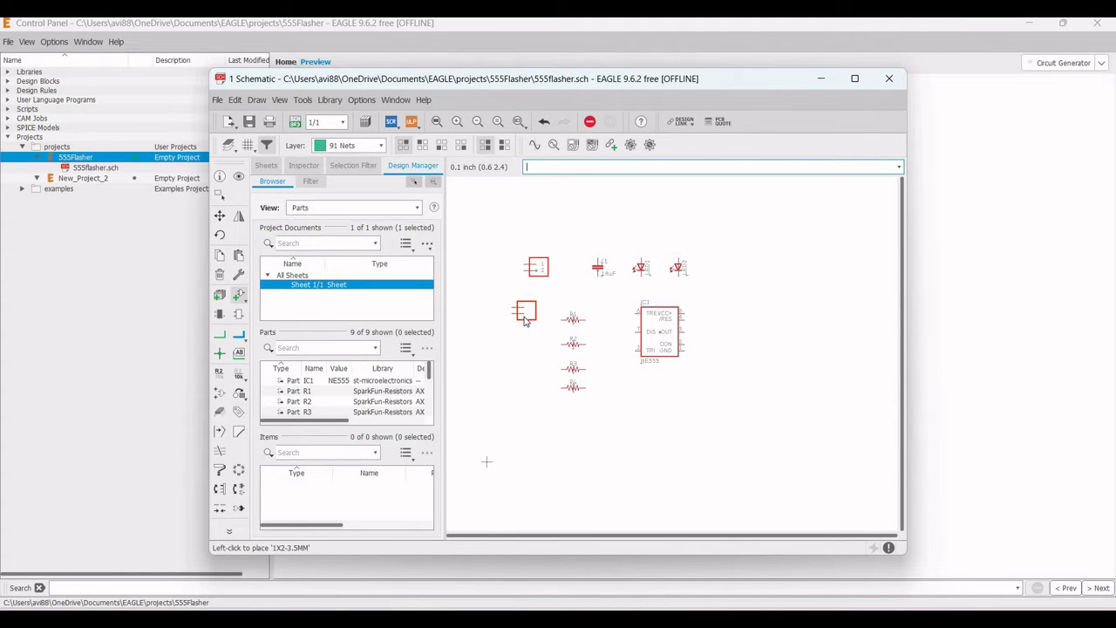
{"action": "key", "text": "Escape"}
{"action": "key", "text": "Escape"}
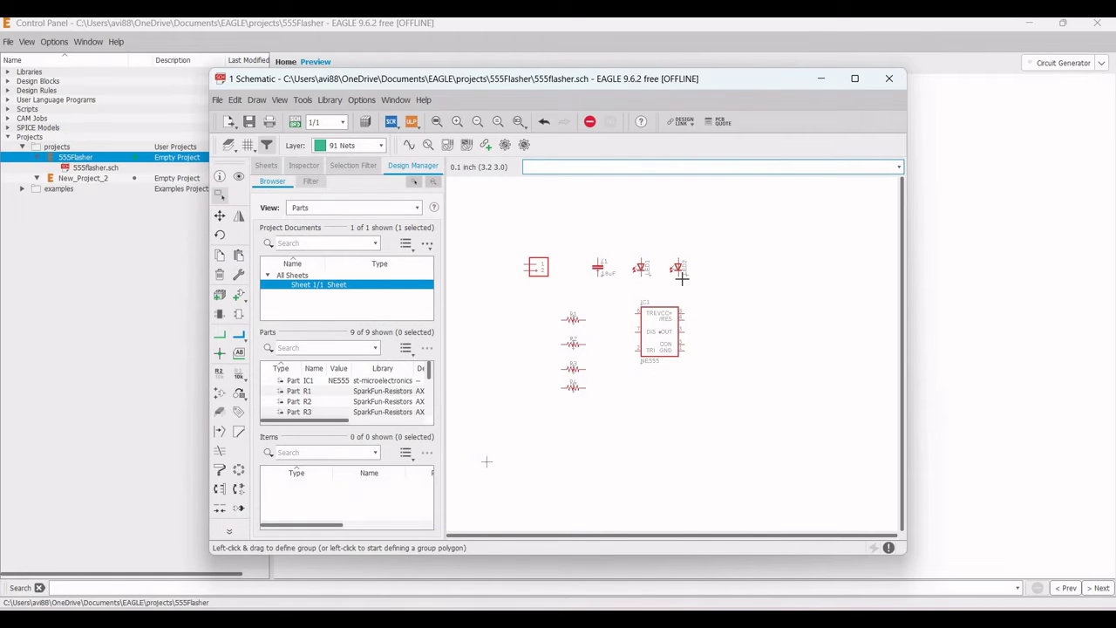
Rotate the two-pin terminal block by 180 degrees so its pins face right toward the capacitor
{"action": "key", "text": "ctrl+r"}
{"action": "right_click", "coordinate": [536, 268]}
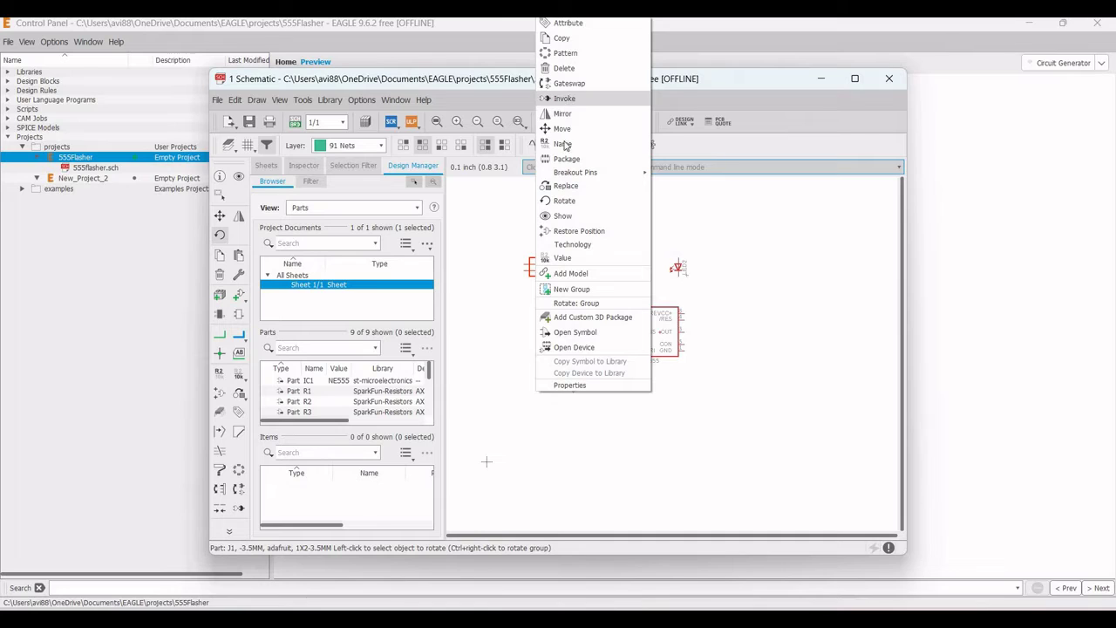
{"action": "left_click", "coordinate": [565, 201]}
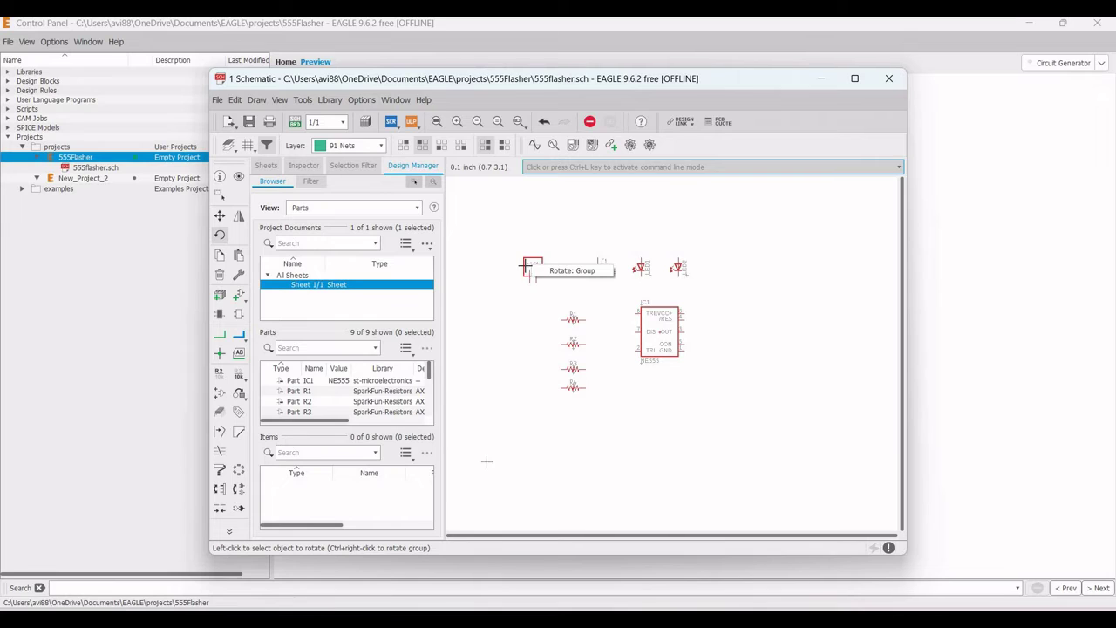
{"action": "key", "text": "ctrl+l"}
{"action": "left_click", "coordinate": [531, 272]}
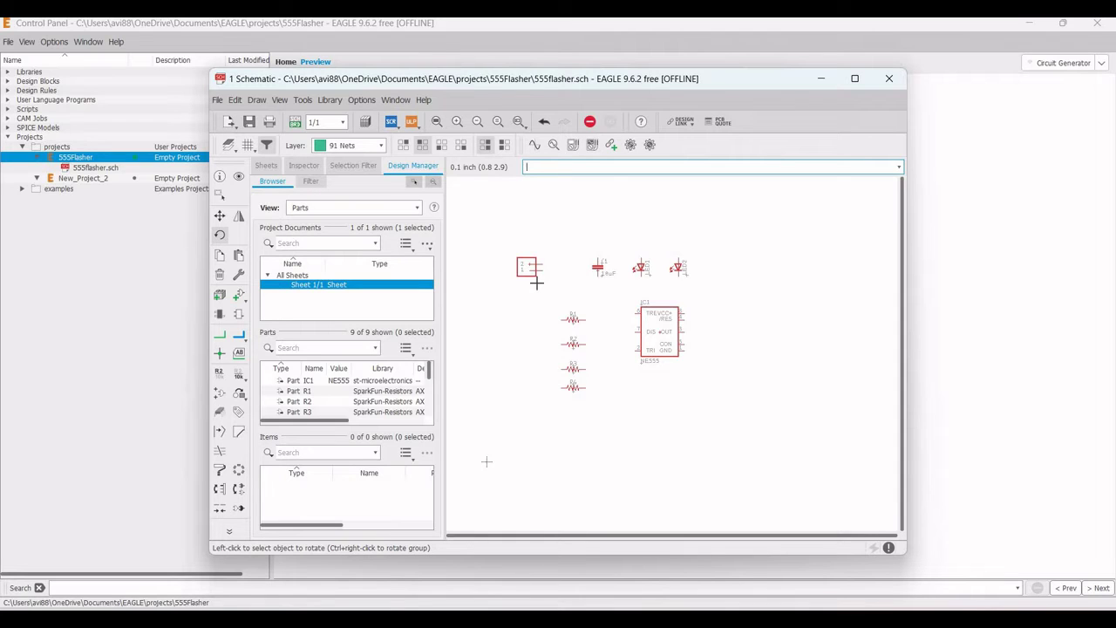
{"action": "right_click", "coordinate": [588, 358], "text": "ctrl"}
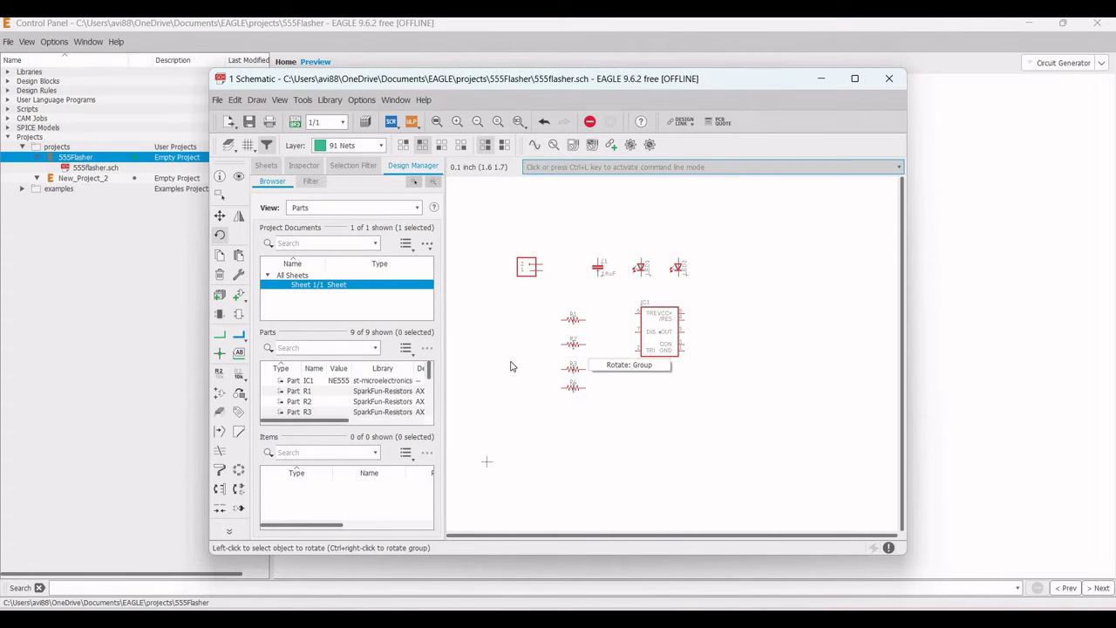
{"action": "key", "text": "Escape"}
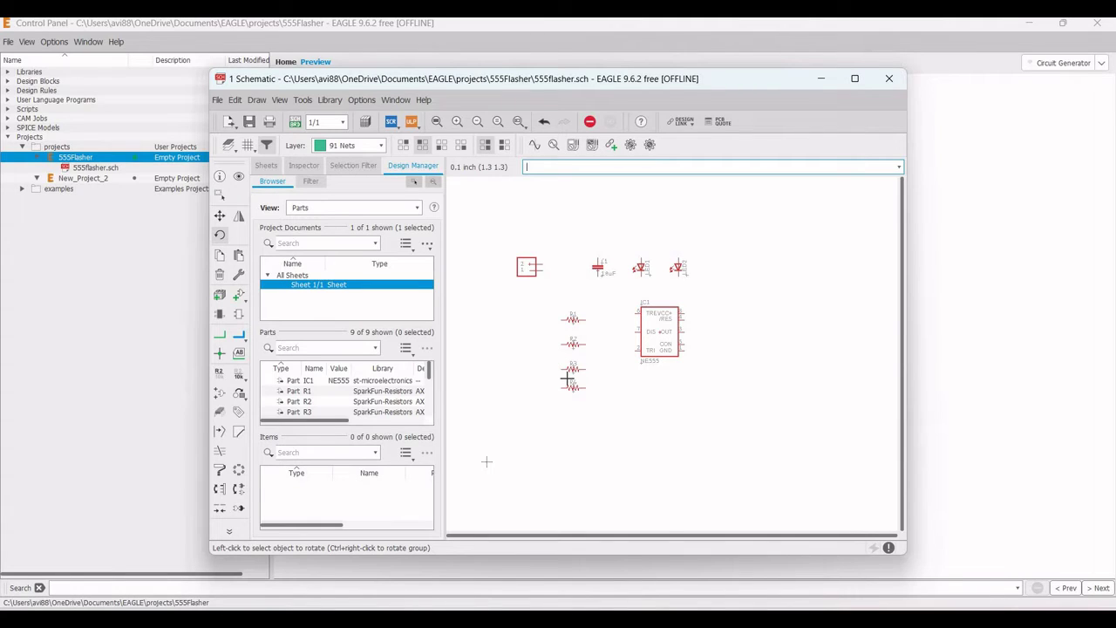
Move resistors R4 and R3 to the right of the NE555, with R3 above R4
{"action": "key", "text": "F7"}
{"action": "left_click", "coordinate": [567, 408]}
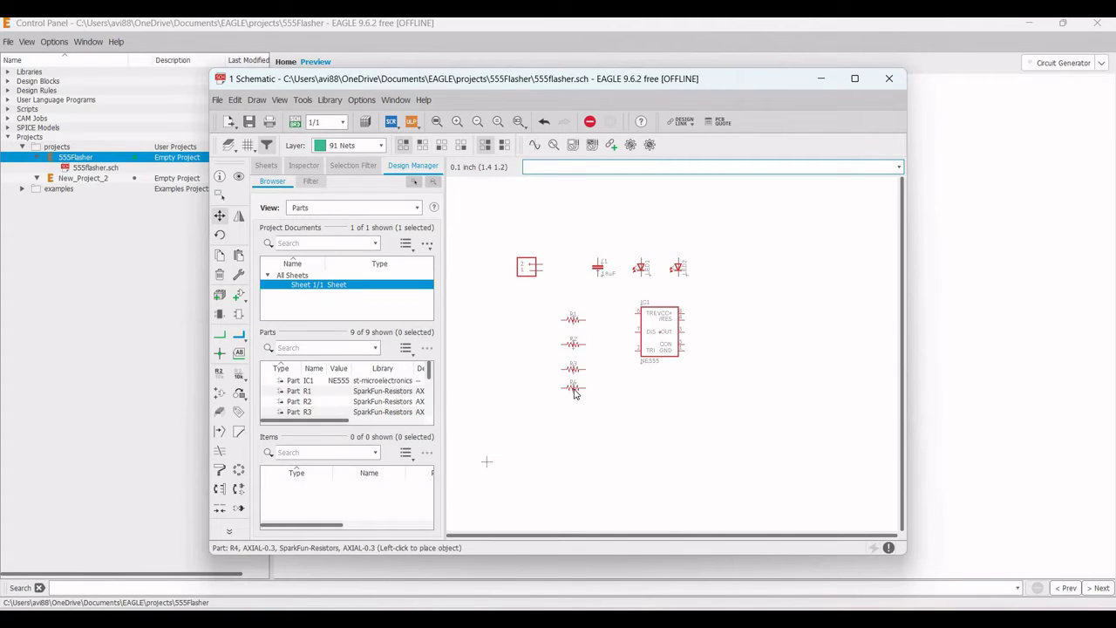
{"action": "right_click", "coordinate": [574, 393]}
{"action": "left_click", "coordinate": [610, 148]}
{"action": "left_click", "coordinate": [747, 361]}
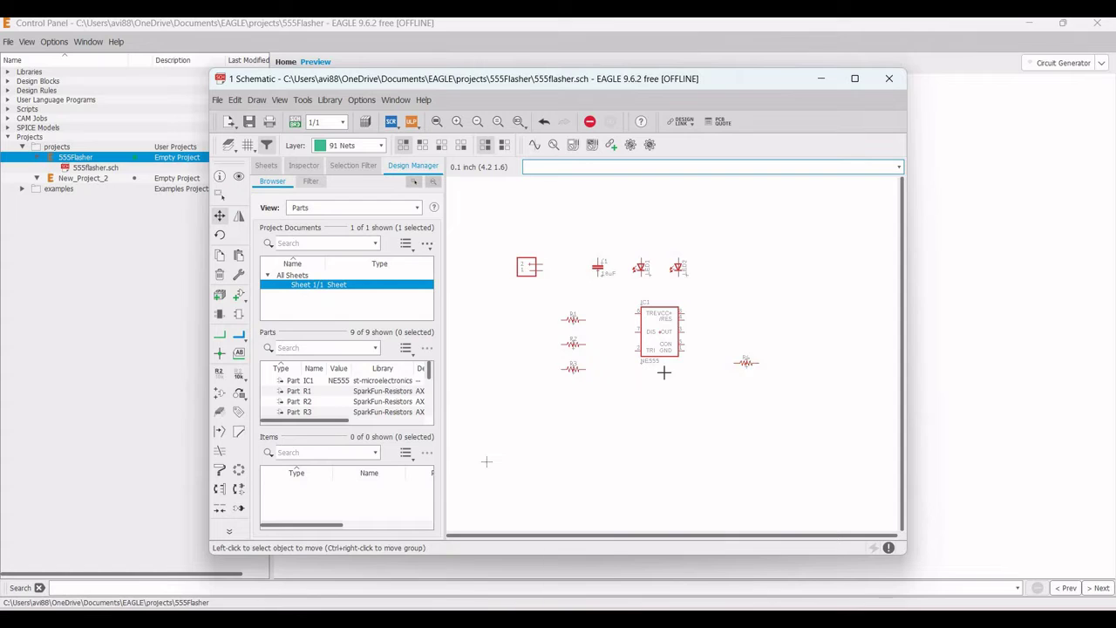
{"action": "left_click", "coordinate": [582, 370]}
{"action": "right_click", "coordinate": [575, 374]}
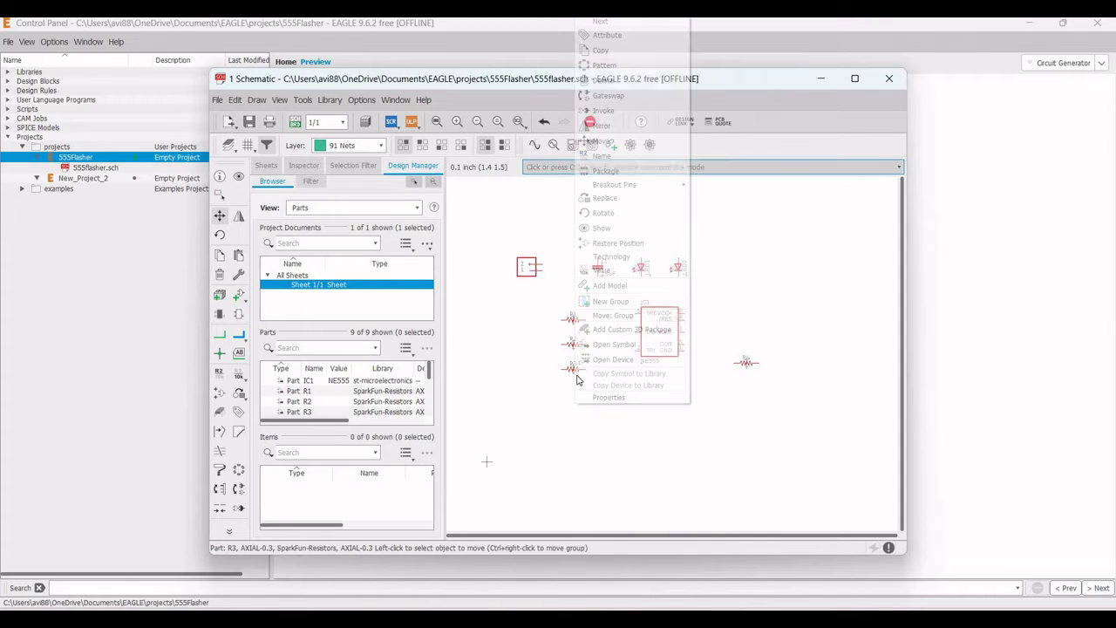
{"action": "key", "text": "Return"}
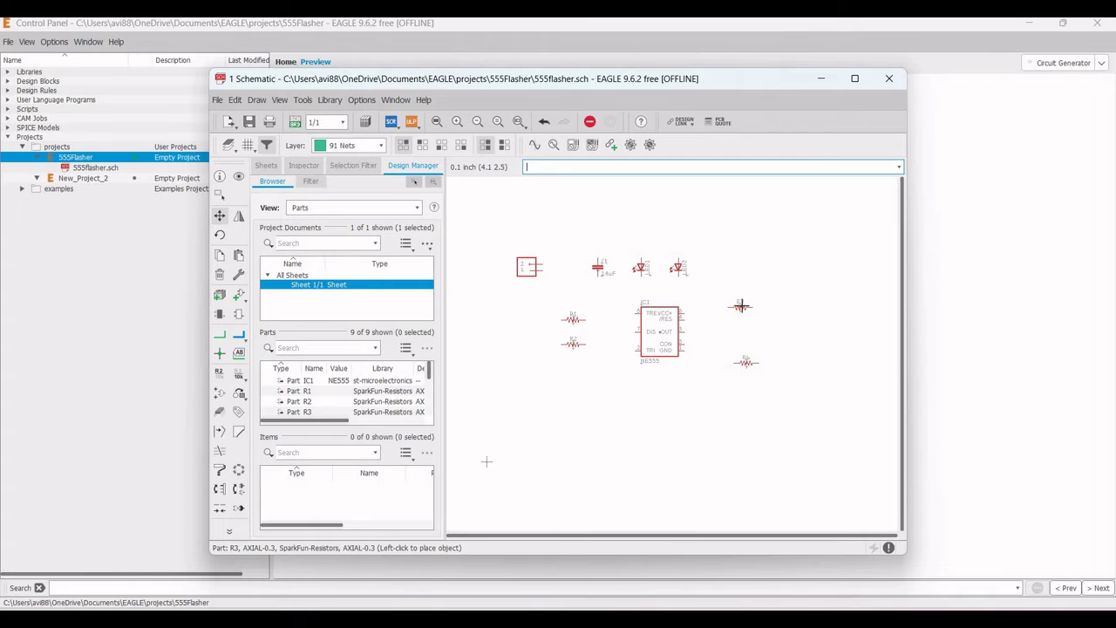
{"action": "left_click", "coordinate": [740, 308]}
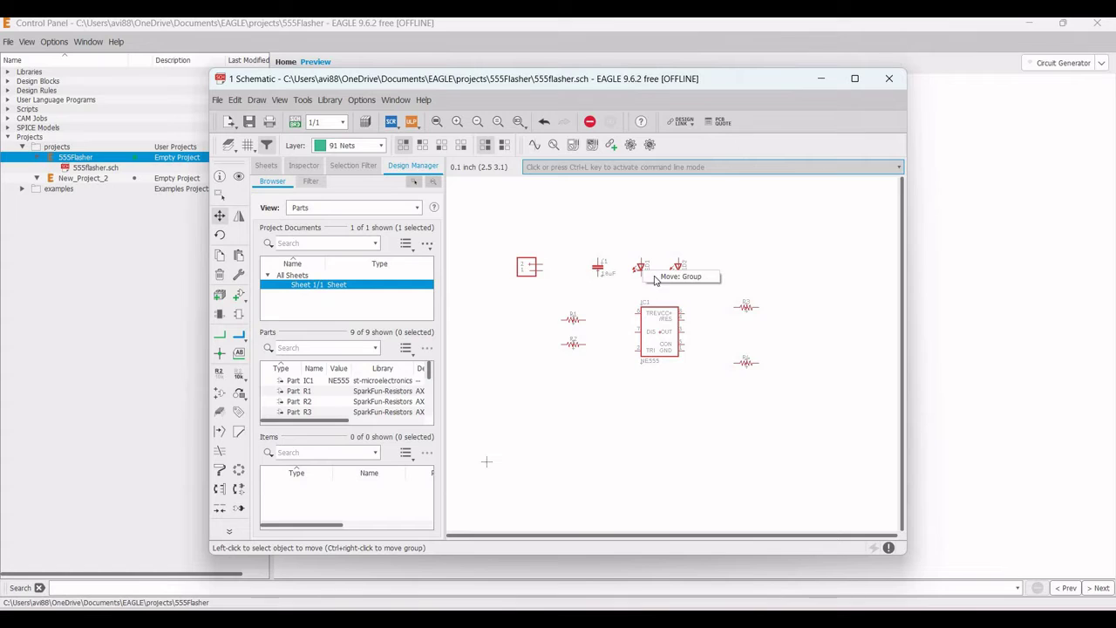
Move LED1 above resistor R3 and LED2 below resistor R4, right of the NE555
{"action": "right_click", "coordinate": [641, 268]}
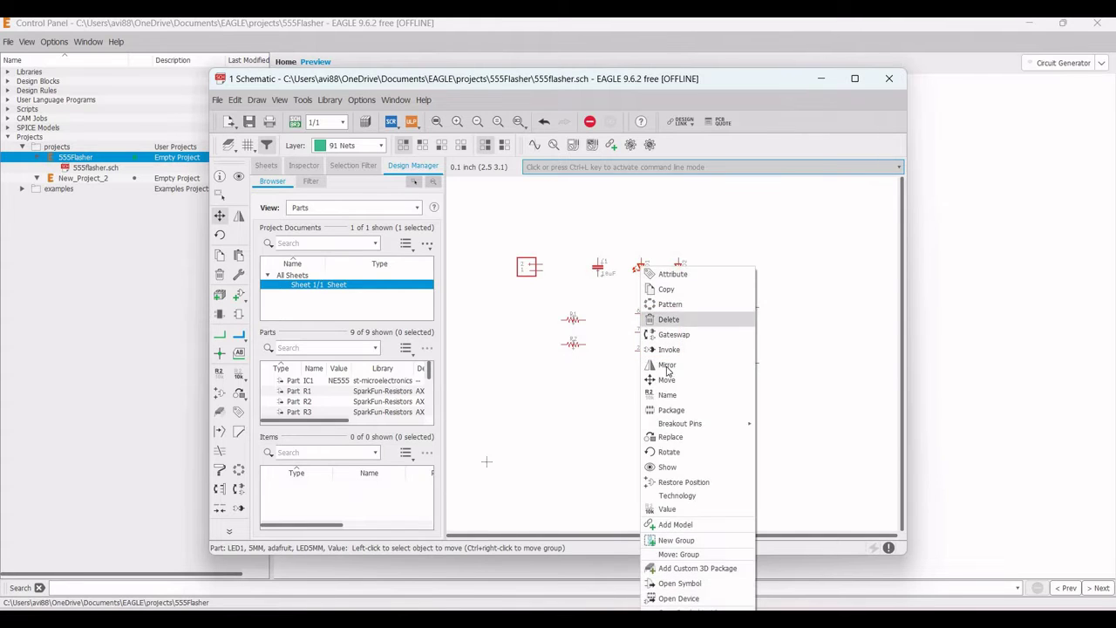
{"action": "left_click", "coordinate": [667, 380]}
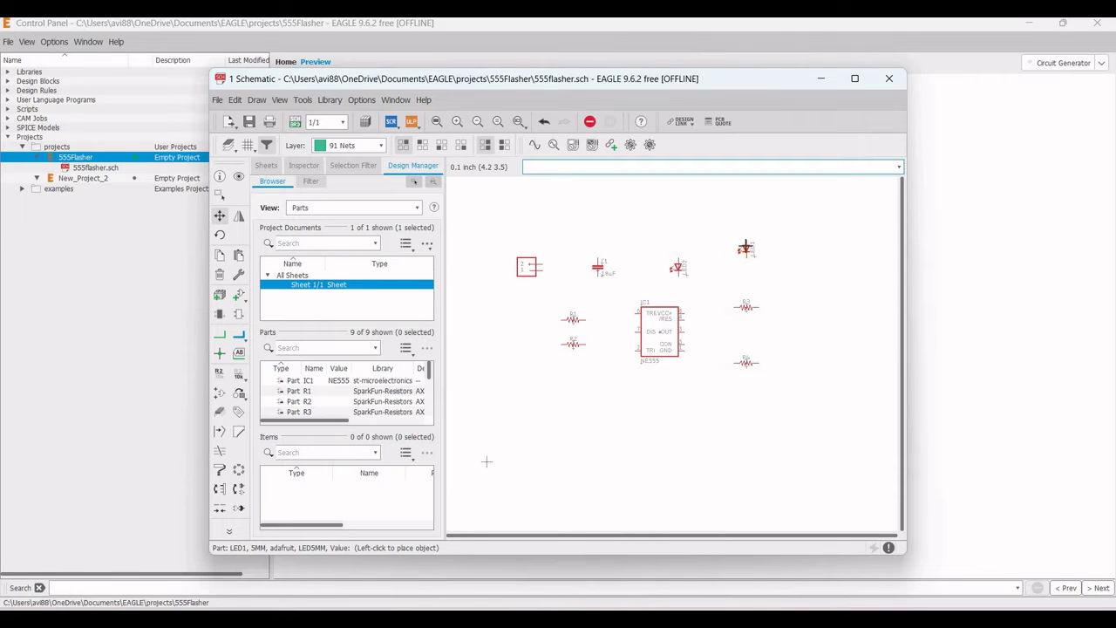
{"action": "left_click", "coordinate": [746, 249]}
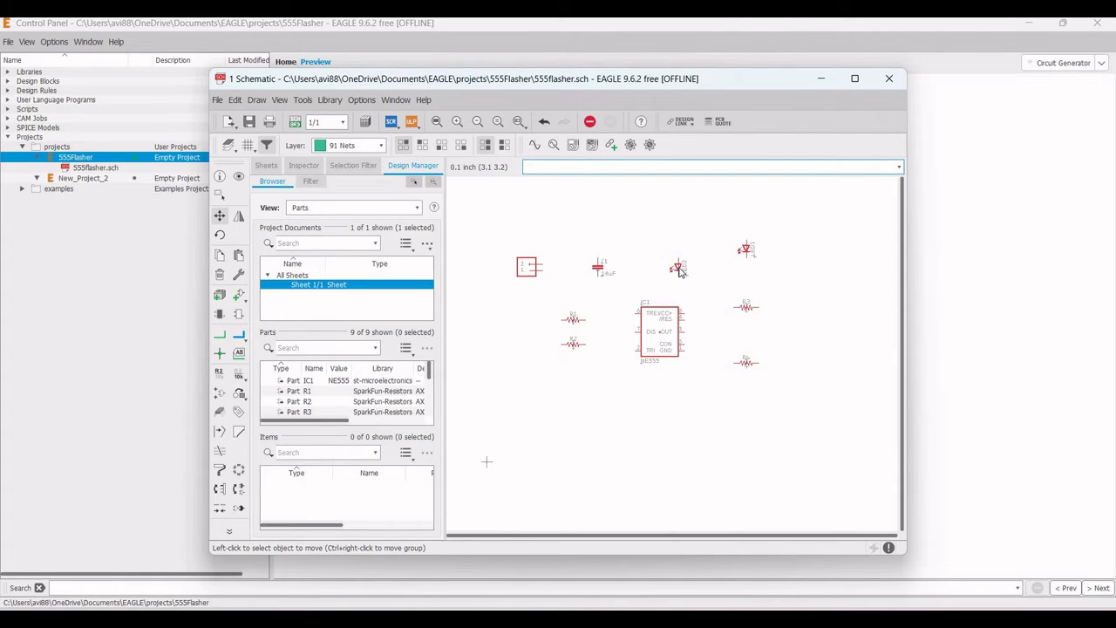
{"action": "right_click", "coordinate": [680, 271]}
{"action": "left_click", "coordinate": [708, 138]}
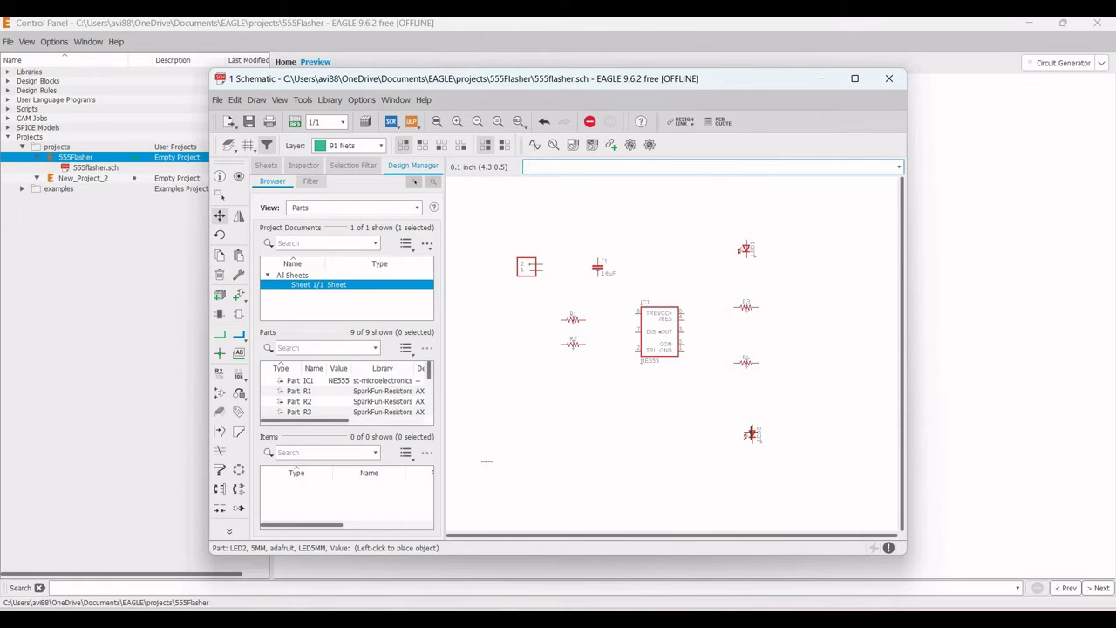
{"action": "left_click", "coordinate": [750, 433]}
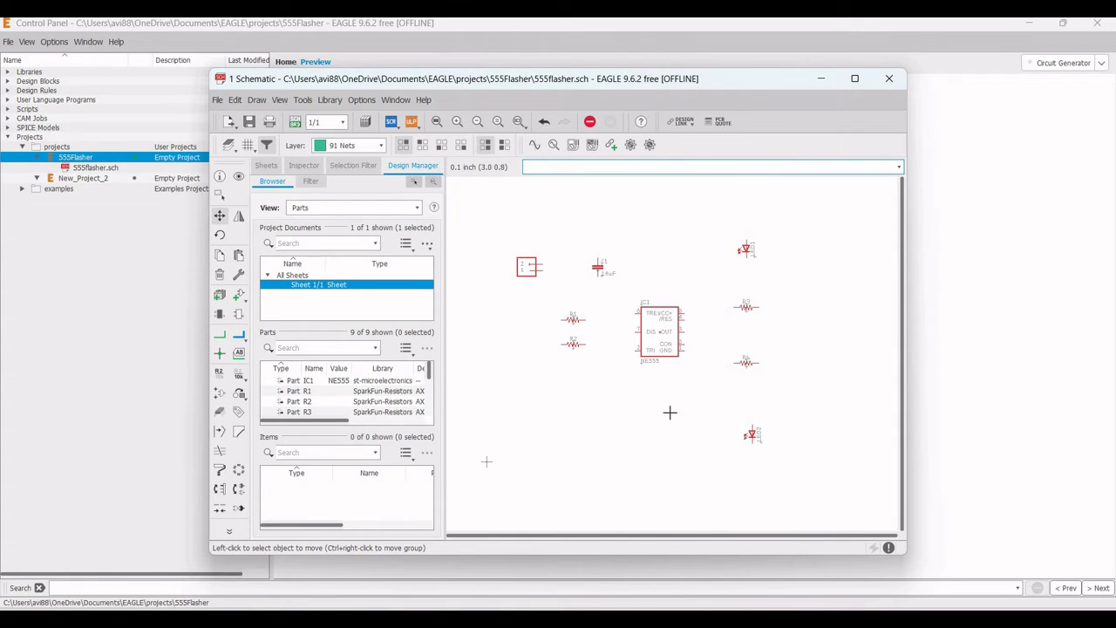
Move resistor R2 further down below R1 and place capacitor C1 directly beneath R2
{"action": "right_click", "coordinate": [577, 352]}
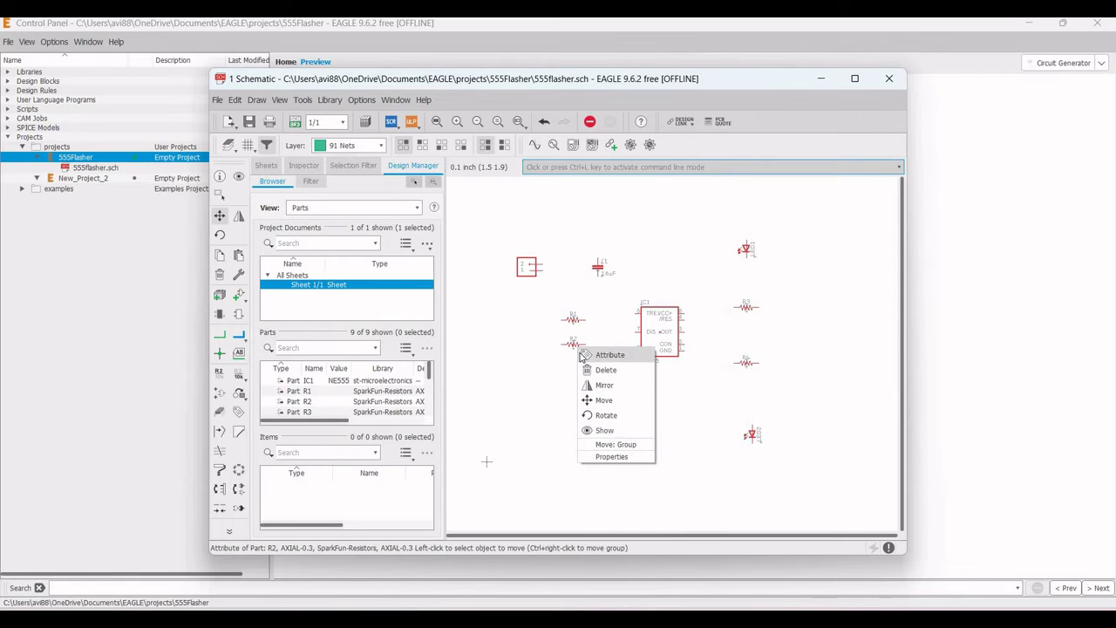
{"action": "left_click", "coordinate": [606, 415]}
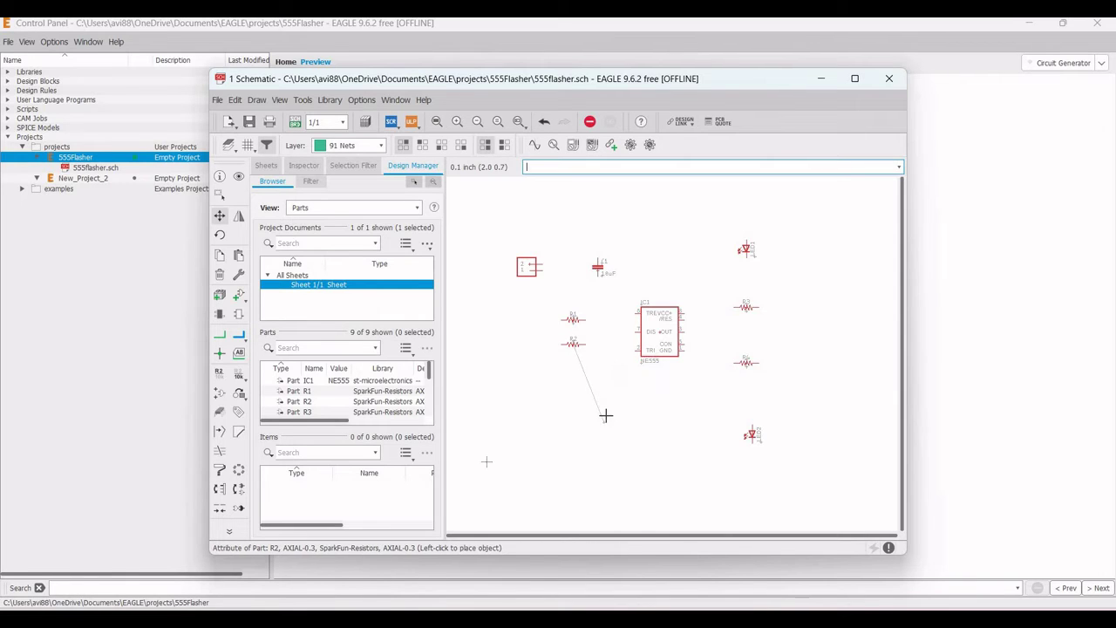
{"action": "right_click", "coordinate": [574, 349]}
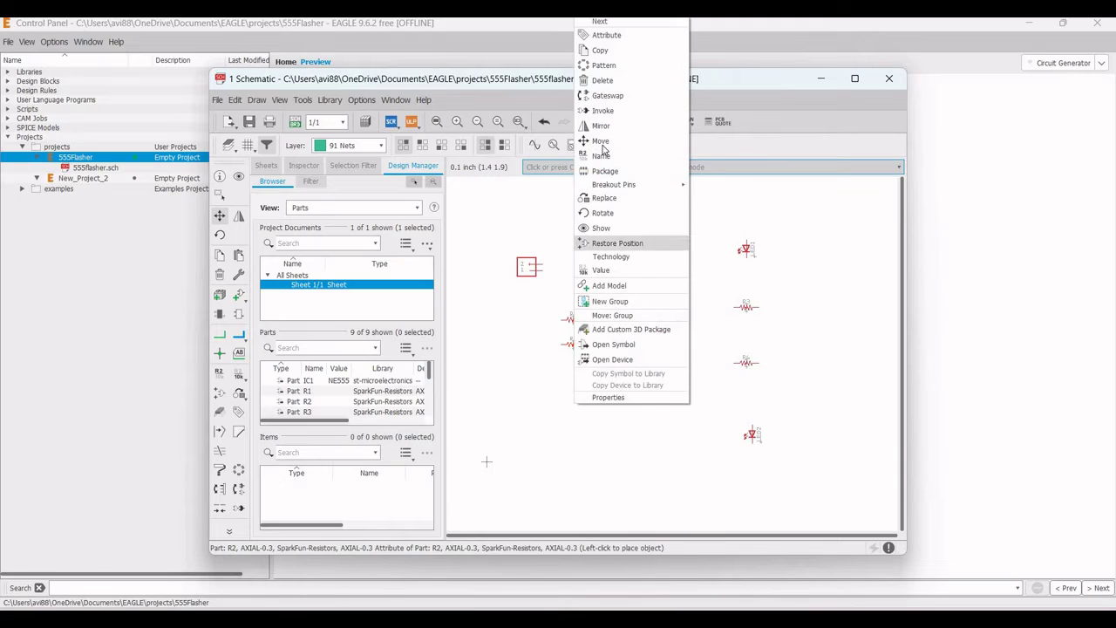
{"action": "left_click", "coordinate": [601, 144]}
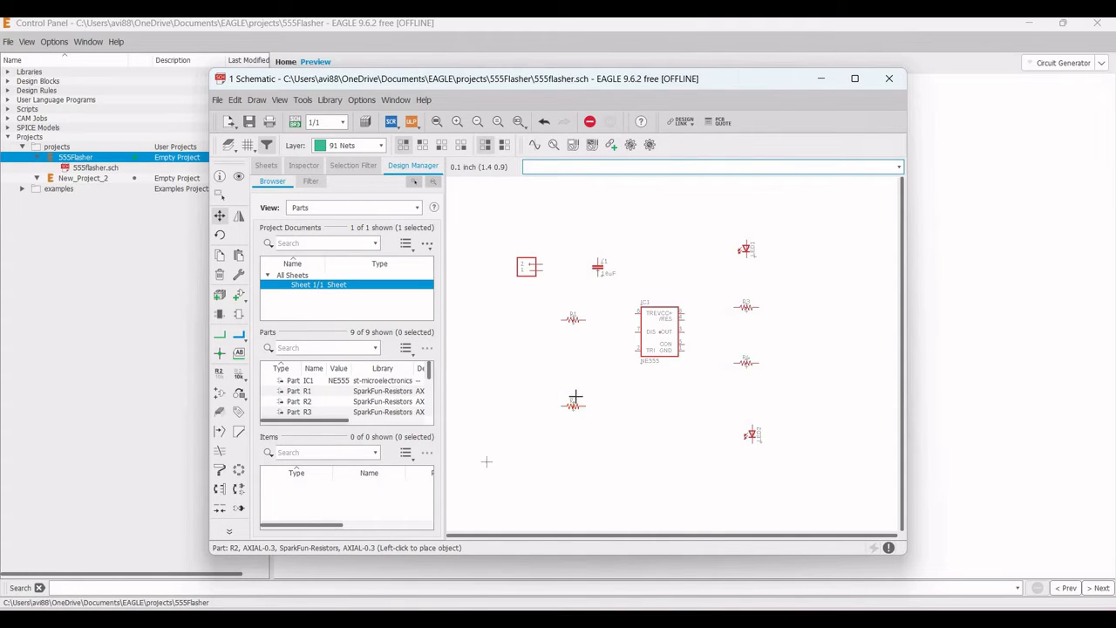
{"action": "left_click", "coordinate": [575, 397]}
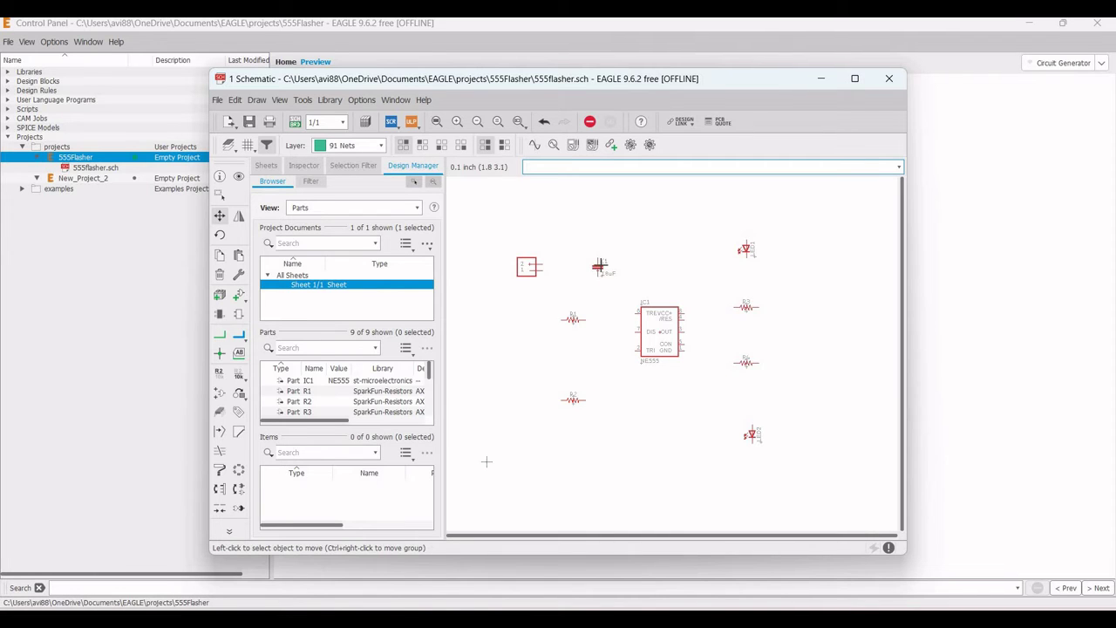
{"action": "right_click", "coordinate": [601, 272]}
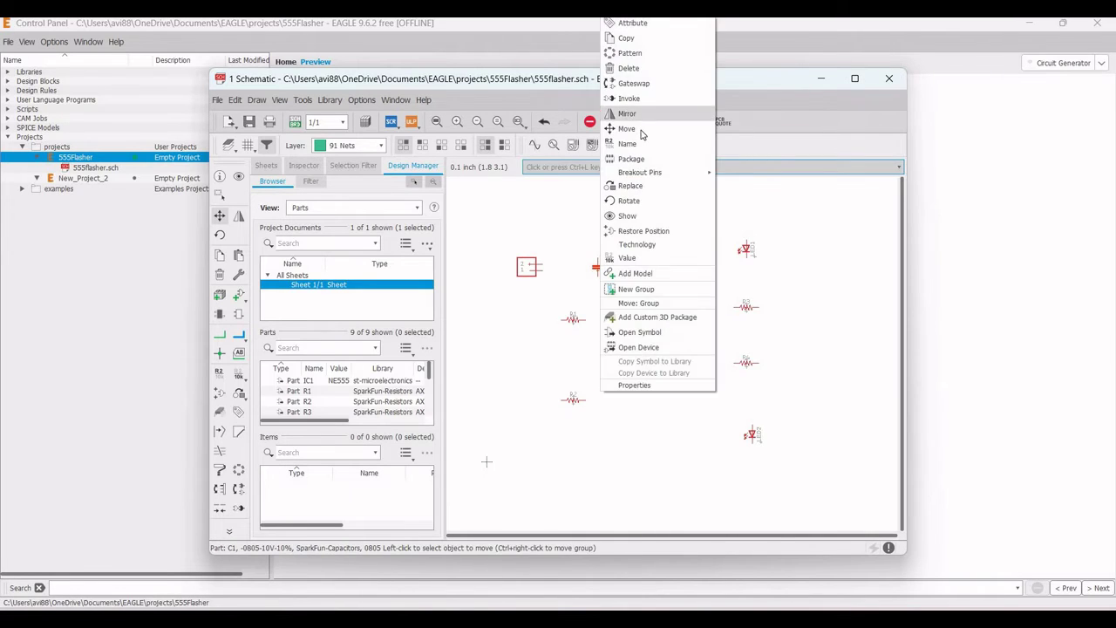
{"action": "left_click", "coordinate": [626, 128]}
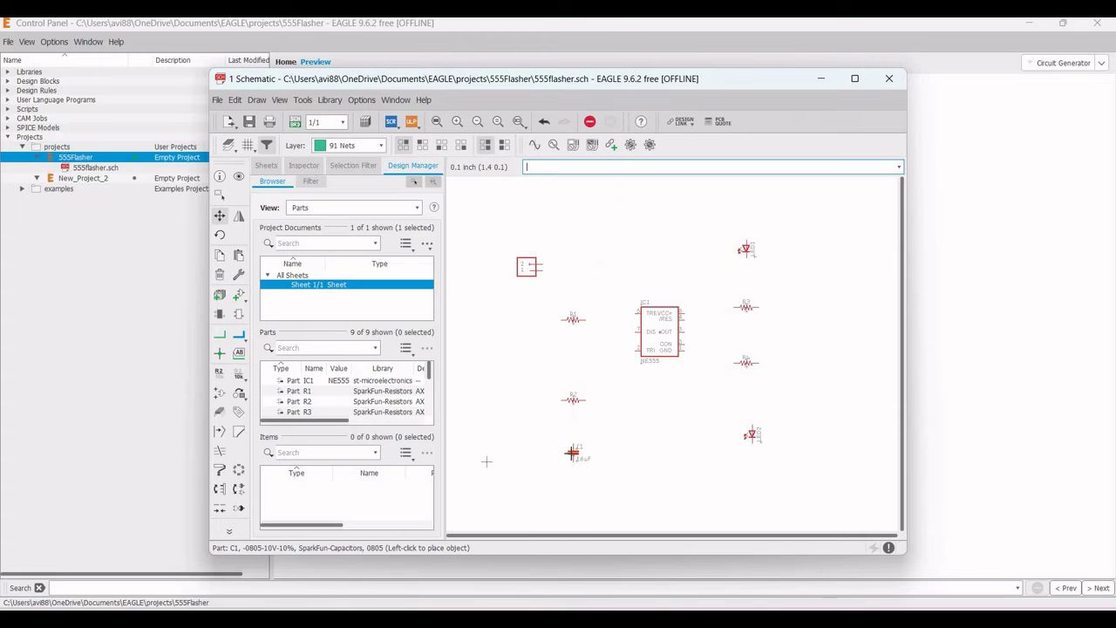
{"action": "left_click", "coordinate": [572, 452]}
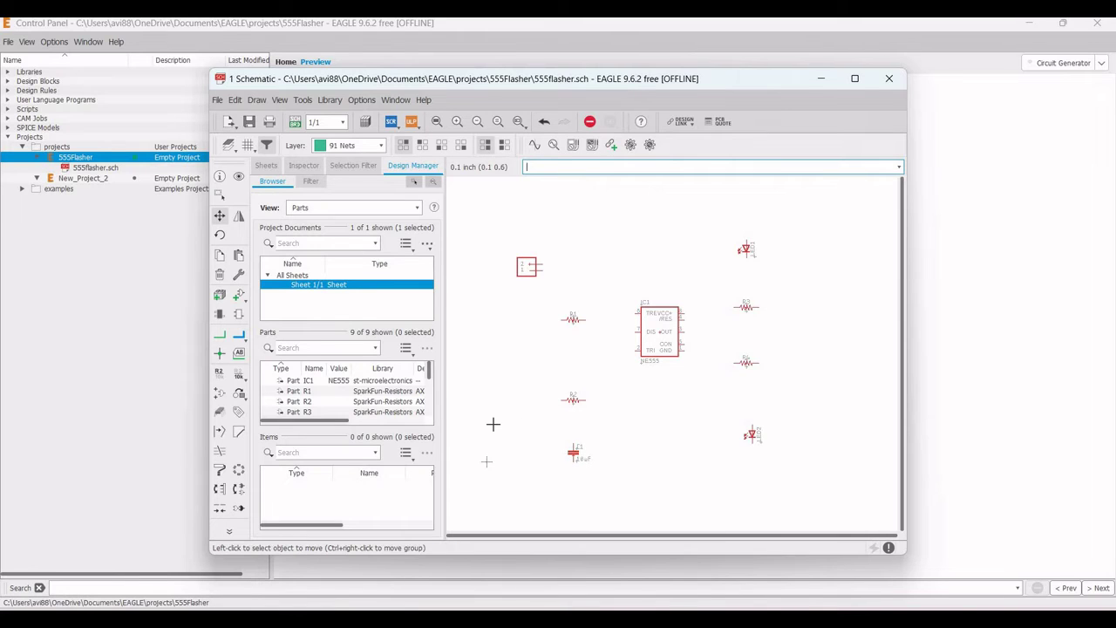
{"action": "key", "text": "ctrl+g"}
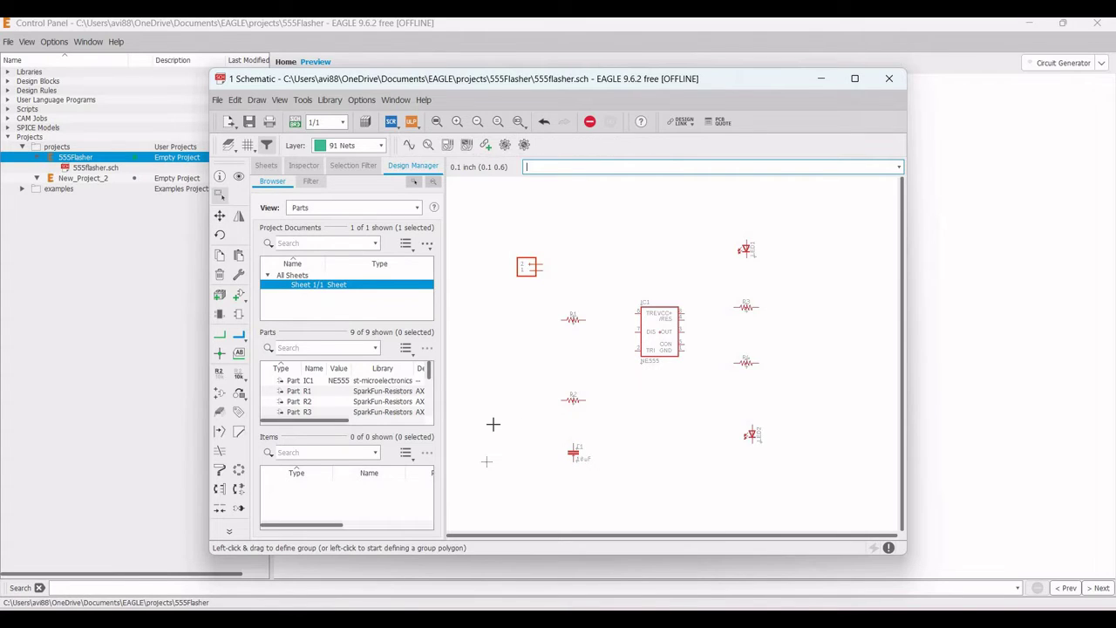
Rotate resistors R1, R2, R3 and R4 by 90 degrees so that they stand vertically
{"action": "right_click", "coordinate": [572, 323]}
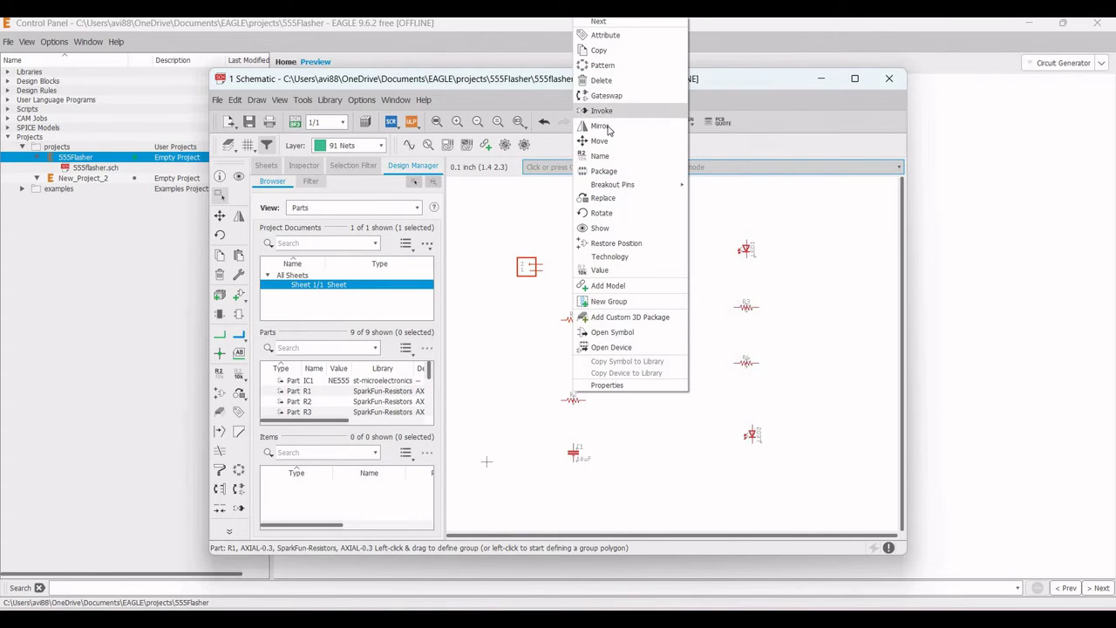
{"action": "left_click", "coordinate": [602, 213]}
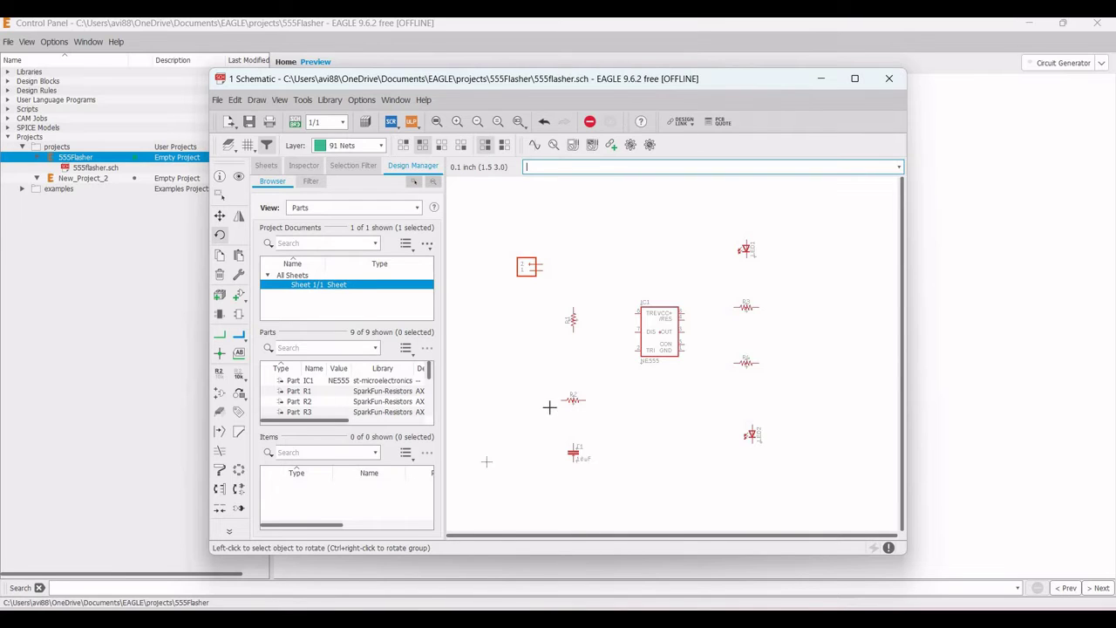
{"action": "right_click", "coordinate": [575, 401]}
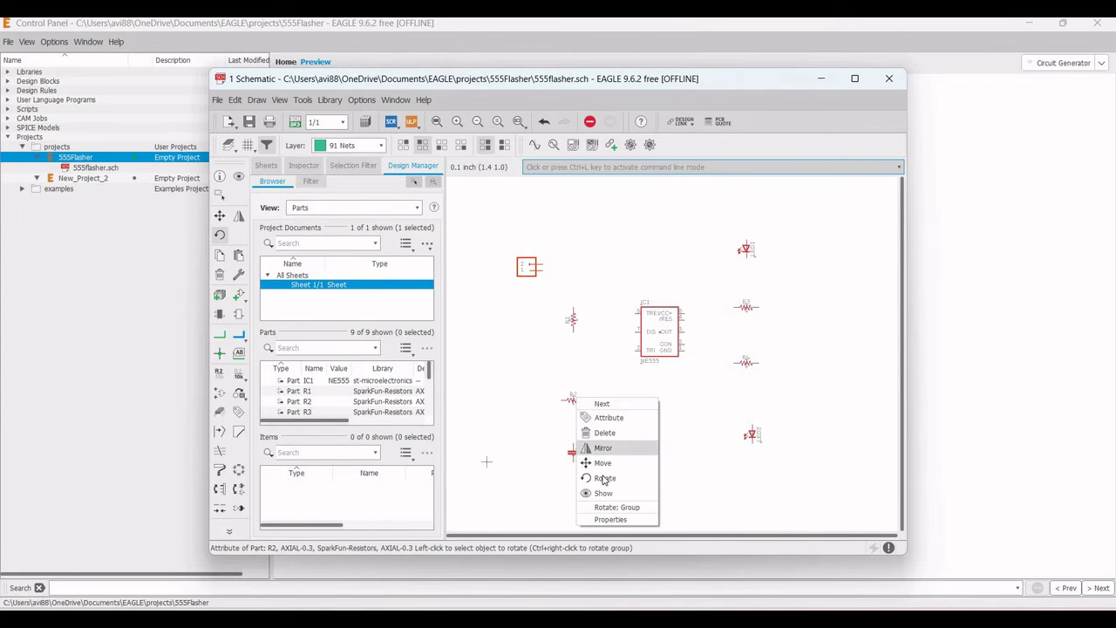
{"action": "right_click", "coordinate": [571, 402]}
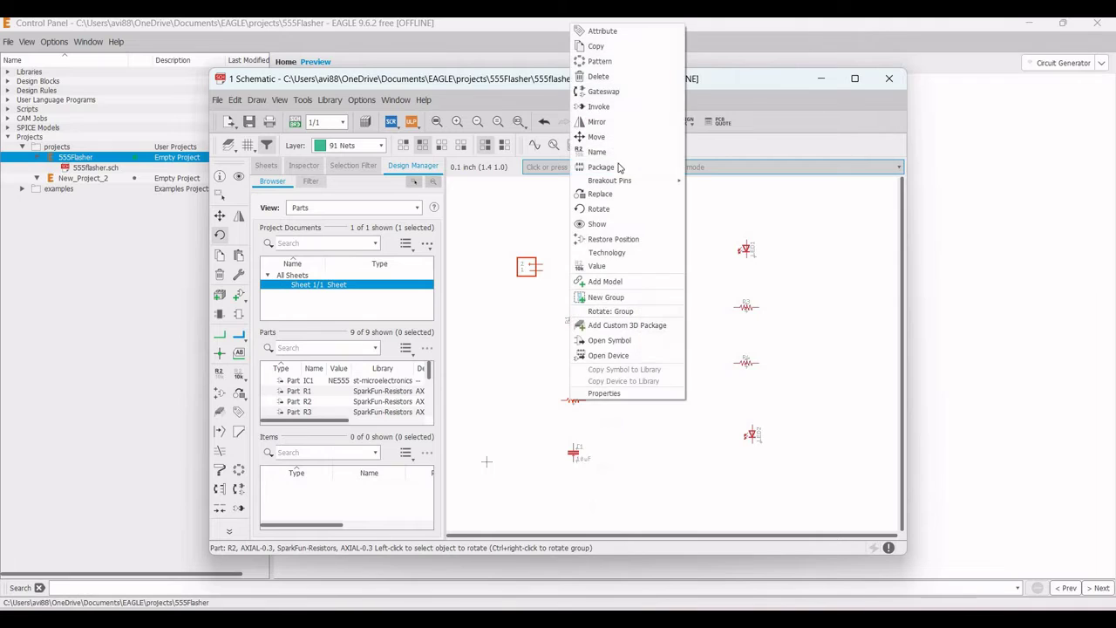
{"action": "left_click", "coordinate": [608, 213]}
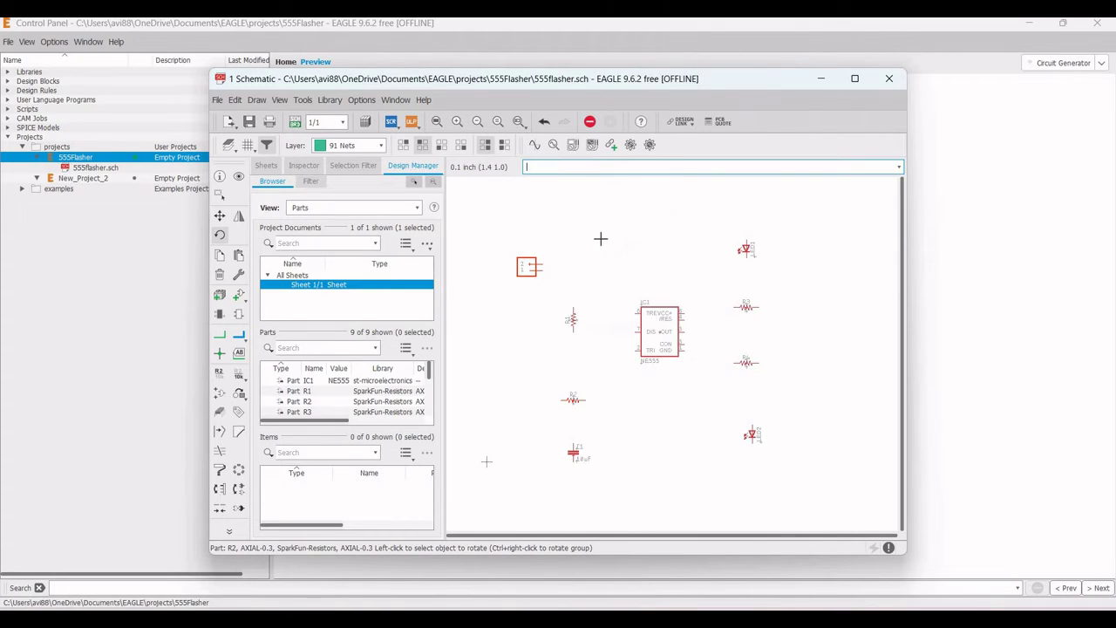
{"action": "right_click", "coordinate": [745, 305]}
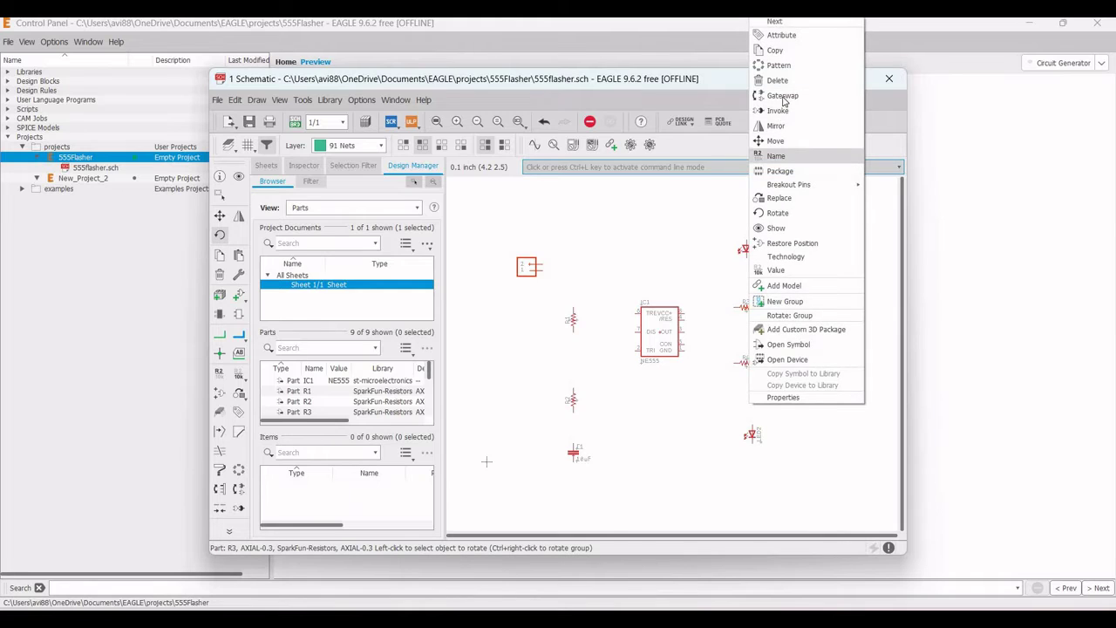
{"action": "left_click", "coordinate": [789, 216]}
{"action": "right_click", "coordinate": [746, 364]}
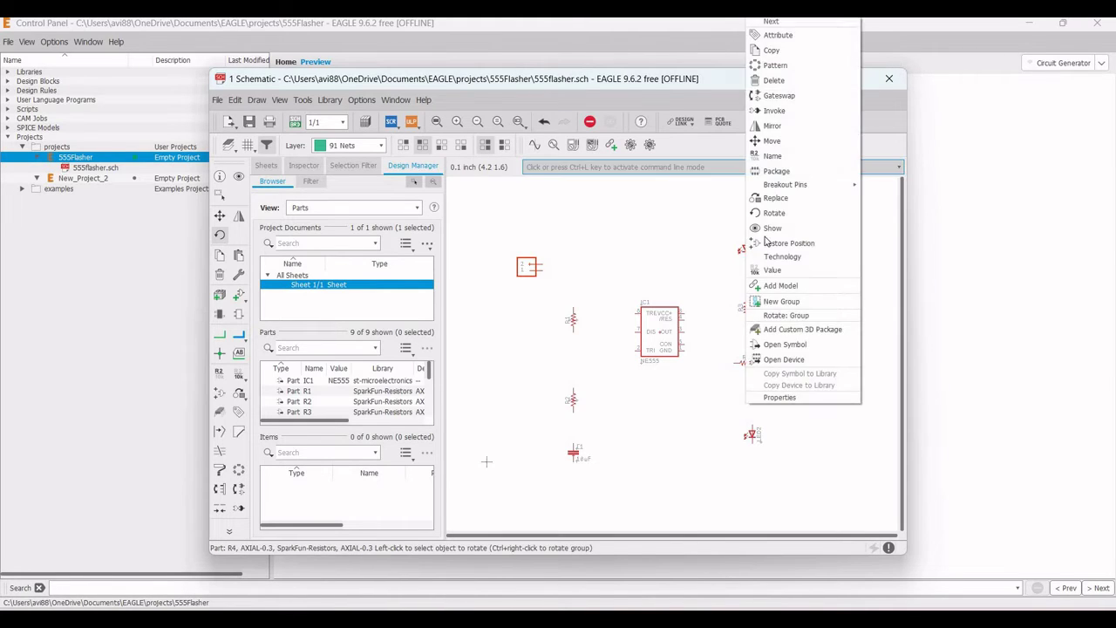
{"action": "left_click", "coordinate": [766, 213]}
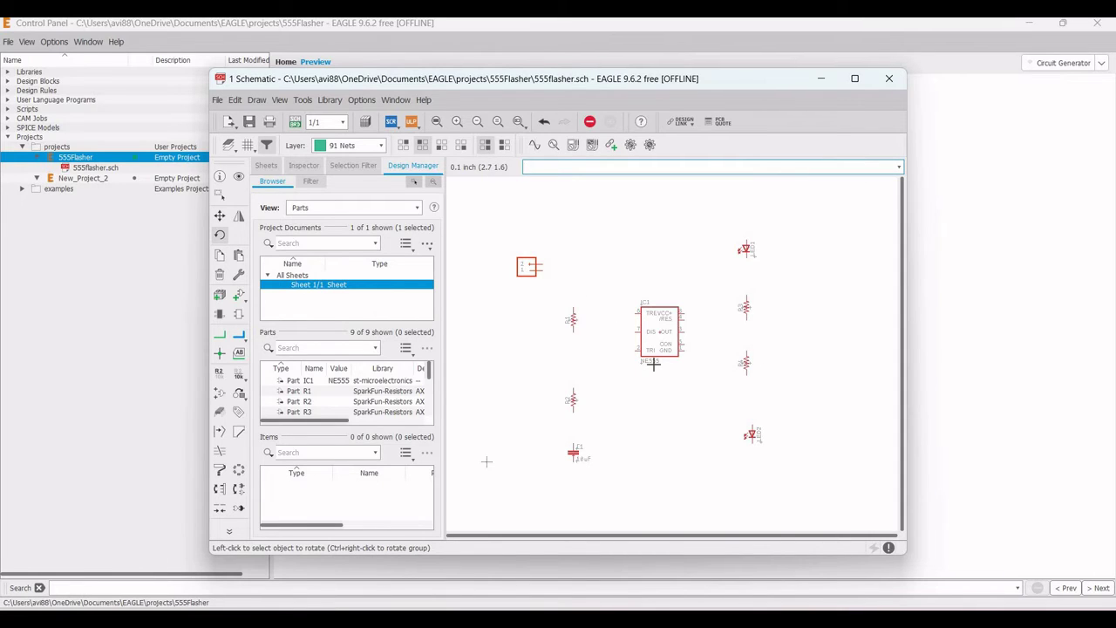
Draw a net from the terminal block's upper pin to the upper pin of LED1, stepping up right of the NE555
{"action": "left_click", "coordinate": [220, 336]}
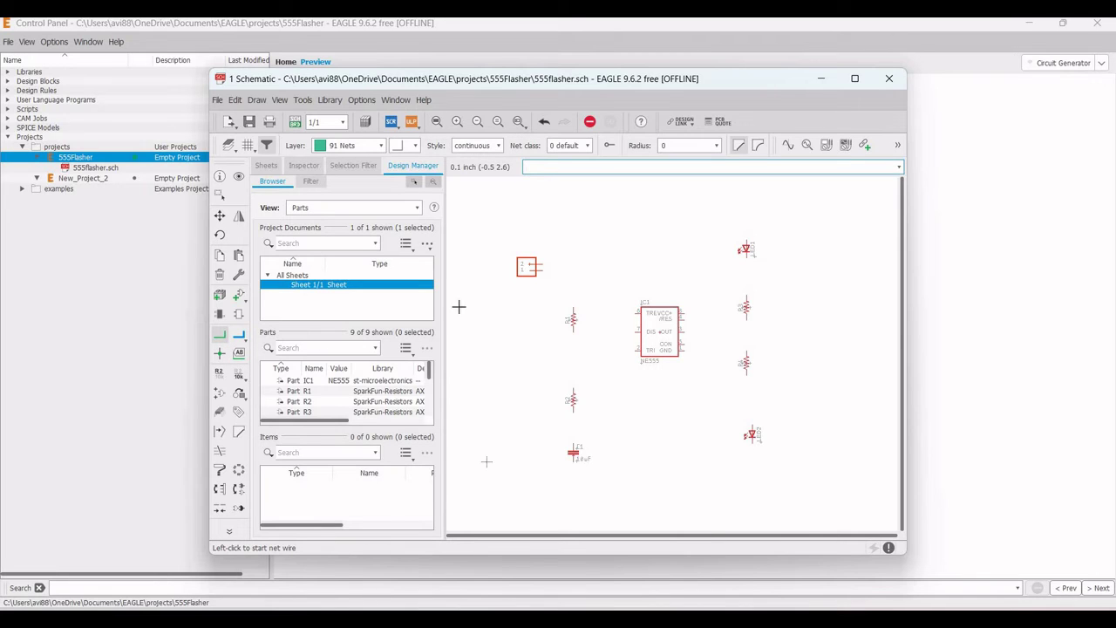
{"action": "left_click", "coordinate": [542, 264]}
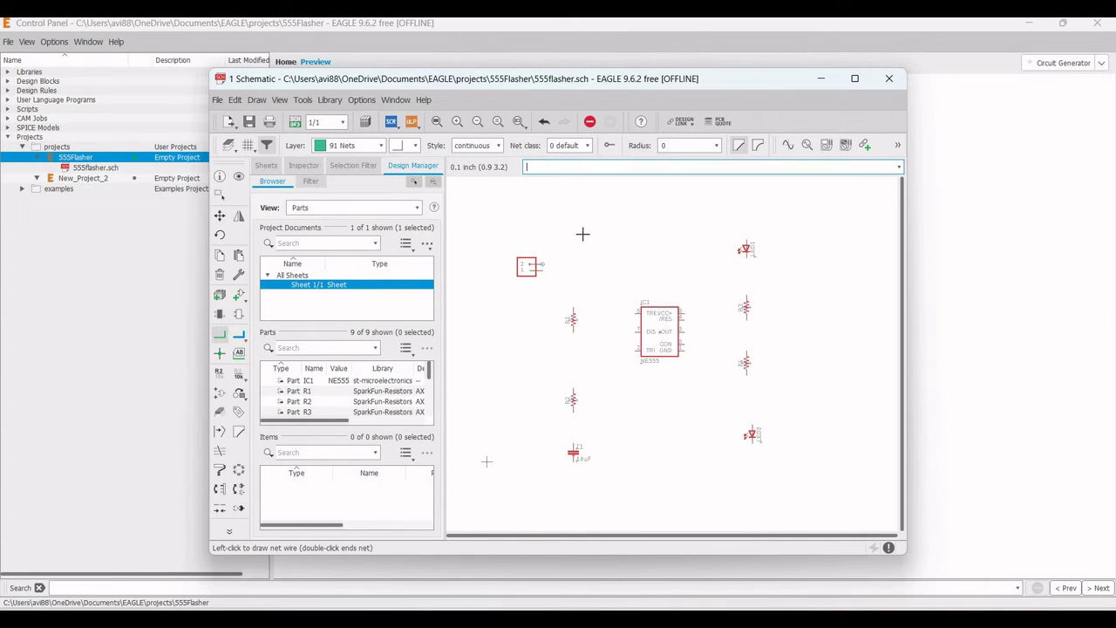
{"action": "left_click", "coordinate": [684, 234]}
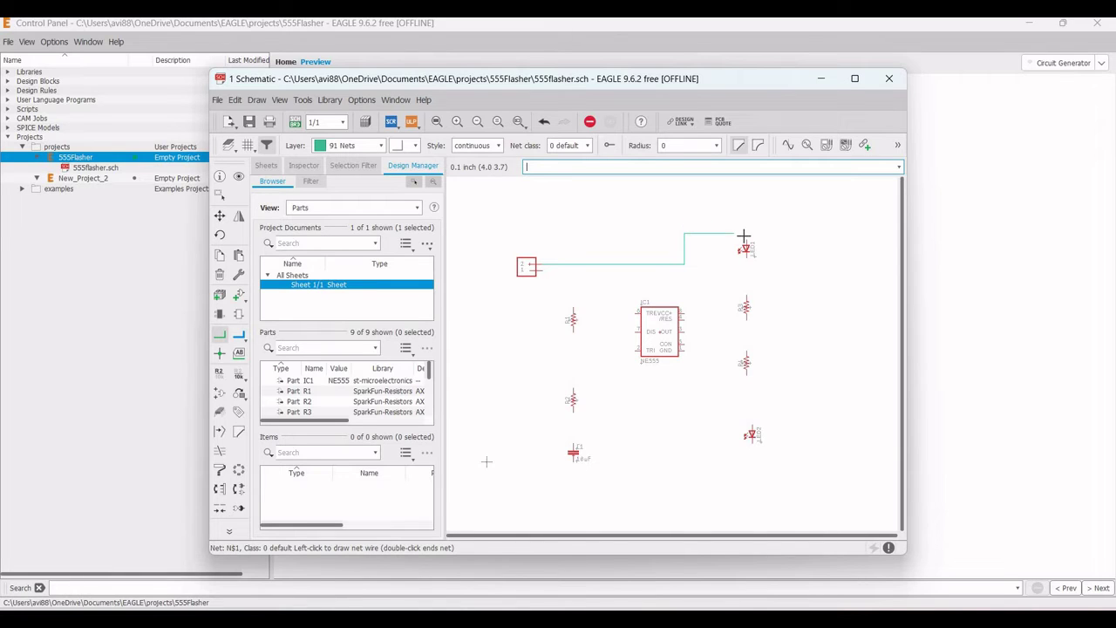
{"action": "left_click", "coordinate": [745, 235]}
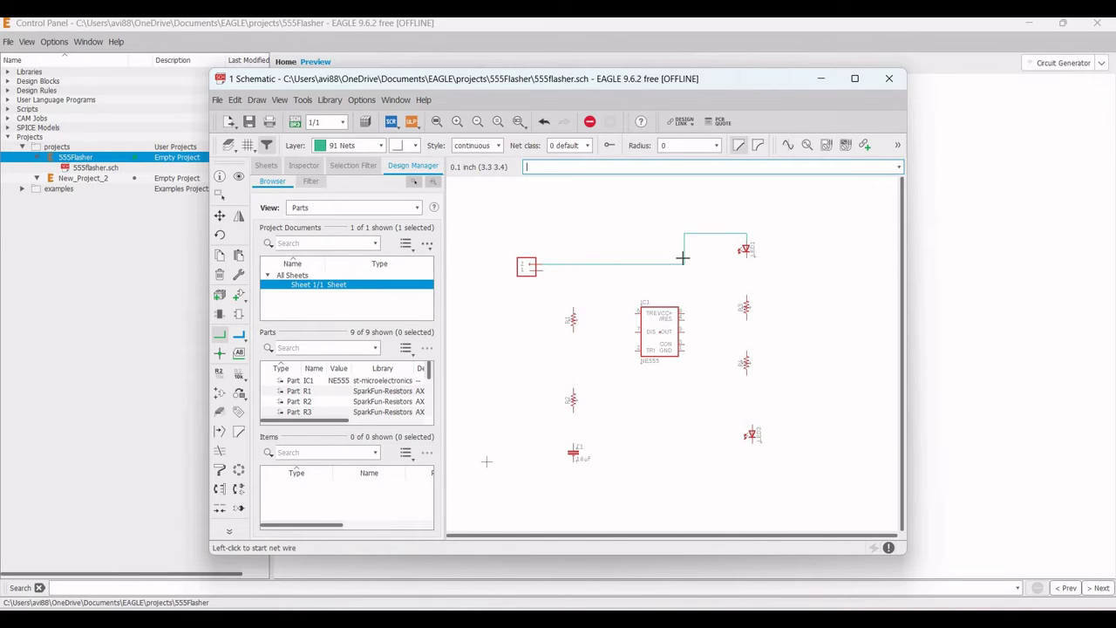
Wire R1's upper pin to the net between terminal block and LED1, and R1's lower pin to R2's upper pin
{"action": "left_click", "coordinate": [572, 307]}
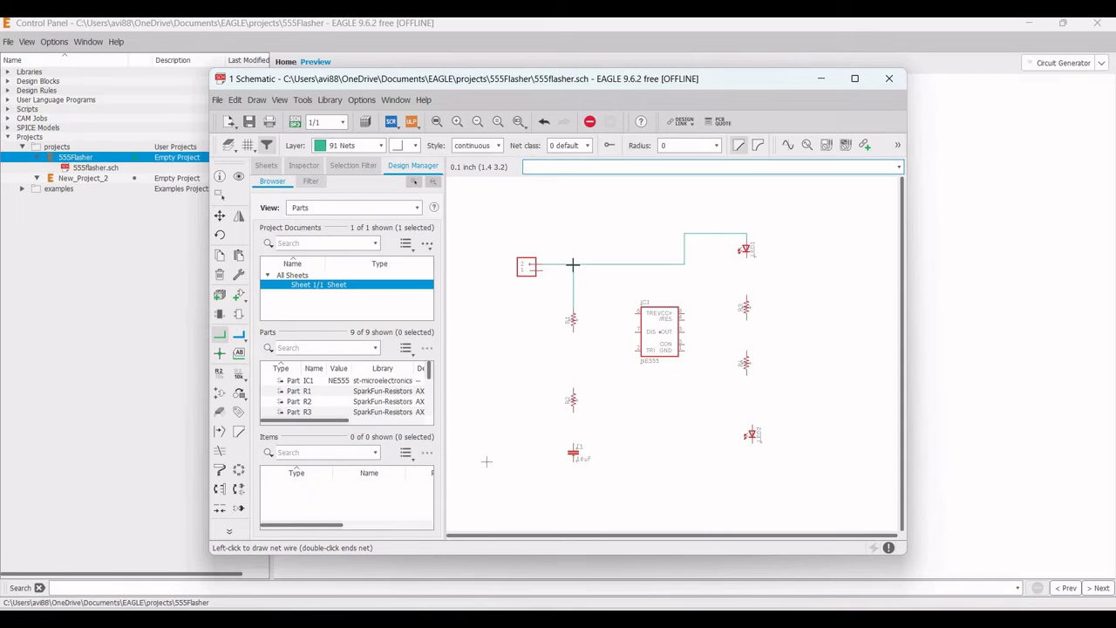
{"action": "left_click", "coordinate": [572, 264]}
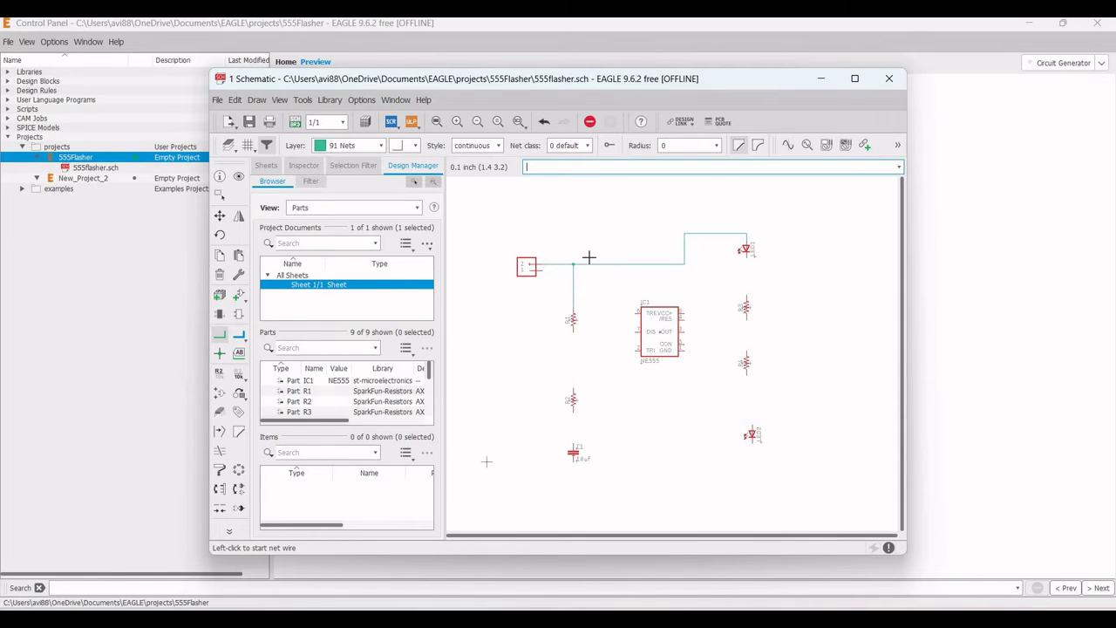
{"action": "left_click", "coordinate": [573, 331]}
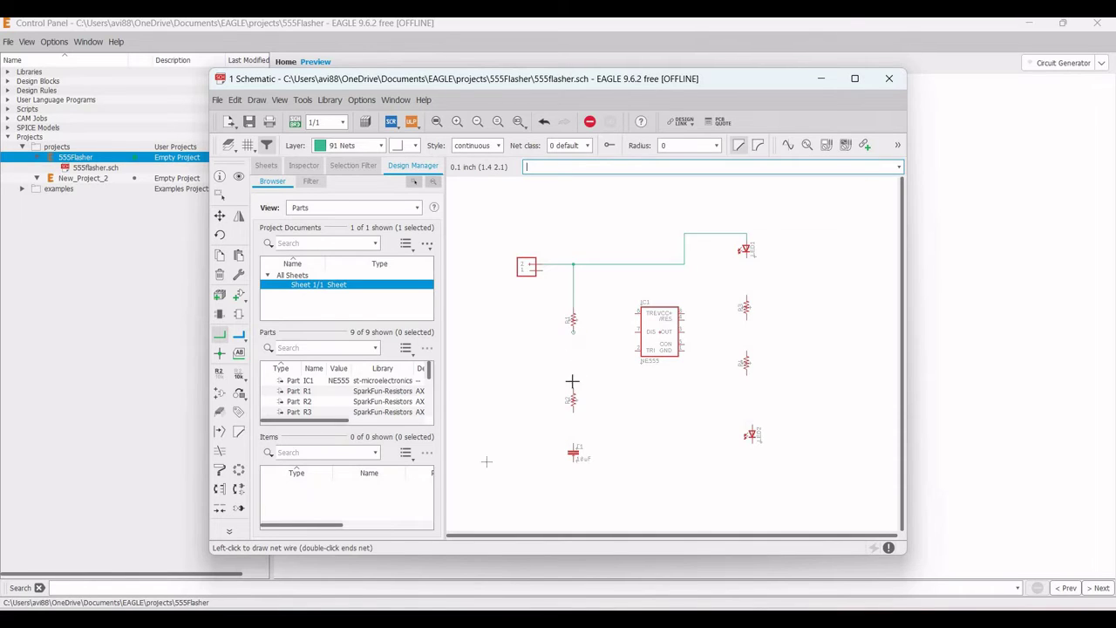
{"action": "left_click", "coordinate": [572, 386]}
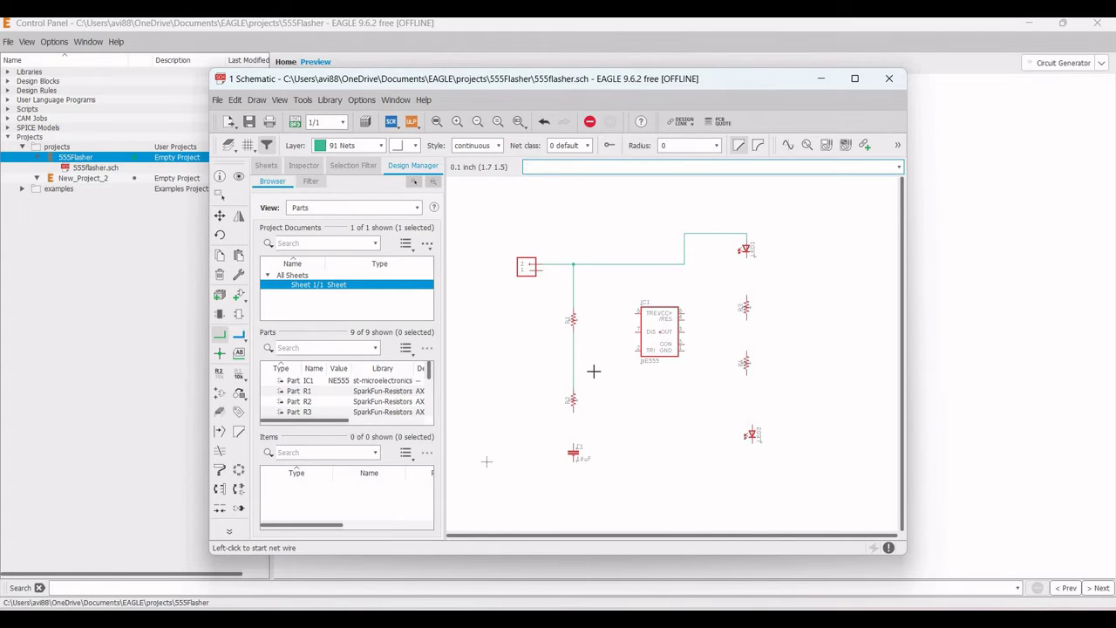
Wire the NE555's DIS pin to the net between R1 and R2, and R2's lower pin to C1's upper pin
{"action": "left_click", "coordinate": [633, 336]}
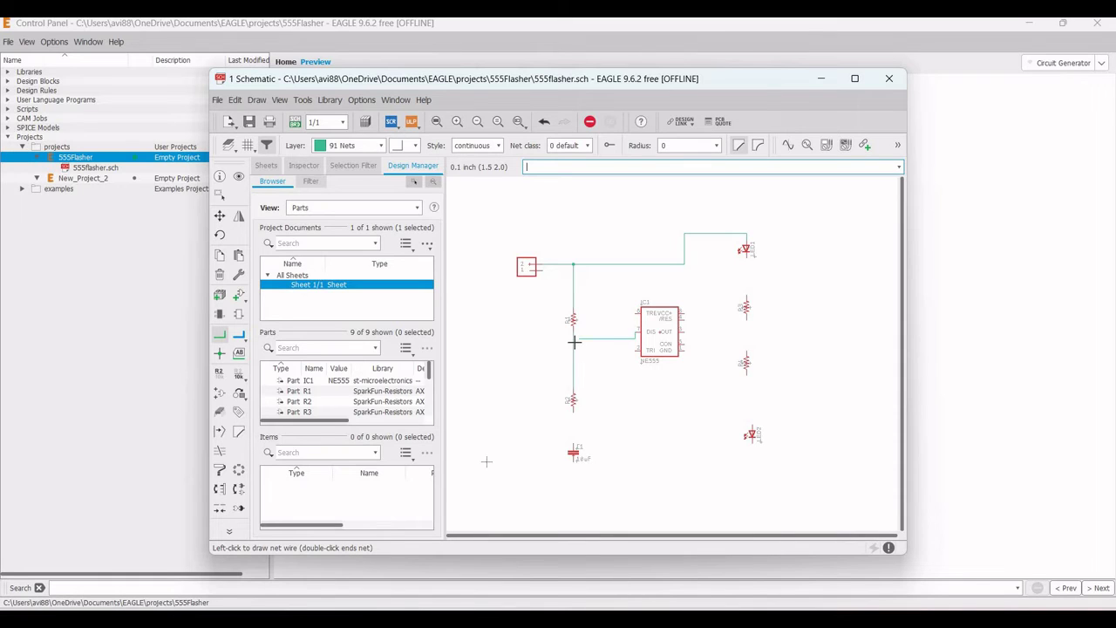
{"action": "left_click", "coordinate": [573, 344]}
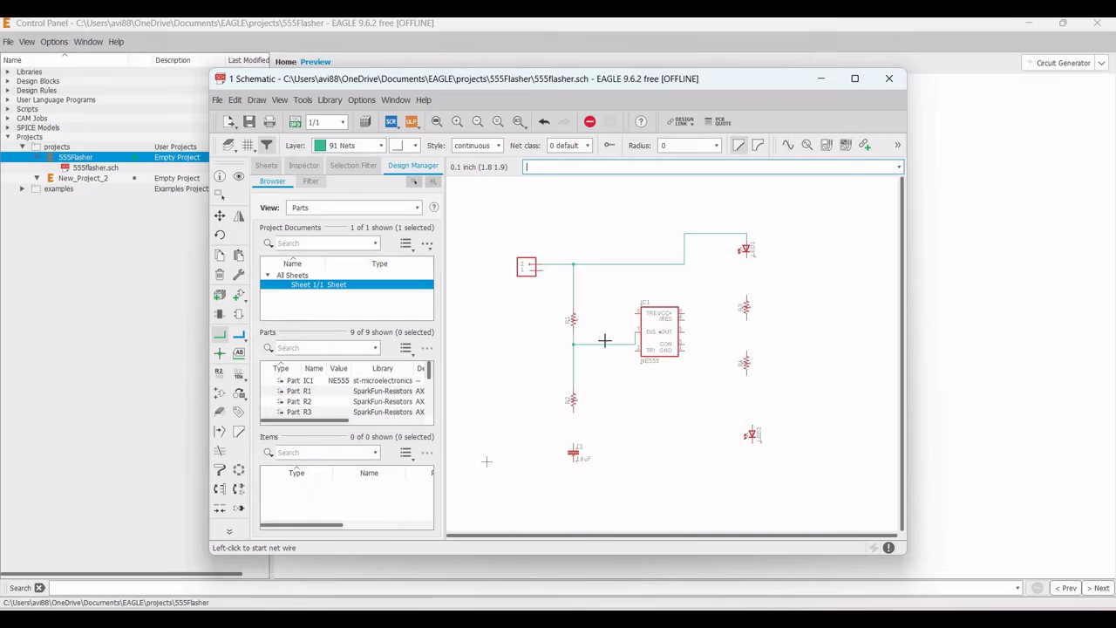
{"action": "left_click", "coordinate": [573, 408]}
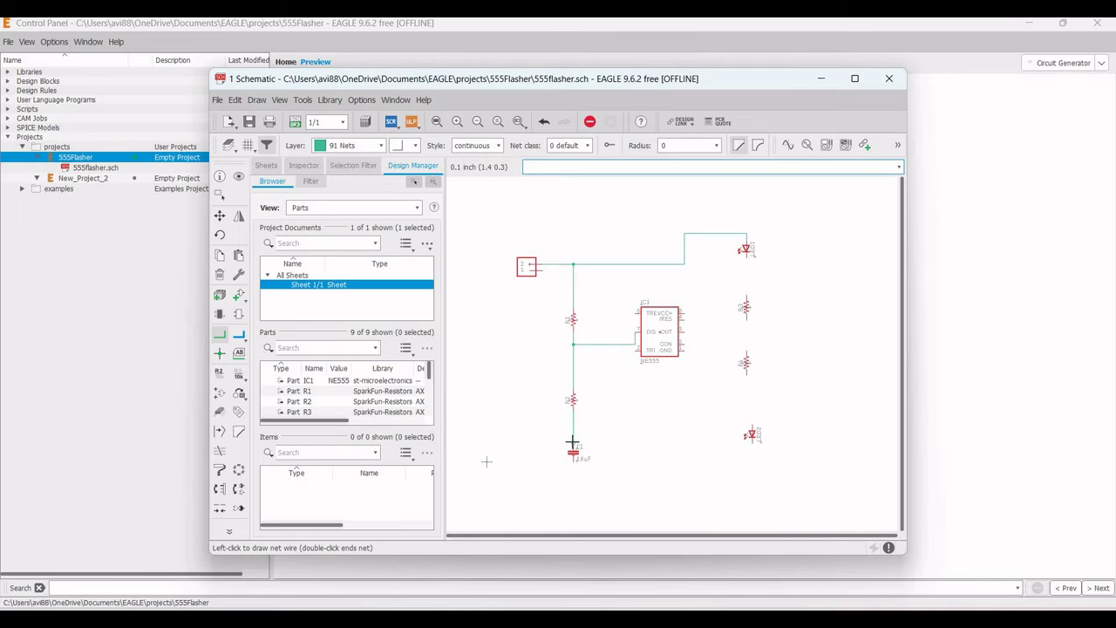
{"action": "left_click", "coordinate": [572, 443]}
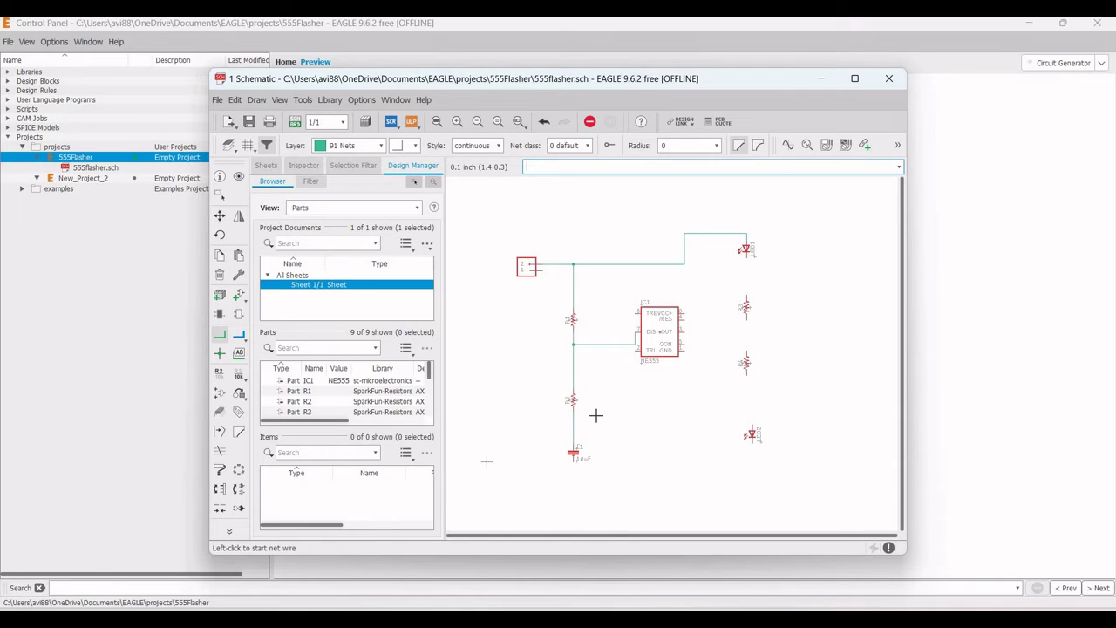
Wire the NE555's TRE pin to the net between R2 and C1, and join its TRI pin to that same net
{"action": "left_click", "coordinate": [634, 313]}
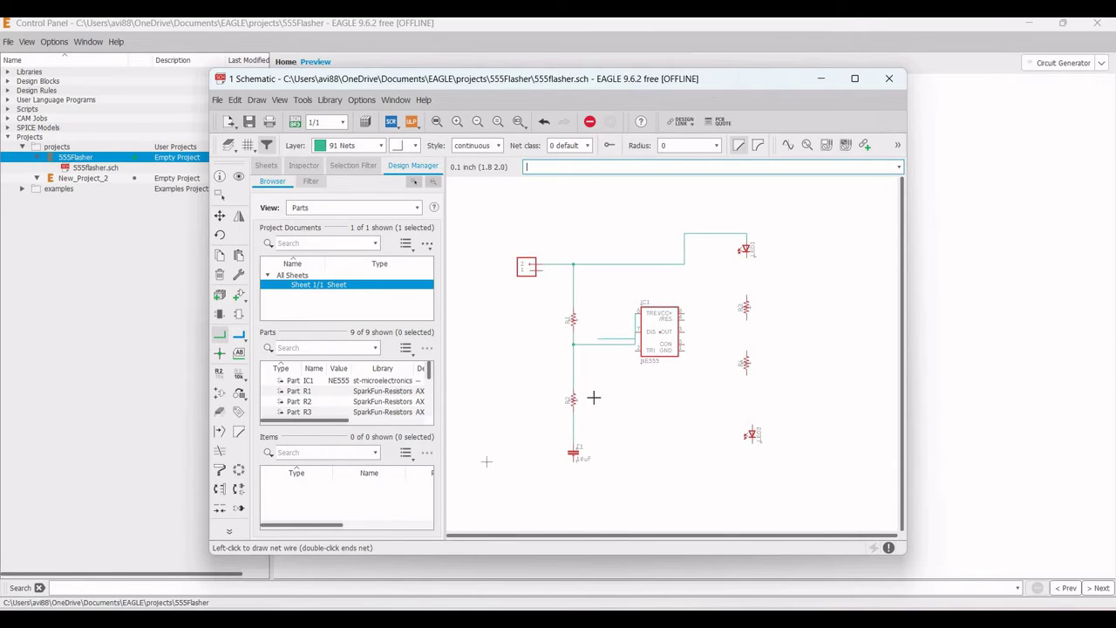
{"action": "left_click", "coordinate": [612, 316]}
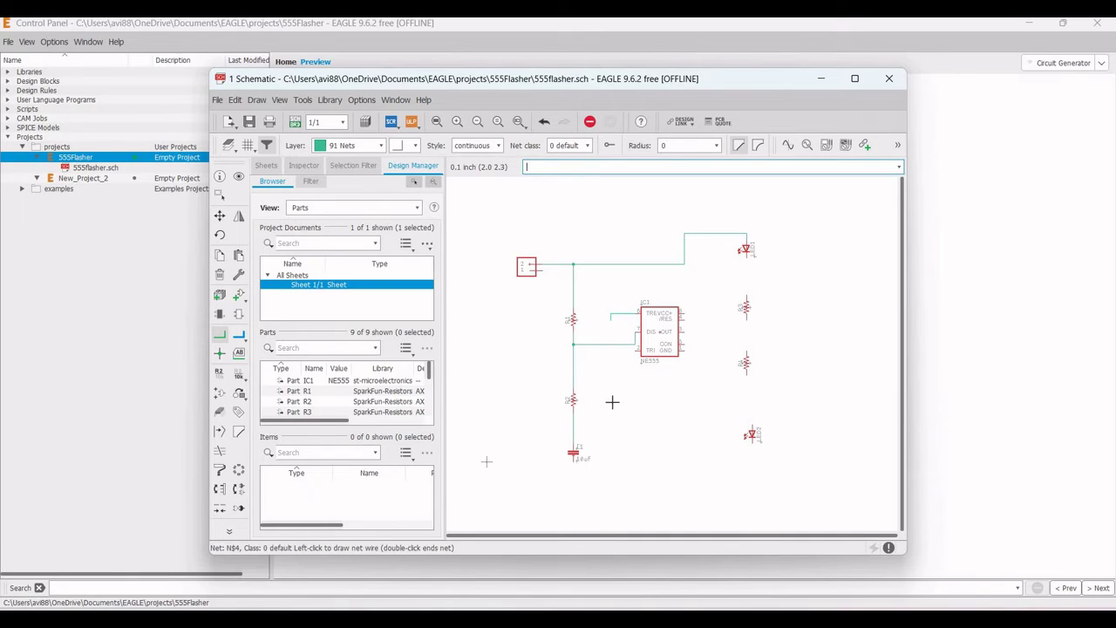
{"action": "left_click", "coordinate": [573, 430]}
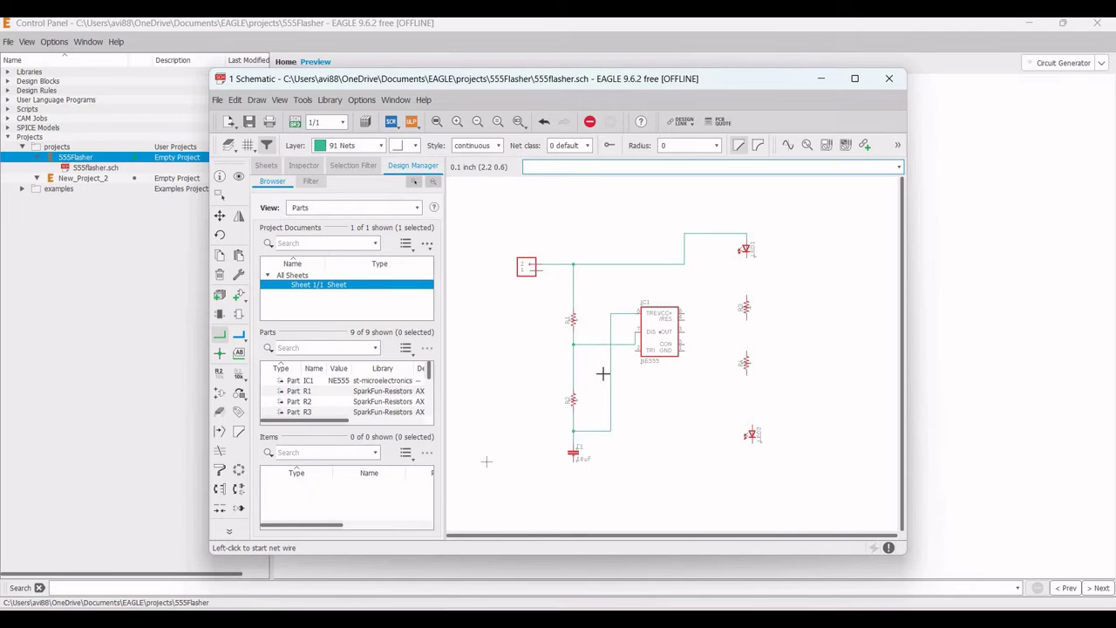
{"action": "left_click", "coordinate": [633, 352]}
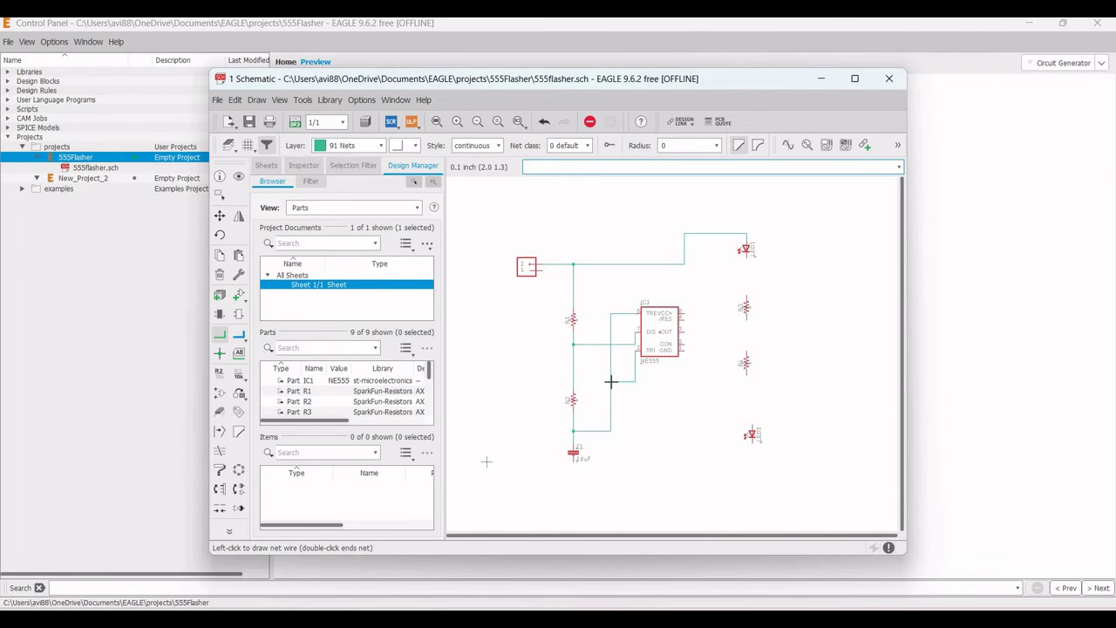
{"action": "left_click", "coordinate": [611, 381]}
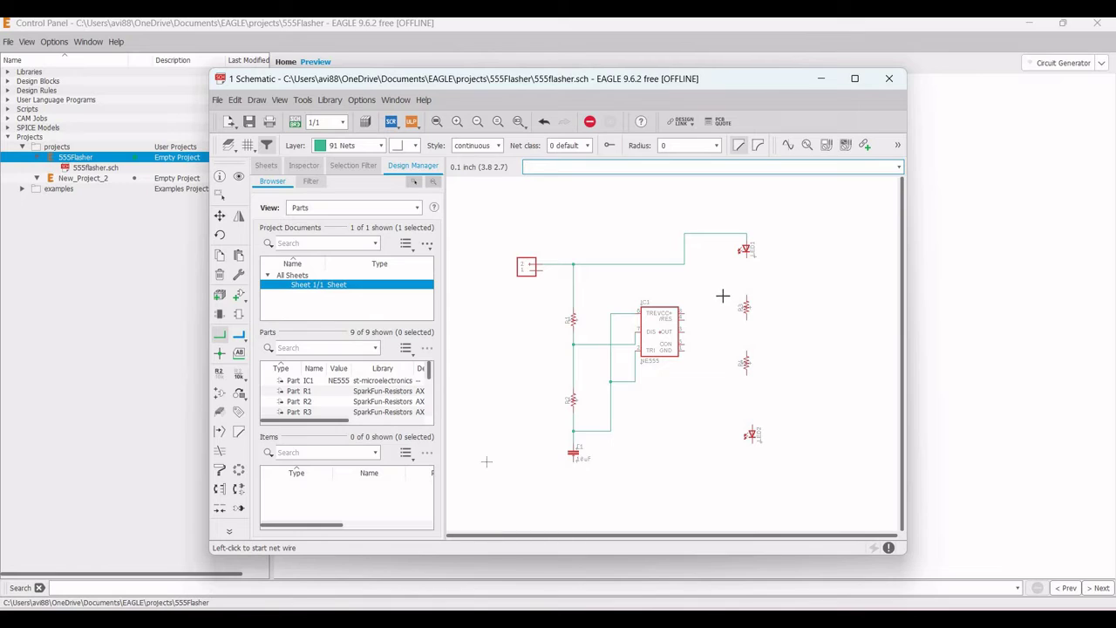
Wire LED1, the two resistors beneath it and LED2 in series from top to bottom
{"action": "left_click", "coordinate": [745, 255]}
{"action": "left_click", "coordinate": [746, 301]}
{"action": "left_click", "coordinate": [747, 319]}
{"action": "left_click", "coordinate": [745, 354]}
{"action": "left_click", "coordinate": [746, 378]}
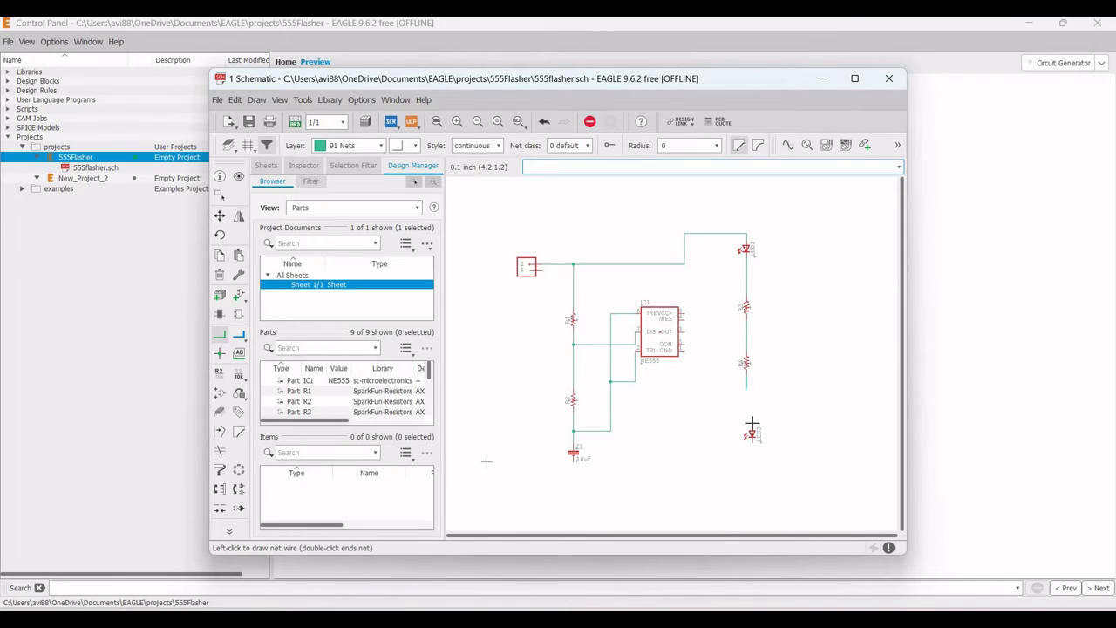
{"action": "left_click", "coordinate": [750, 425]}
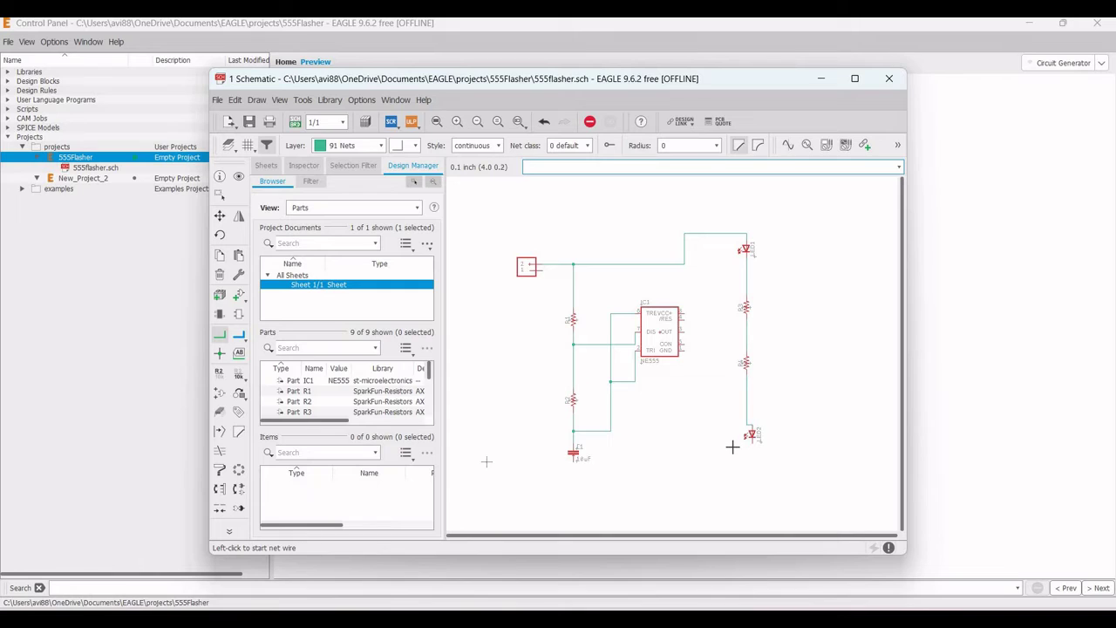
Wire the terminal block's lower pin, LED2's lower pin and the NE555's GND pin to C1's lower pin as a common net
{"action": "left_click", "coordinate": [542, 271]}
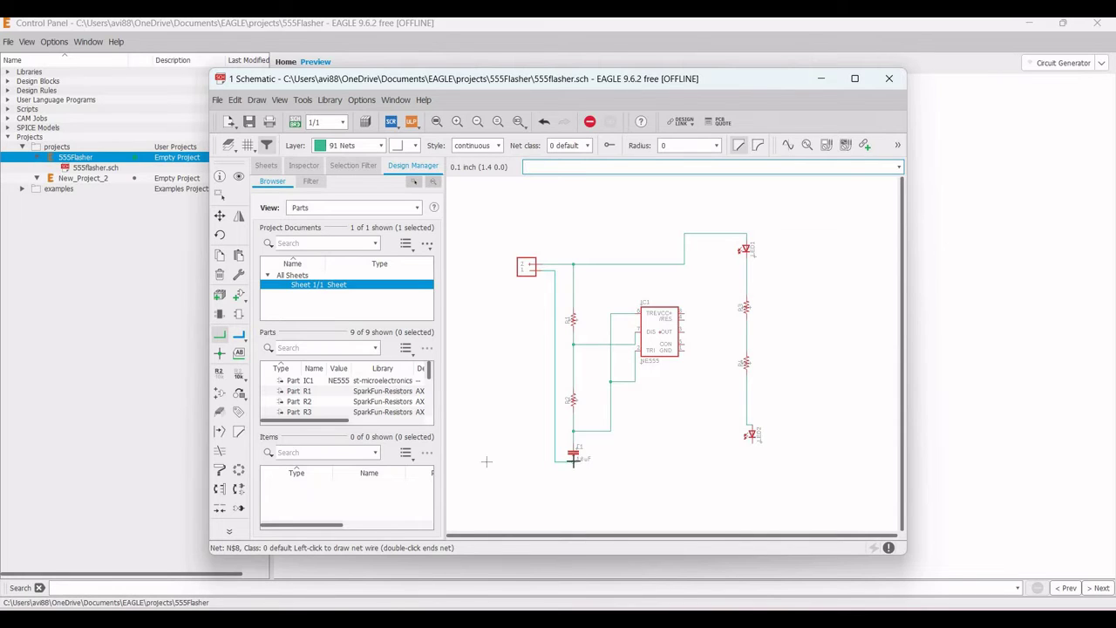
{"action": "left_click", "coordinate": [573, 460]}
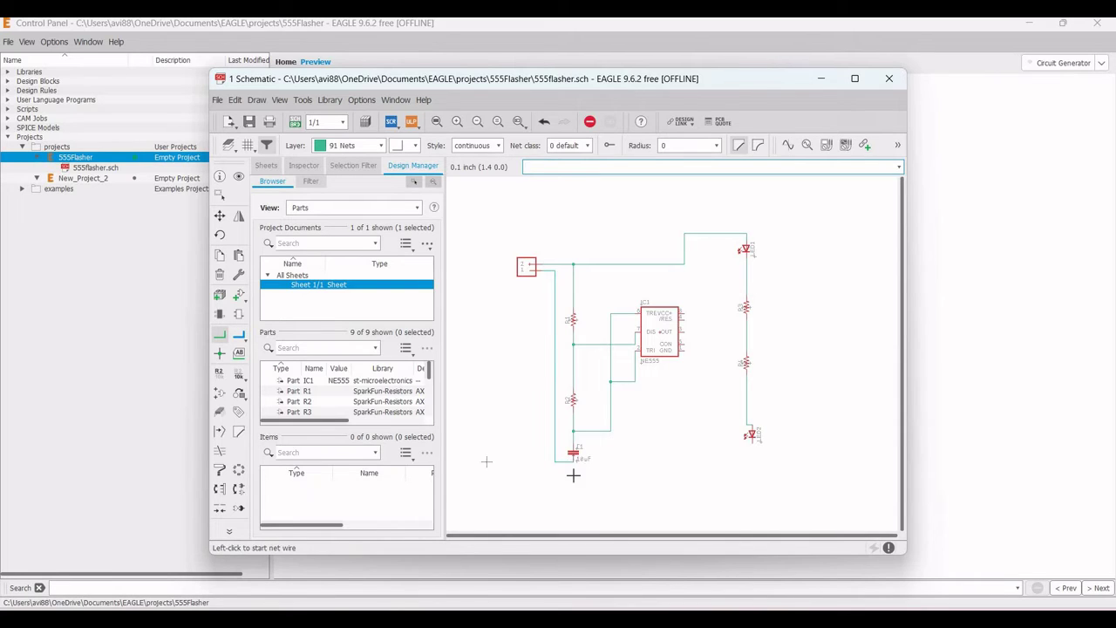
{"action": "left_click", "coordinate": [743, 455]}
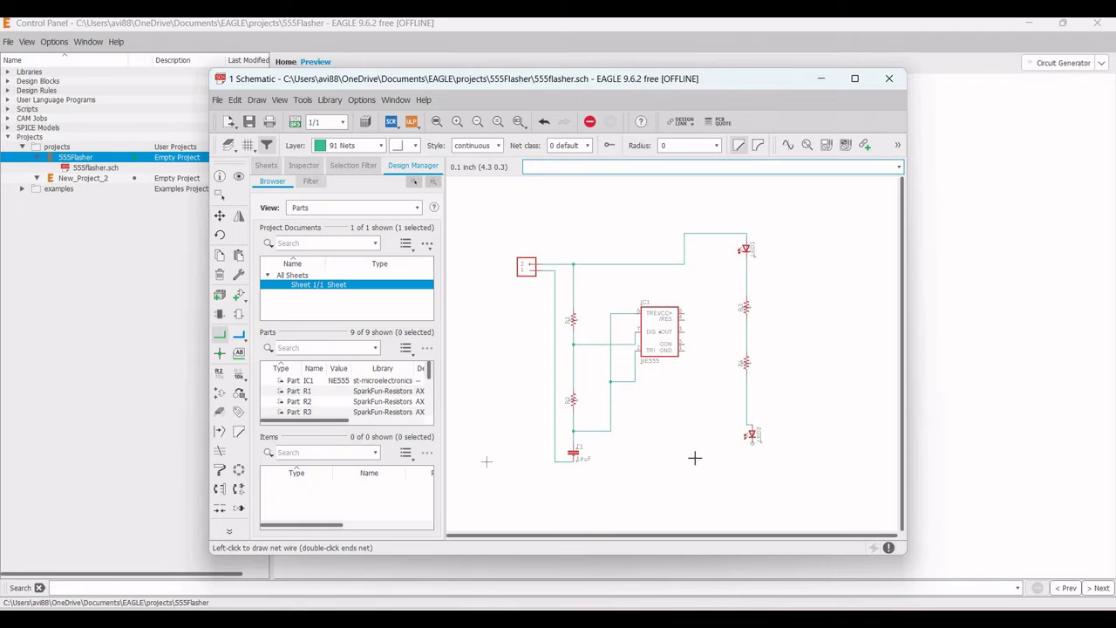
{"action": "left_click", "coordinate": [573, 461]}
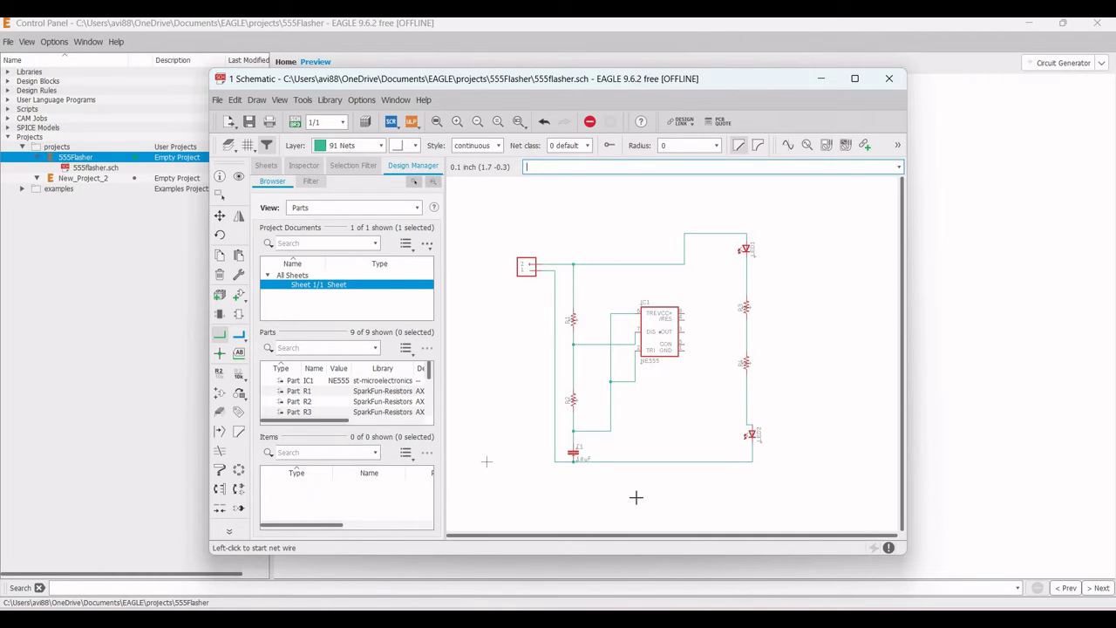
{"action": "left_click", "coordinate": [689, 363]}
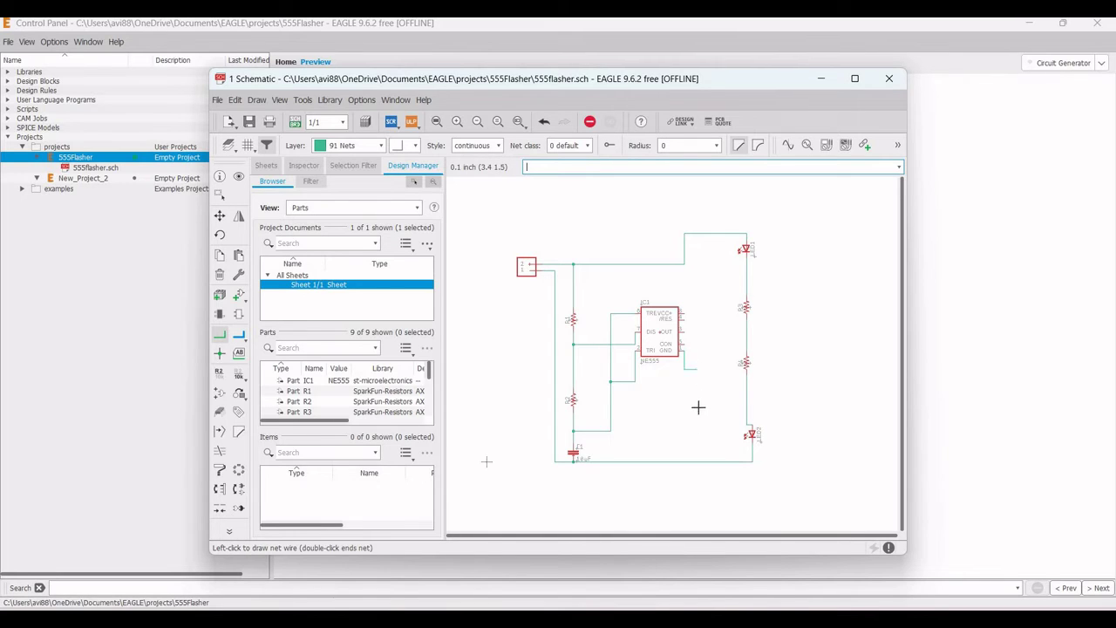
{"action": "left_click", "coordinate": [684, 460]}
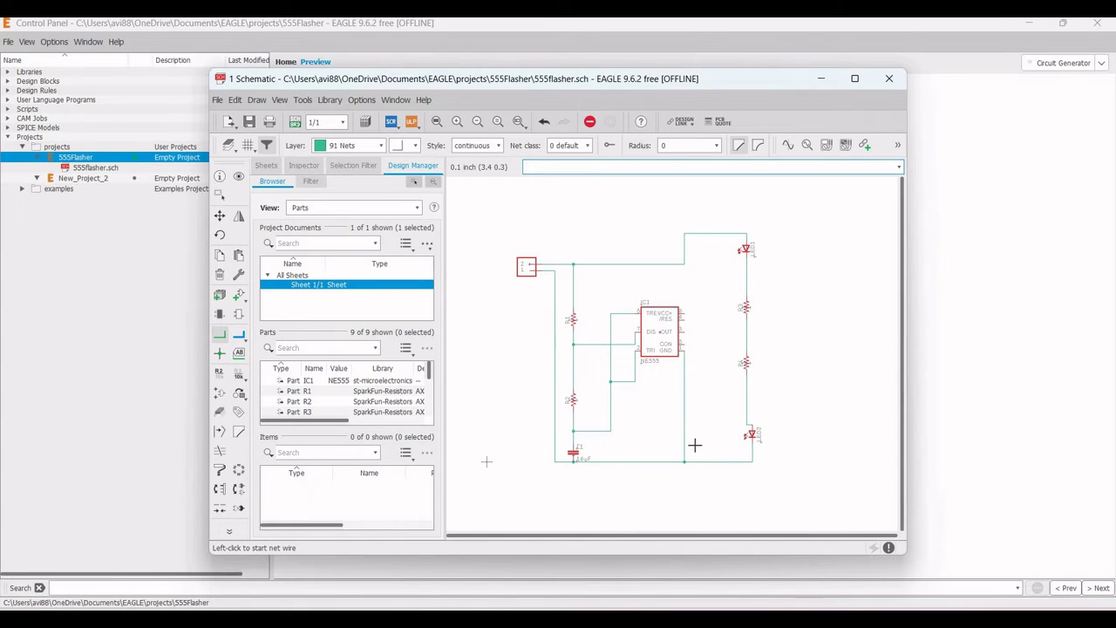
Open the part library for adding components and search it for capacitor
{"action": "left_click", "coordinate": [239, 297]}
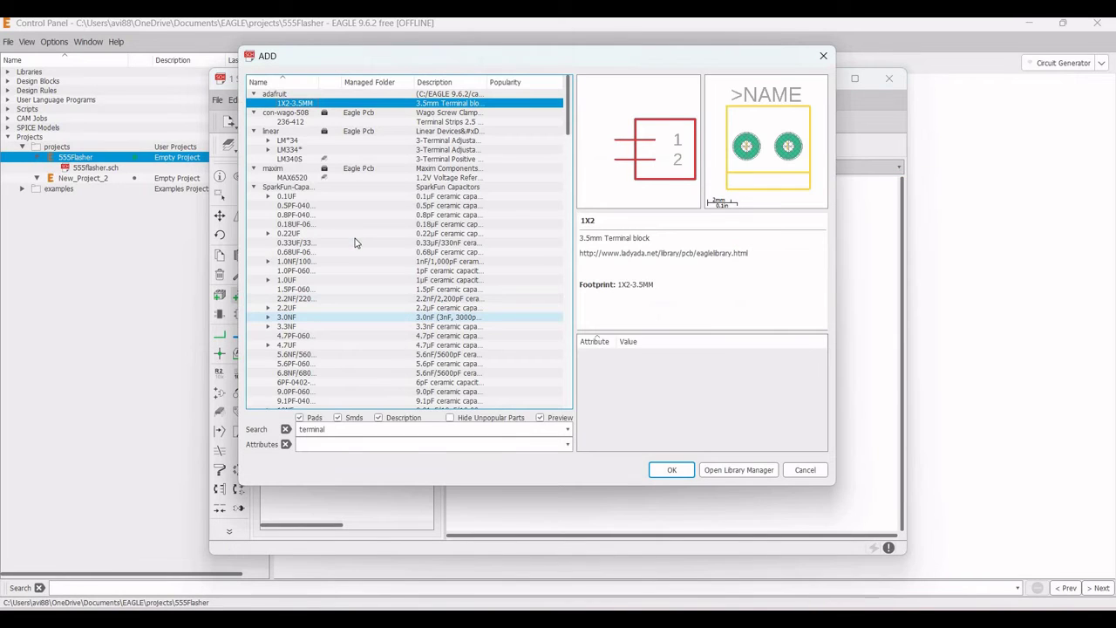
{"action": "left_click_drag", "start_coordinate": [326, 429], "coordinate": [286, 432]}
{"action": "type", "text": "d"}
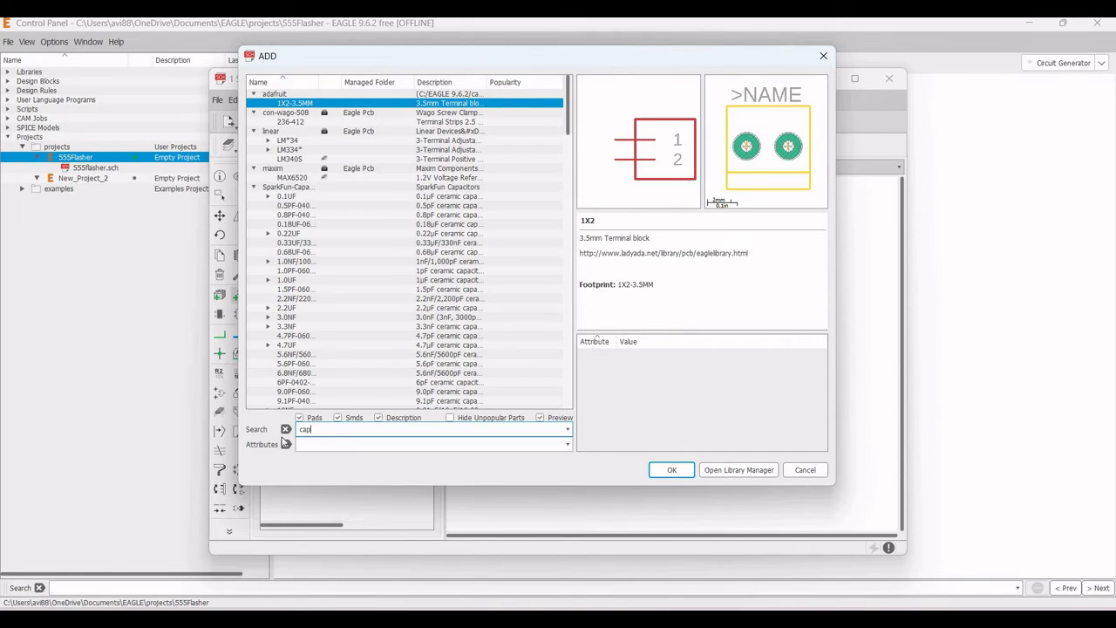
{"action": "type", "text": "apacitor"}
{"action": "key", "text": "Return"}
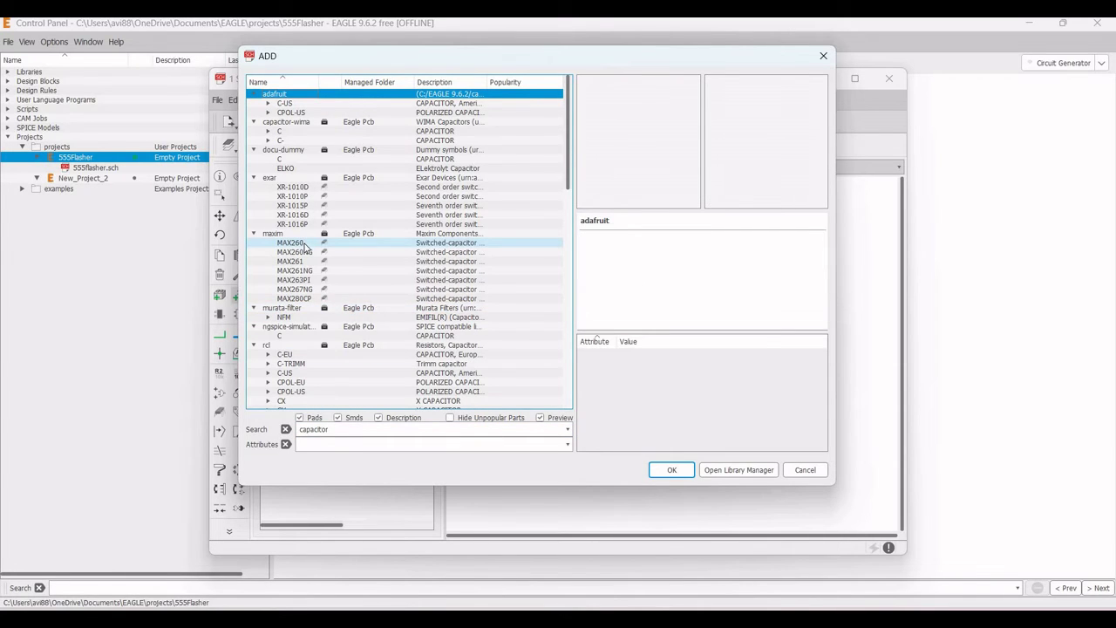
Add the 10NF capacitor with the 0402-TIGHT footprint from the SparkFun capacitors, placing it between the NE555's GND net and LED2
{"action": "scroll", "coordinate": [305, 249], "scroll_direction": "down", "scroll_amount": 5}
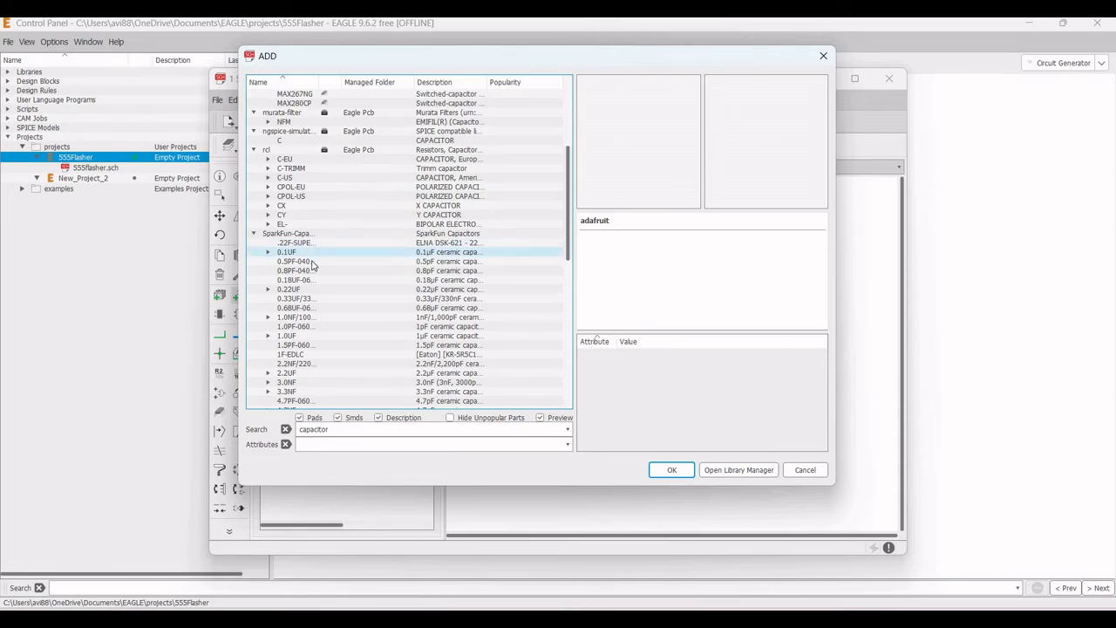
{"action": "scroll", "coordinate": [309, 260], "scroll_direction": "down", "scroll_amount": 6}
{"action": "scroll", "coordinate": [312, 265], "scroll_direction": "down", "scroll_amount": 1}
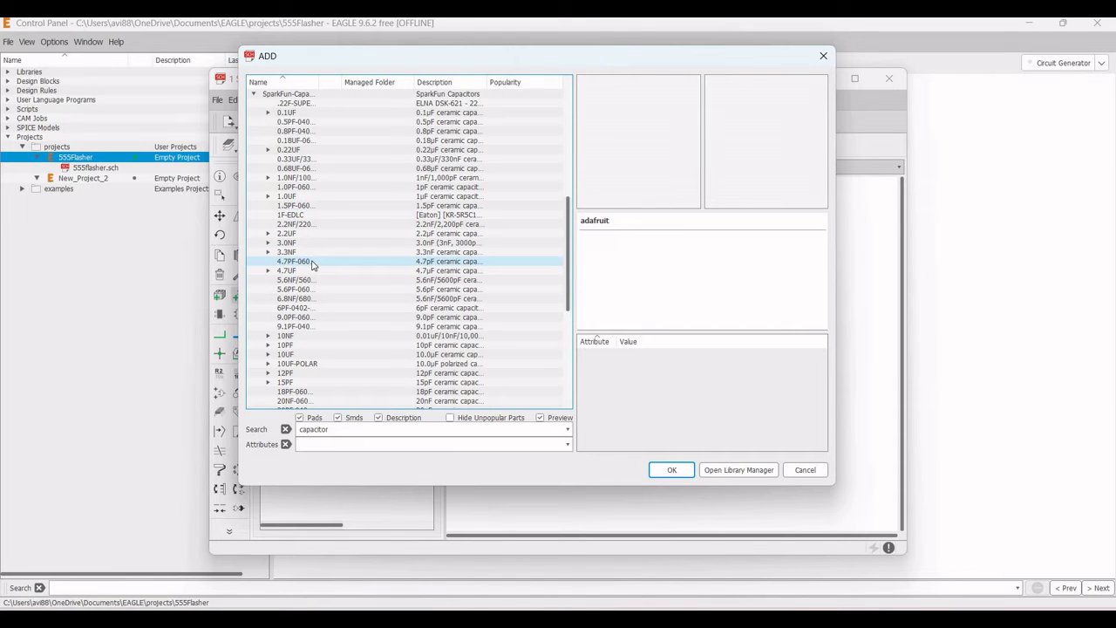
{"action": "scroll", "coordinate": [312, 265], "scroll_direction": "down", "scroll_amount": 3}
{"action": "scroll", "coordinate": [312, 266], "scroll_direction": "down", "scroll_amount": 7}
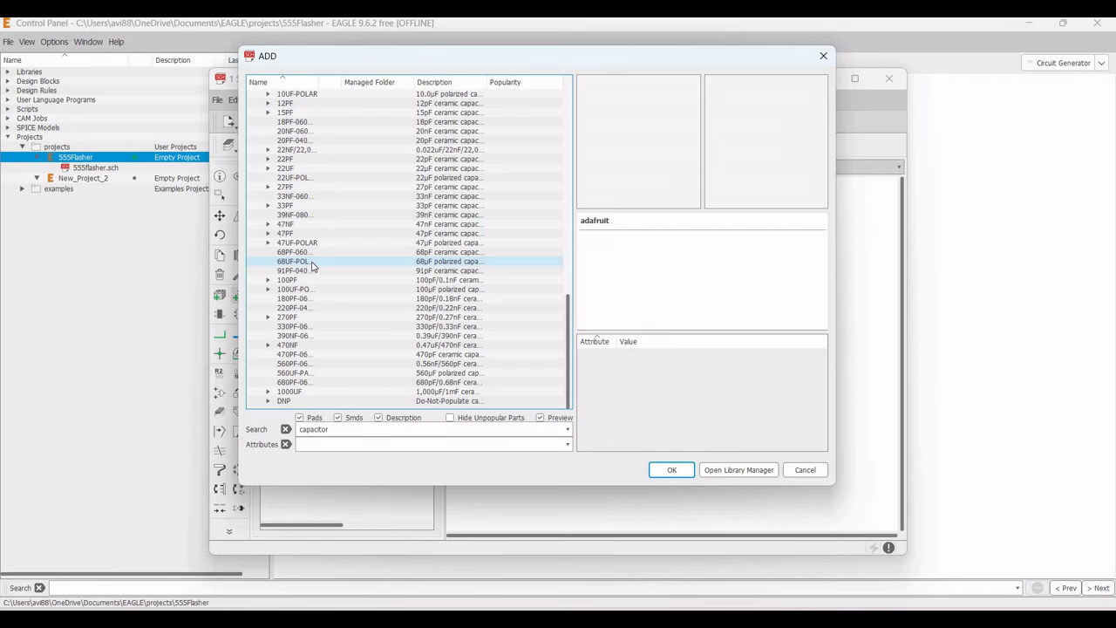
{"action": "scroll", "coordinate": [312, 266], "scroll_direction": "up", "scroll_amount": 5}
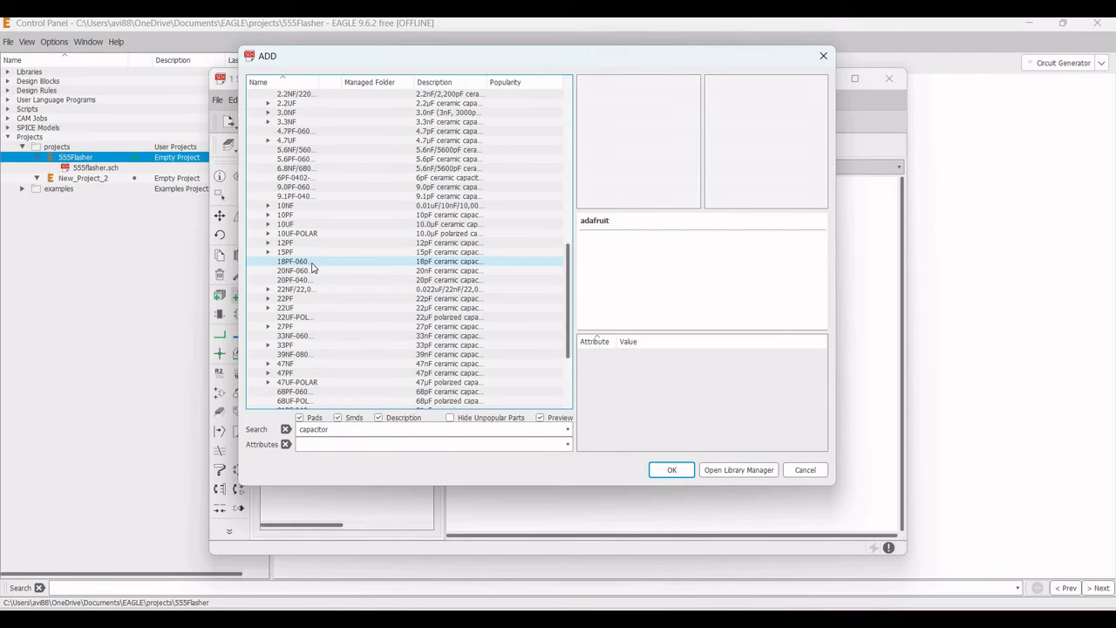
{"action": "scroll", "coordinate": [307, 349], "scroll_direction": "up", "scroll_amount": 6}
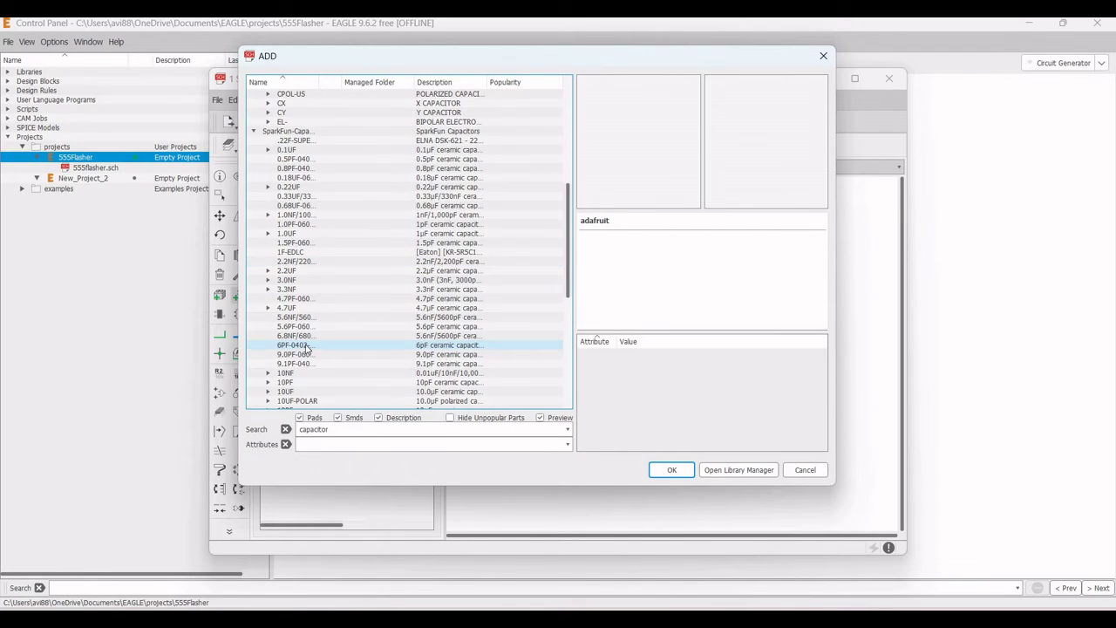
{"action": "left_click", "coordinate": [269, 377]}
{"action": "scroll", "coordinate": [310, 327], "scroll_direction": "down", "scroll_amount": 2}
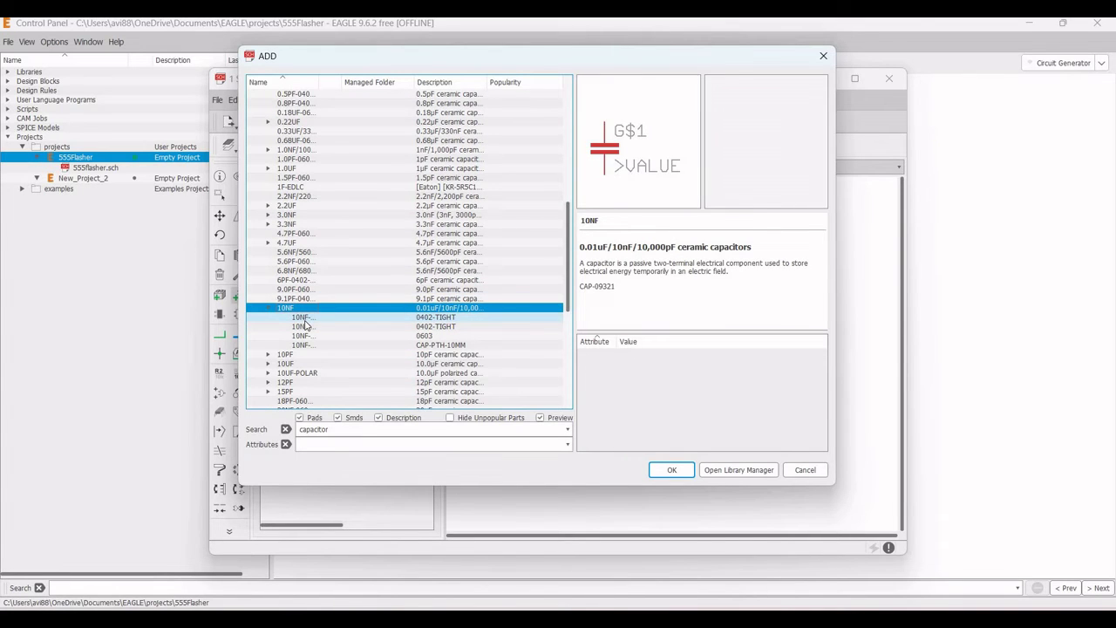
{"action": "left_click", "coordinate": [303, 319]}
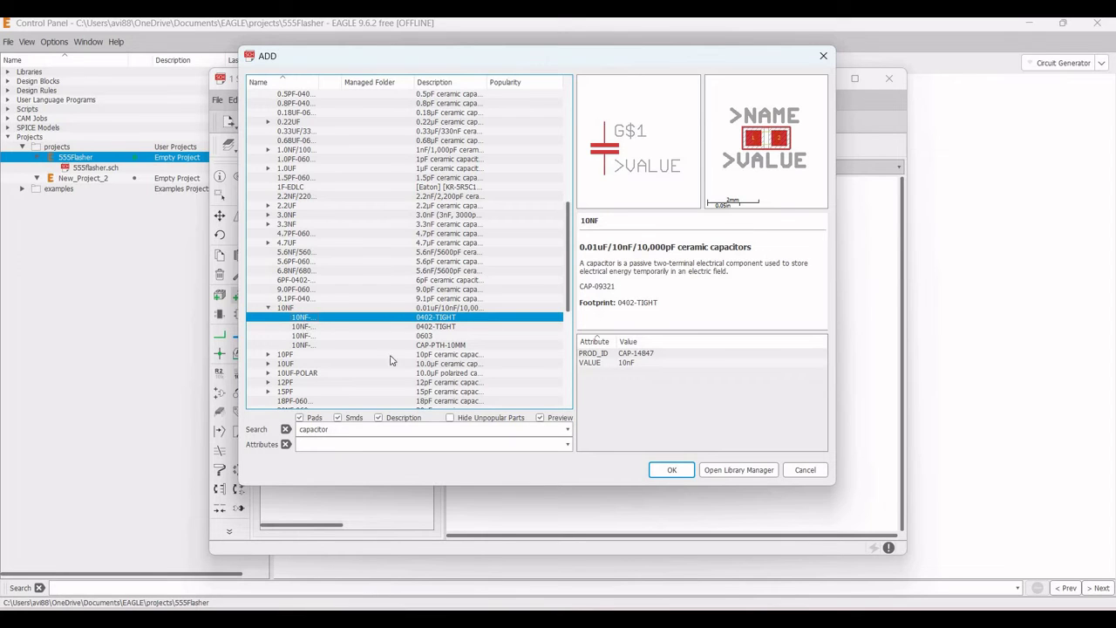
{"action": "left_click", "coordinate": [654, 469]}
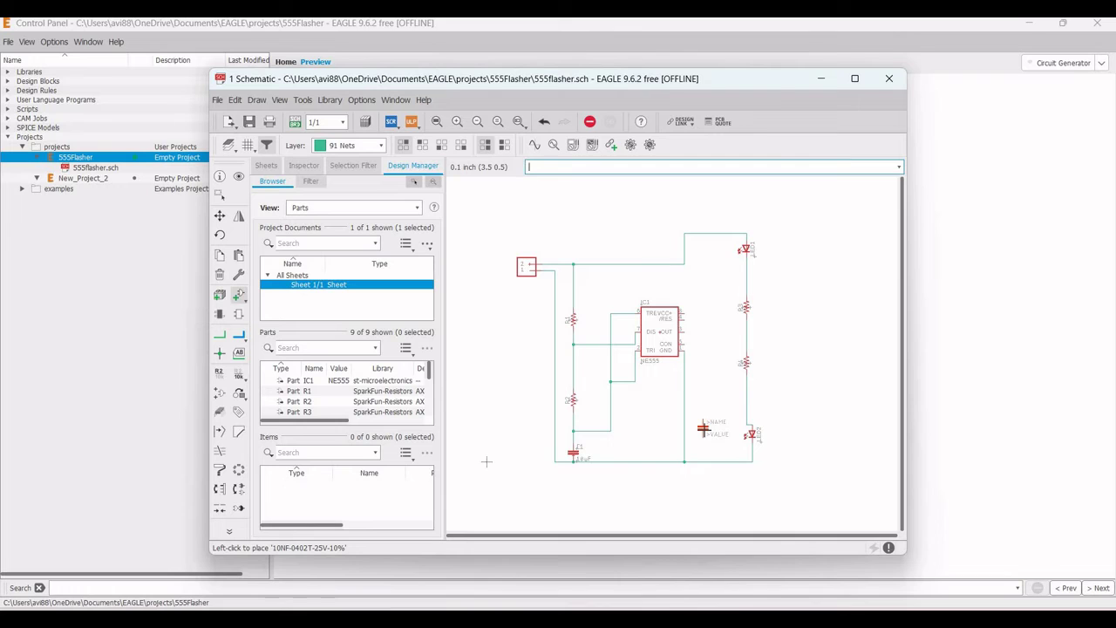
{"action": "left_click", "coordinate": [709, 428]}
{"action": "key", "text": "Escape"}
{"action": "key", "text": "Escape"}
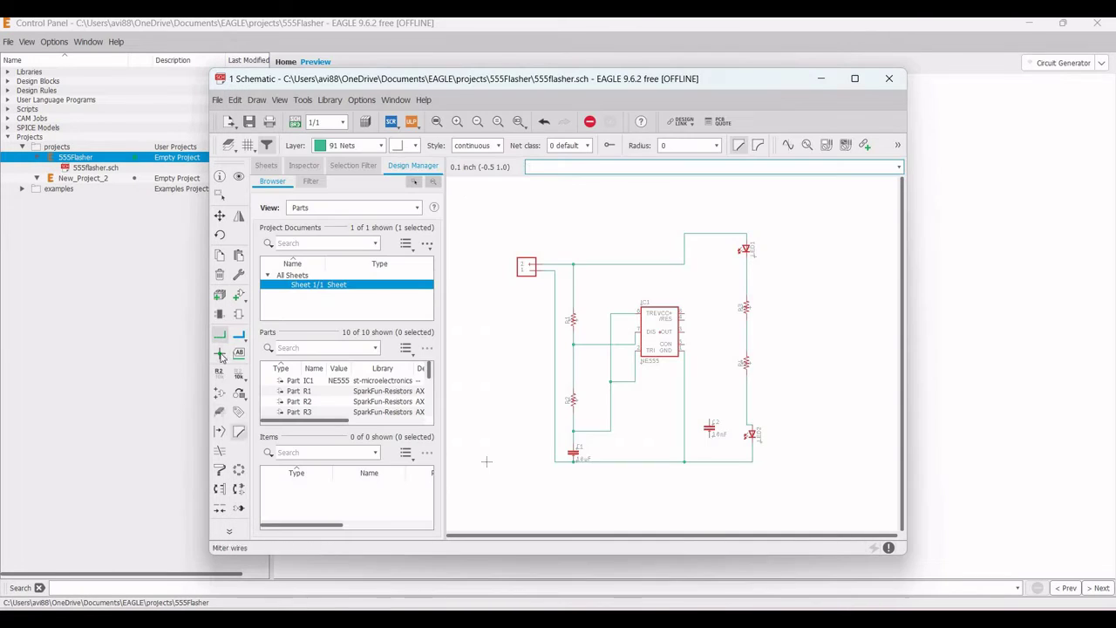
Wire C2's upper pin to the NE555's CON pin and C2's lower pin to the common net along the bottom of the circuit
{"action": "left_click", "coordinate": [220, 335]}
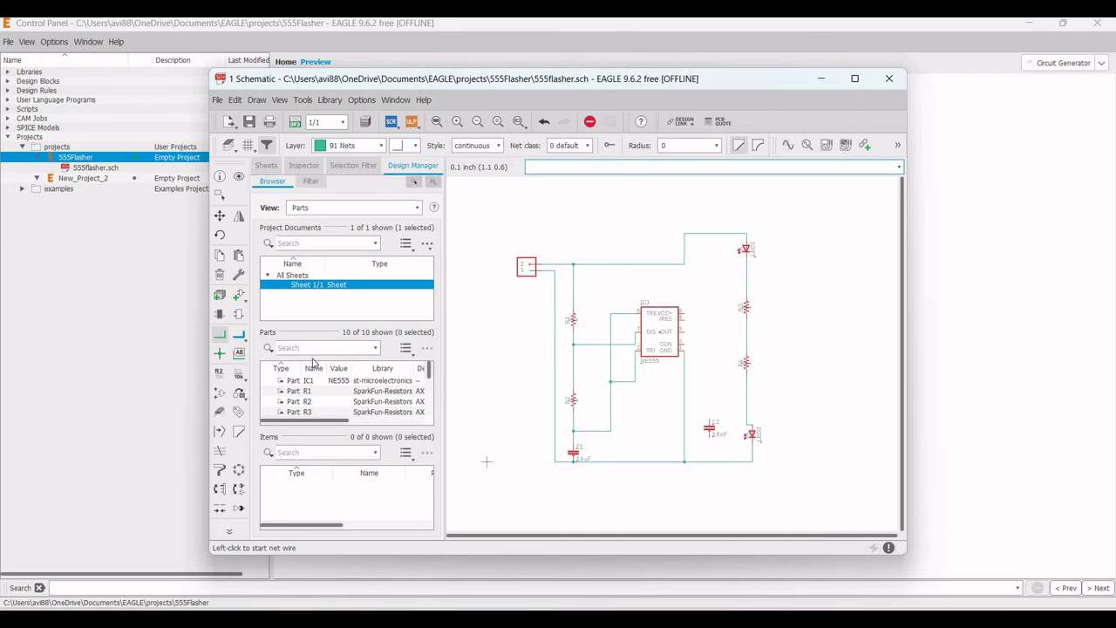
{"action": "left_click", "coordinate": [710, 420]}
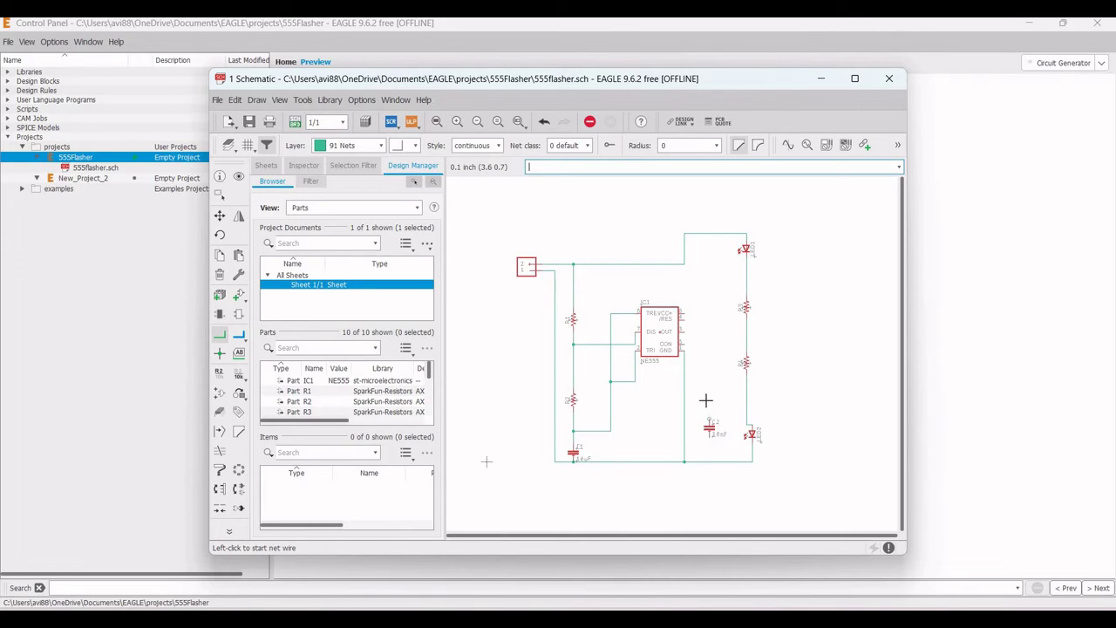
{"action": "left_click", "coordinate": [686, 345]}
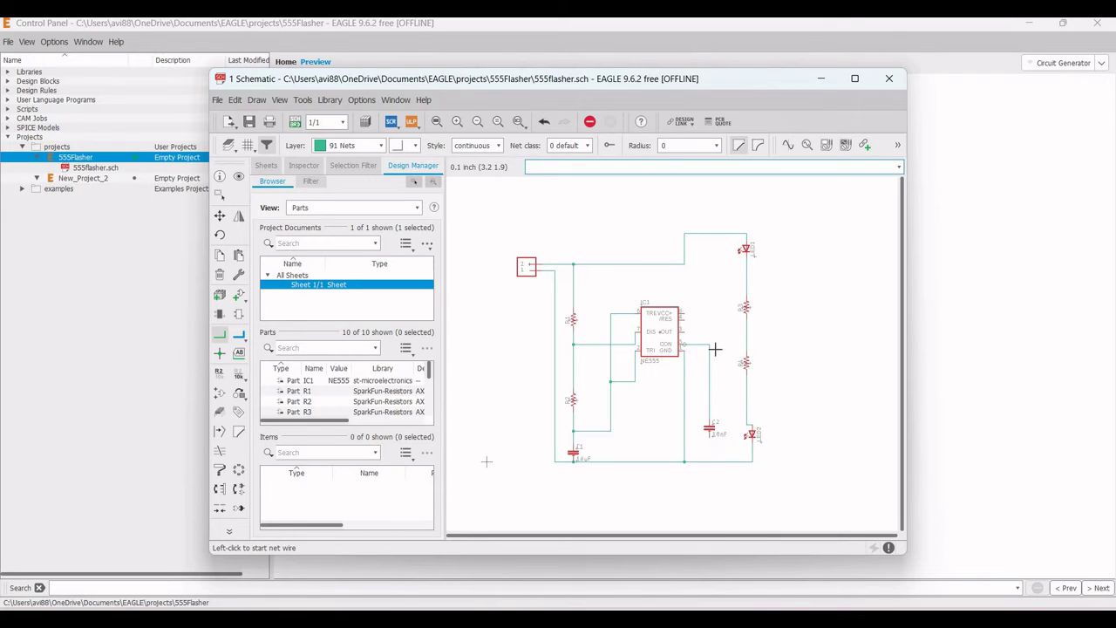
{"action": "left_click", "coordinate": [709, 445]}
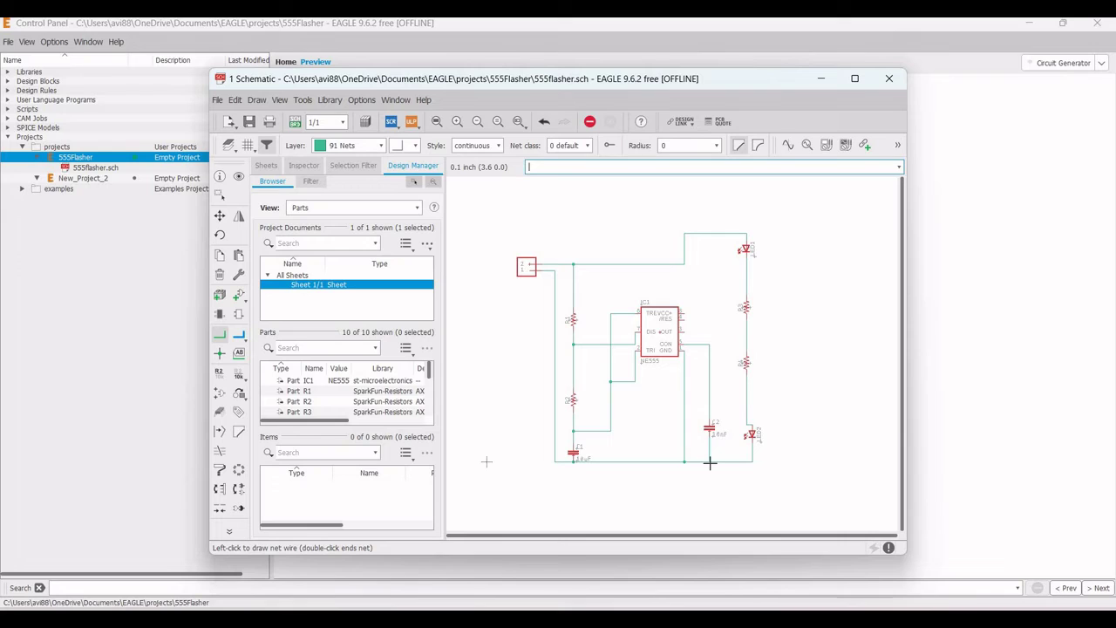
{"action": "left_click", "coordinate": [709, 463]}
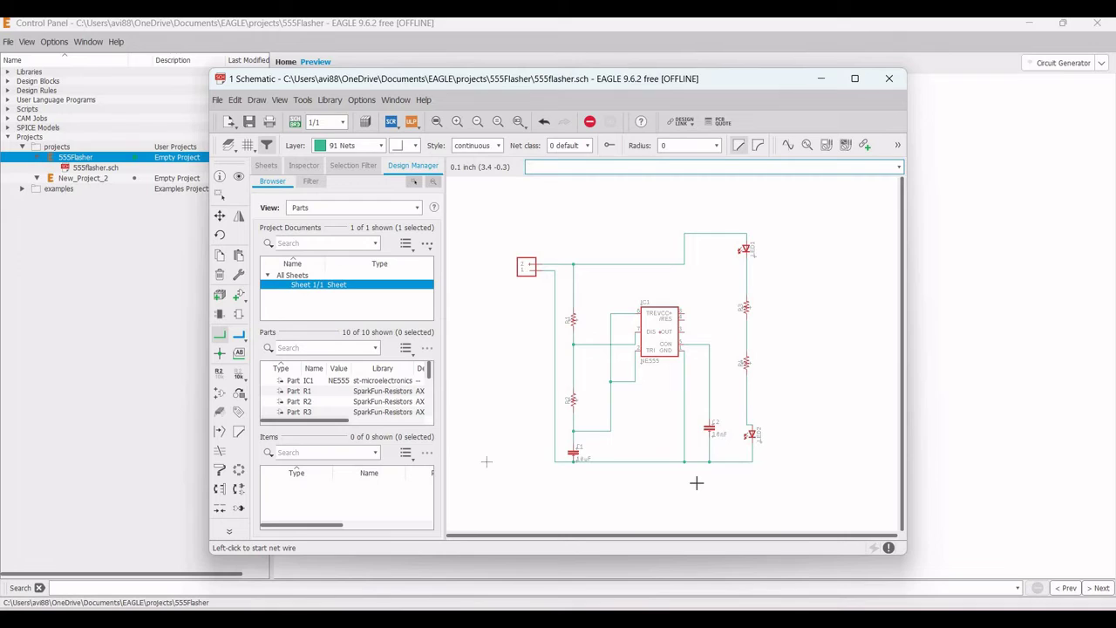
Wire the NE555's OUT pin to the node between R3 and R4, and its /RES and VCC+ pins to the upper supply net
{"action": "left_click", "coordinate": [684, 332]}
{"action": "left_click", "coordinate": [747, 331]}
{"action": "left_click", "coordinate": [681, 320]}
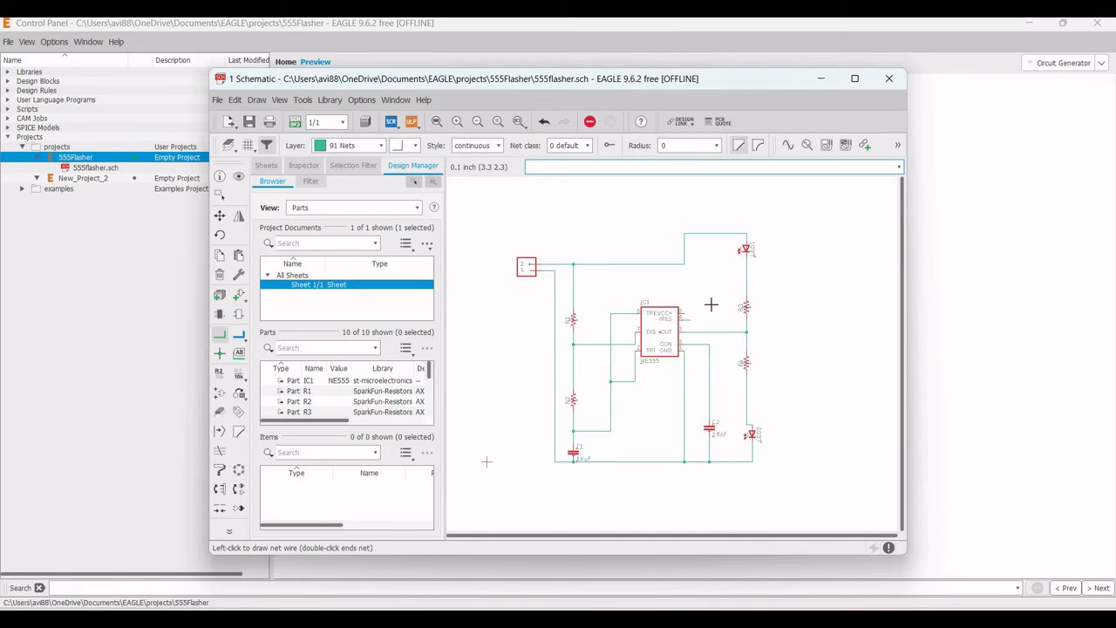
{"action": "left_click", "coordinate": [720, 234]}
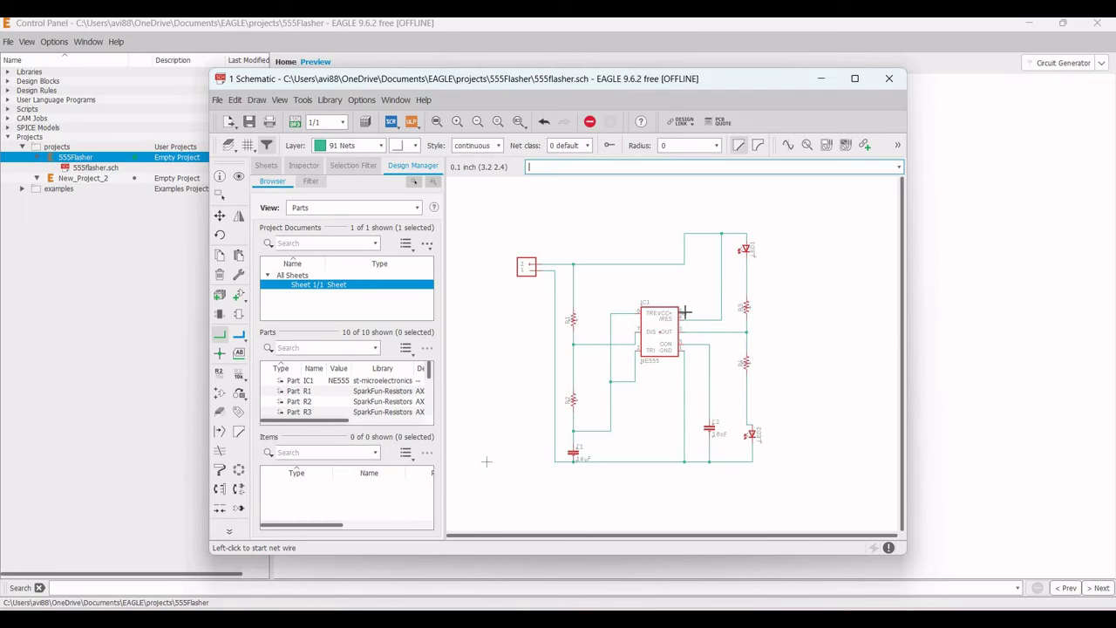
{"action": "left_click", "coordinate": [686, 313]}
{"action": "left_click", "coordinate": [721, 313]}
Name the common net along the bottom of the circuit GND and place its label on the wire between C1 and the NE555's GND line
{"action": "type", "text": "name"}
{"action": "key", "text": "Return"}
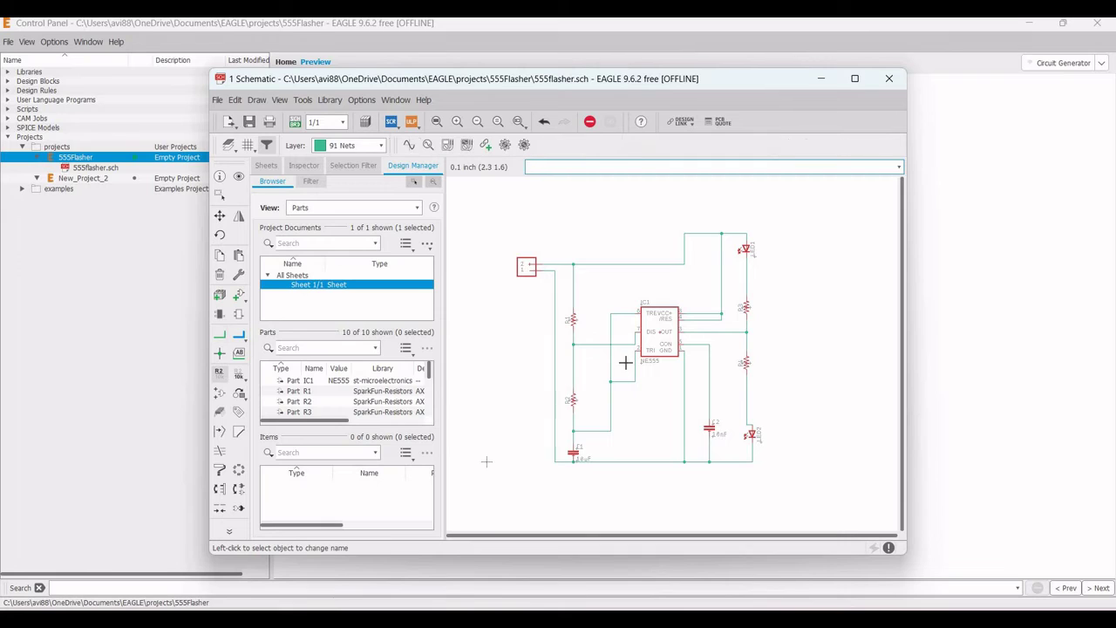
{"action": "right_click", "coordinate": [650, 461]}
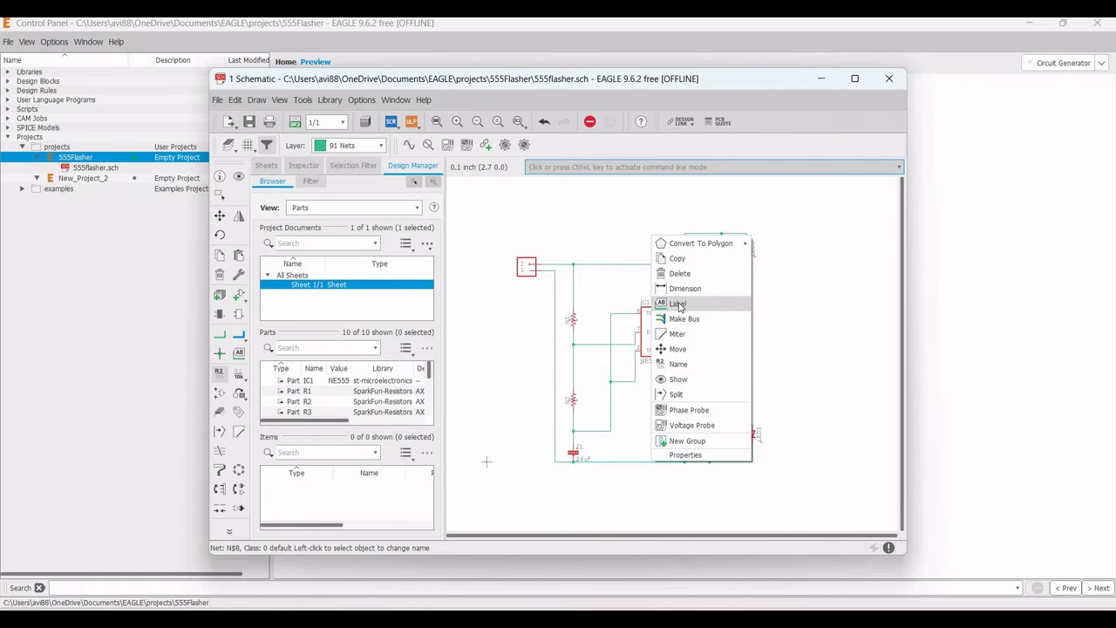
{"action": "left_click", "coordinate": [678, 364]}
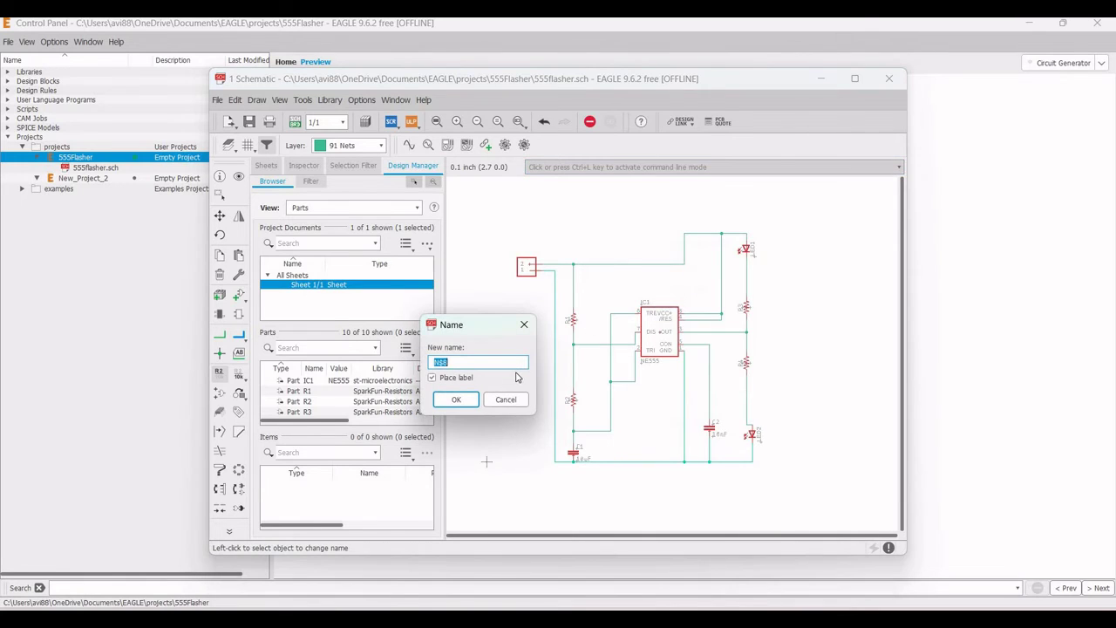
{"action": "type", "text": "GND"}
{"action": "left_click", "coordinate": [456, 399]}
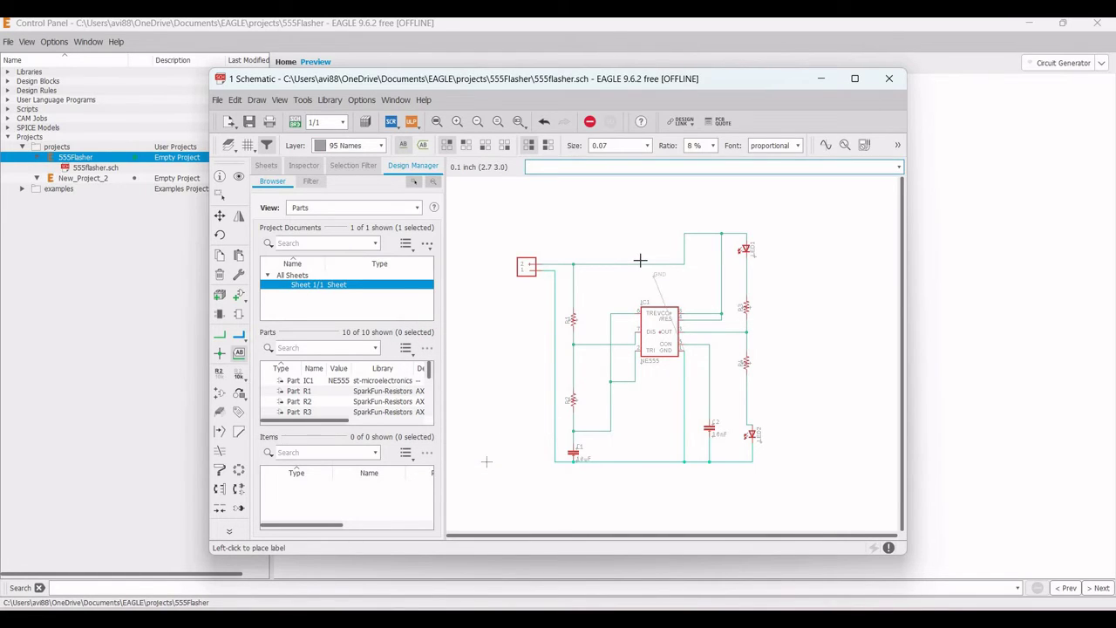
{"action": "left_click", "coordinate": [650, 459]}
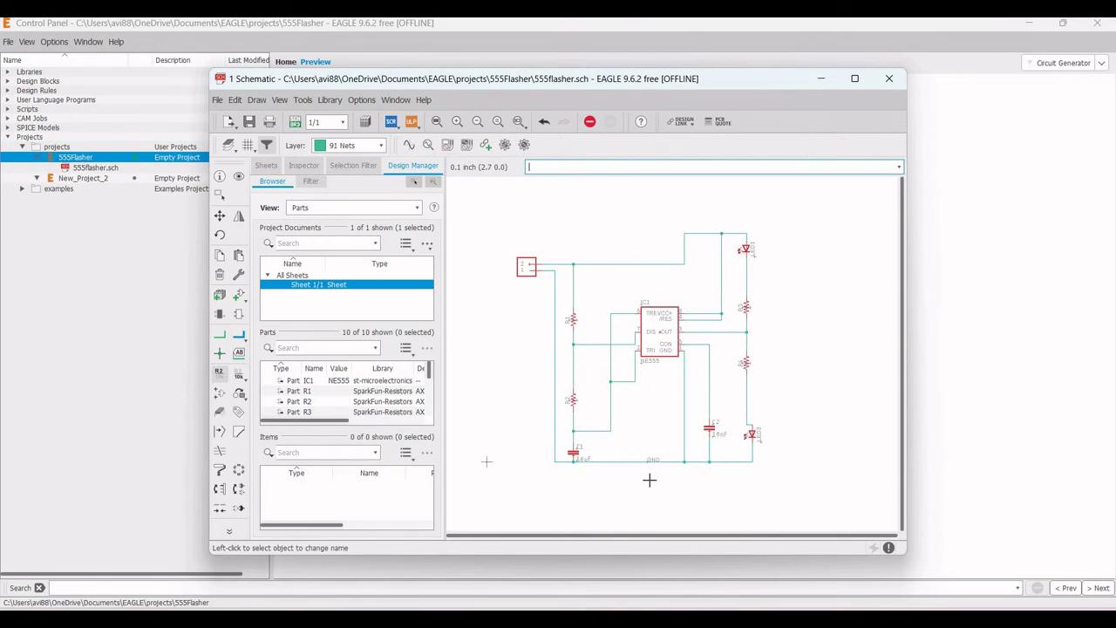
Name the supply net running from the terminal block's upper pin VCC and place its label on the wire above the NE555
{"action": "right_click", "coordinate": [648, 264]}
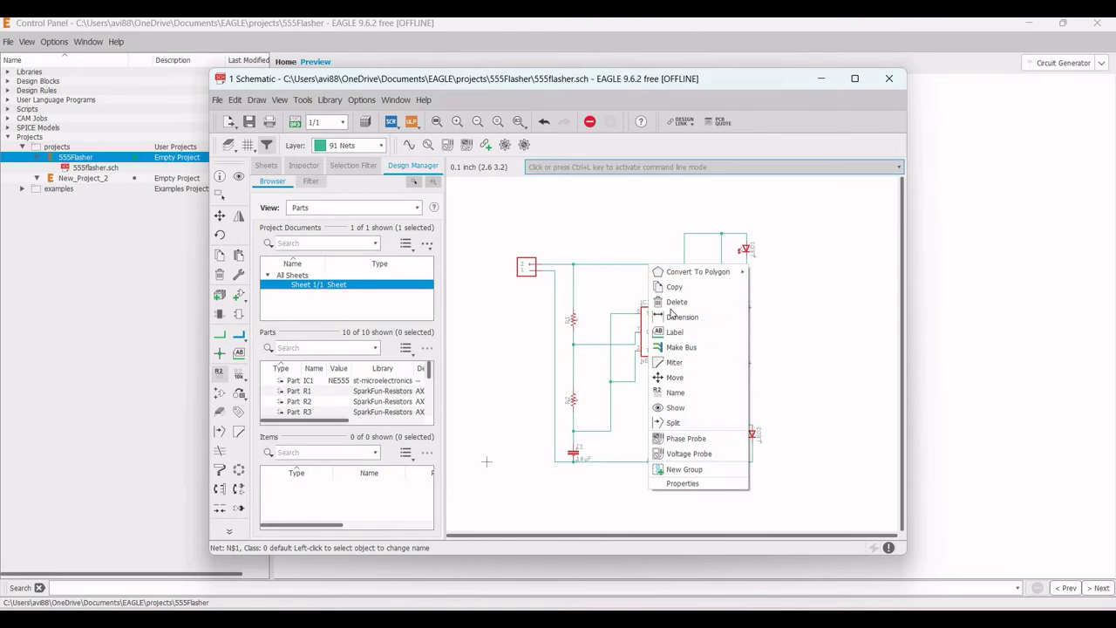
{"action": "left_click", "coordinate": [680, 392]}
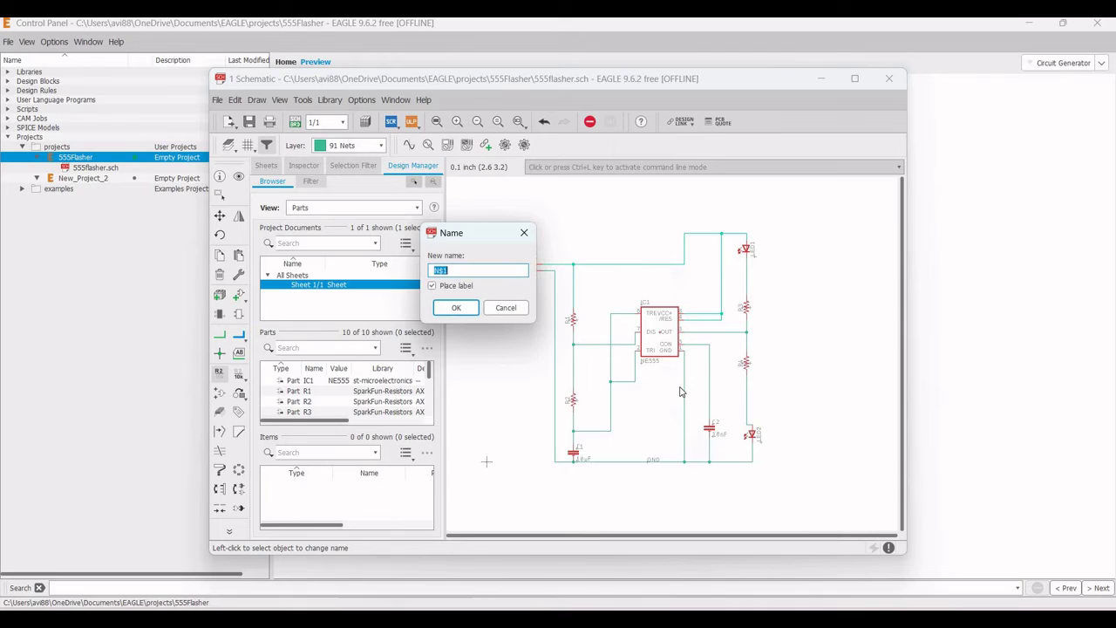
{"action": "type", "text": "VCC"}
{"action": "left_click", "coordinate": [453, 308]}
{"action": "left_click", "coordinate": [645, 262]}
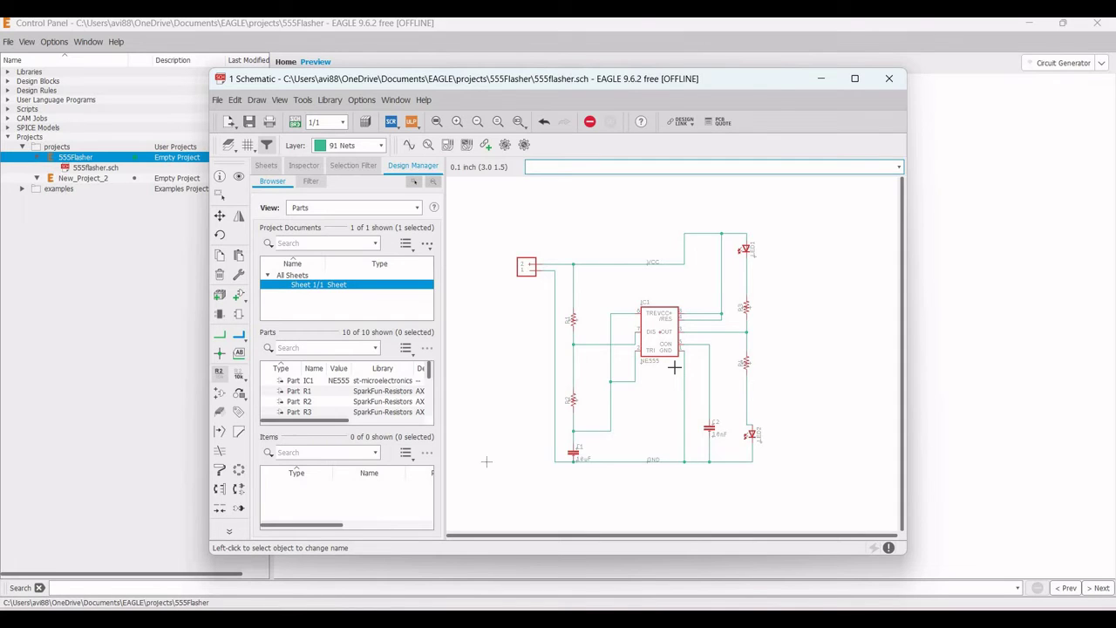
Set the values of resistors R1 and R2 to 1k, accepting the change despite their lack of a user-definable value
{"action": "scroll", "coordinate": [663, 393], "scroll_direction": "up", "scroll_amount": 1}
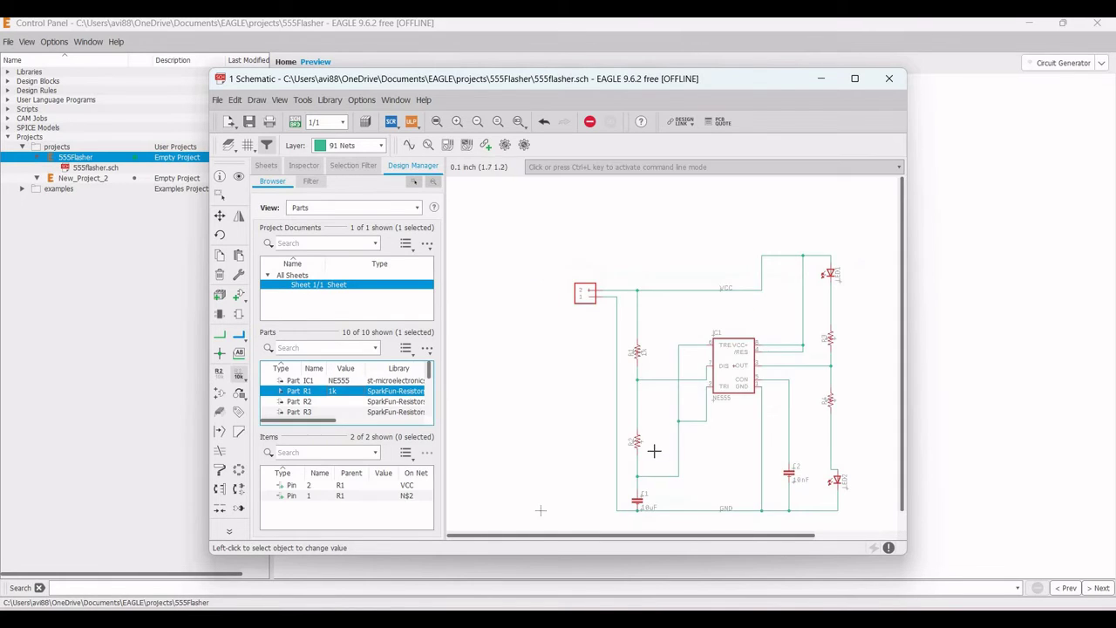
{"action": "right_click", "coordinate": [637, 450]}
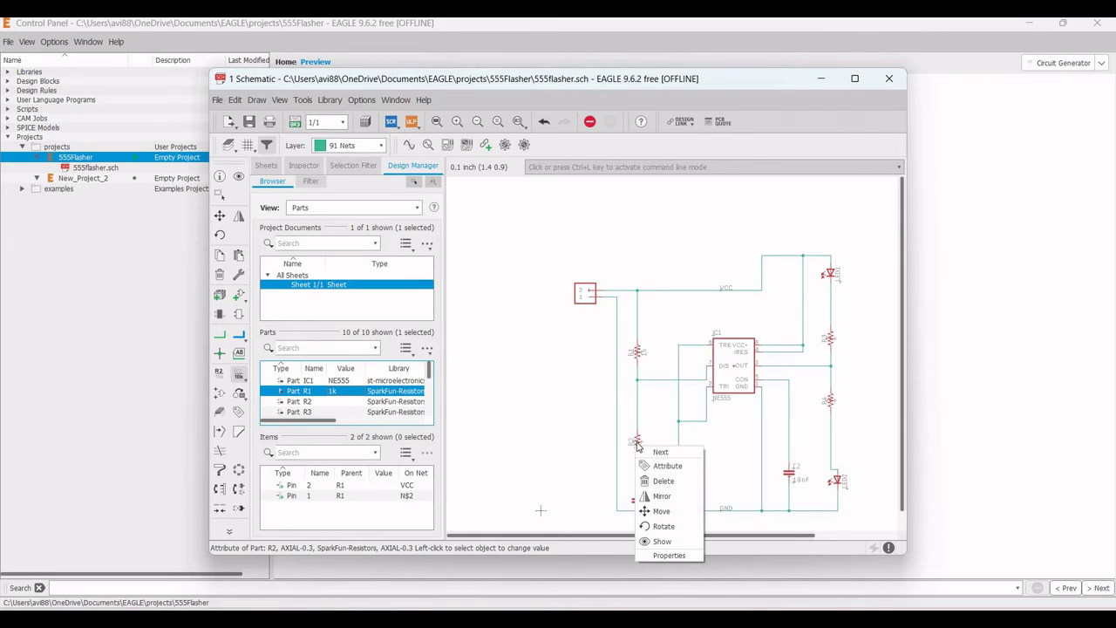
{"action": "left_click", "coordinate": [641, 452]}
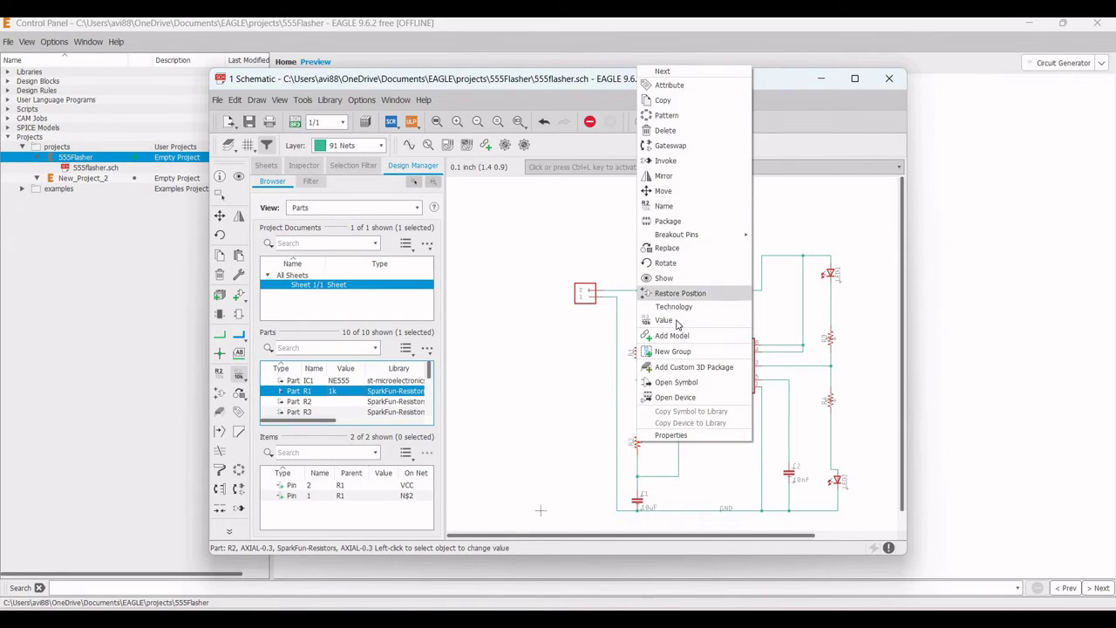
{"action": "left_click", "coordinate": [669, 322]}
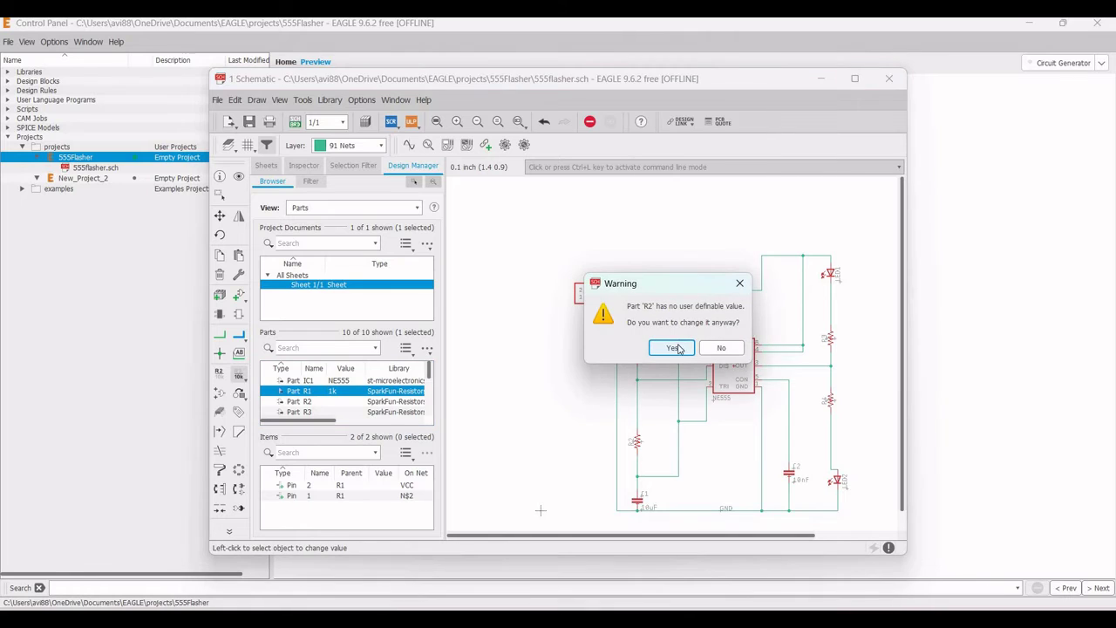
{"action": "left_click", "coordinate": [679, 348]}
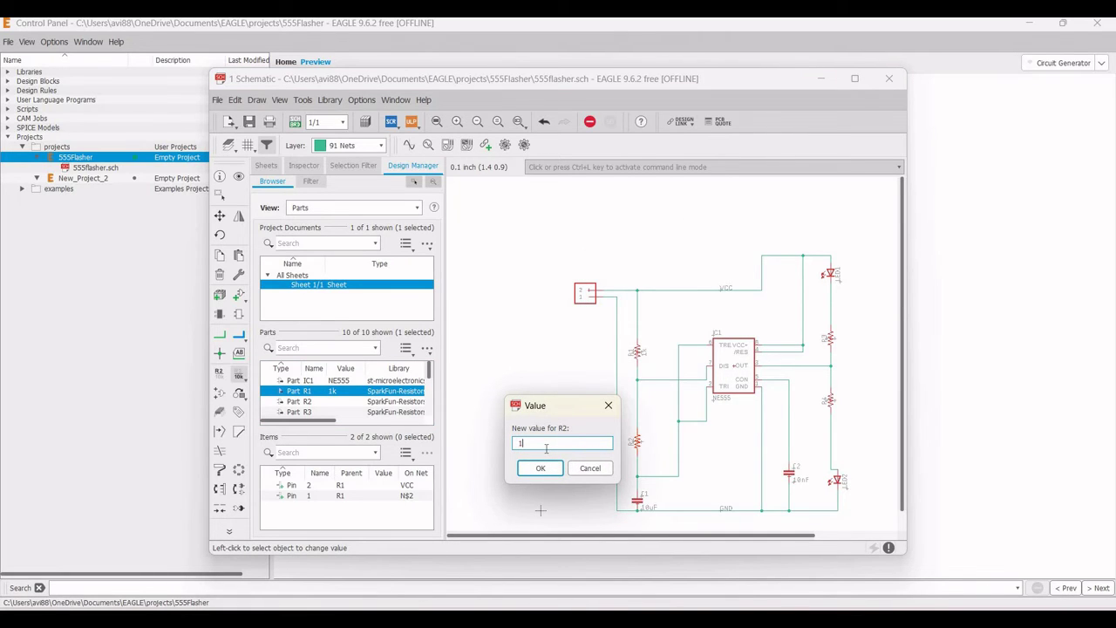
{"action": "type", "text": "1k"}
{"action": "left_click", "coordinate": [540, 469]}
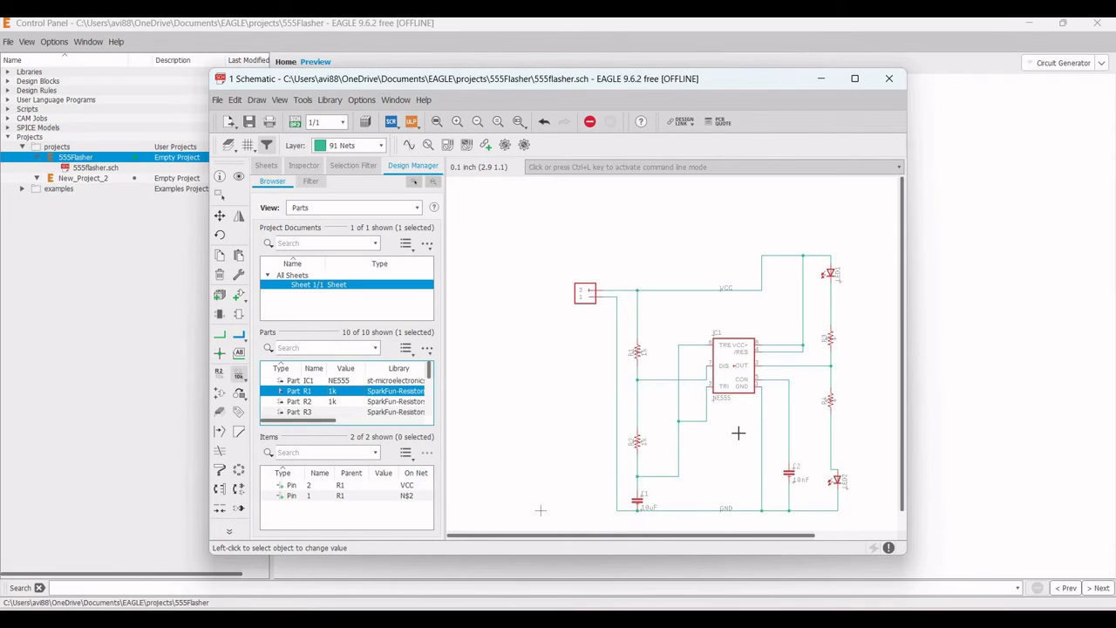
Set the values of resistors R3 and R4, between the two LEDs, to 220
{"action": "right_click", "coordinate": [833, 340]}
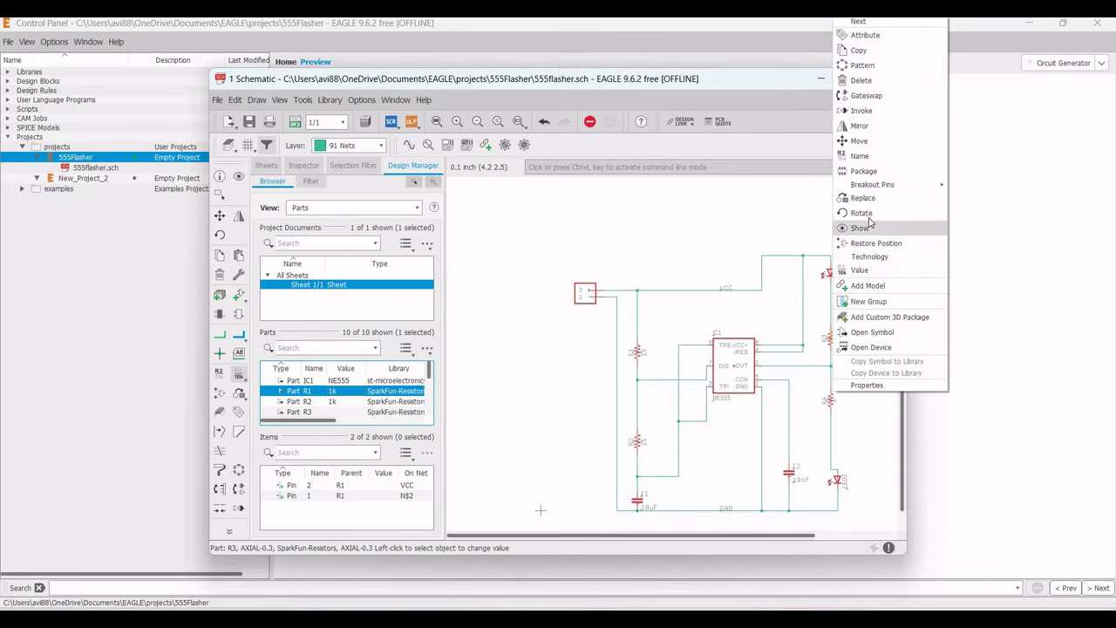
{"action": "left_click", "coordinate": [861, 272]}
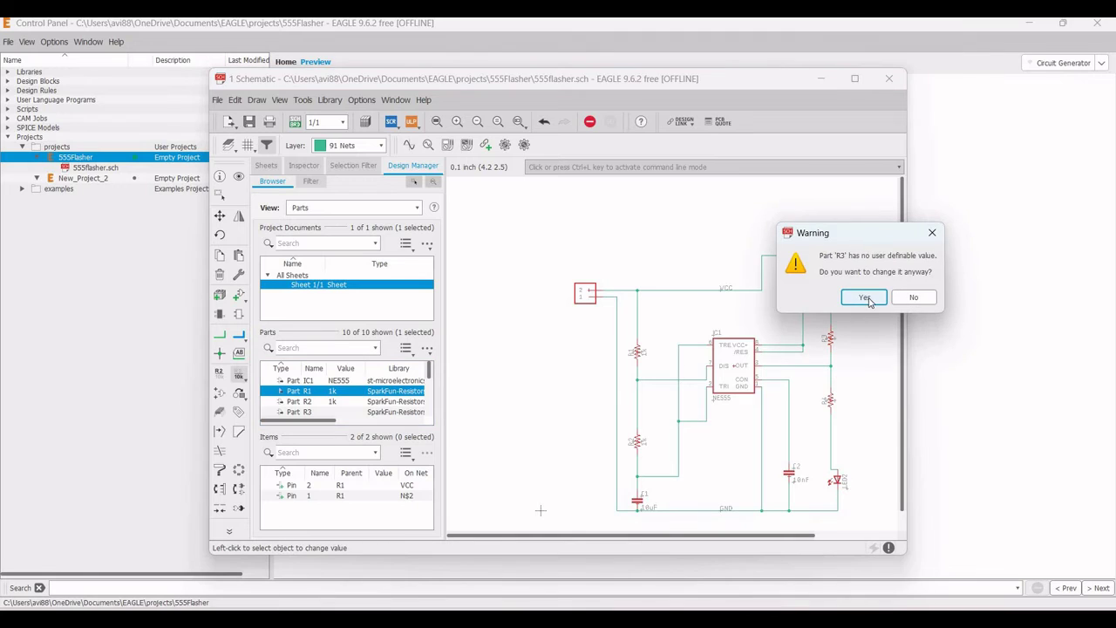
{"action": "key", "text": "Return"}
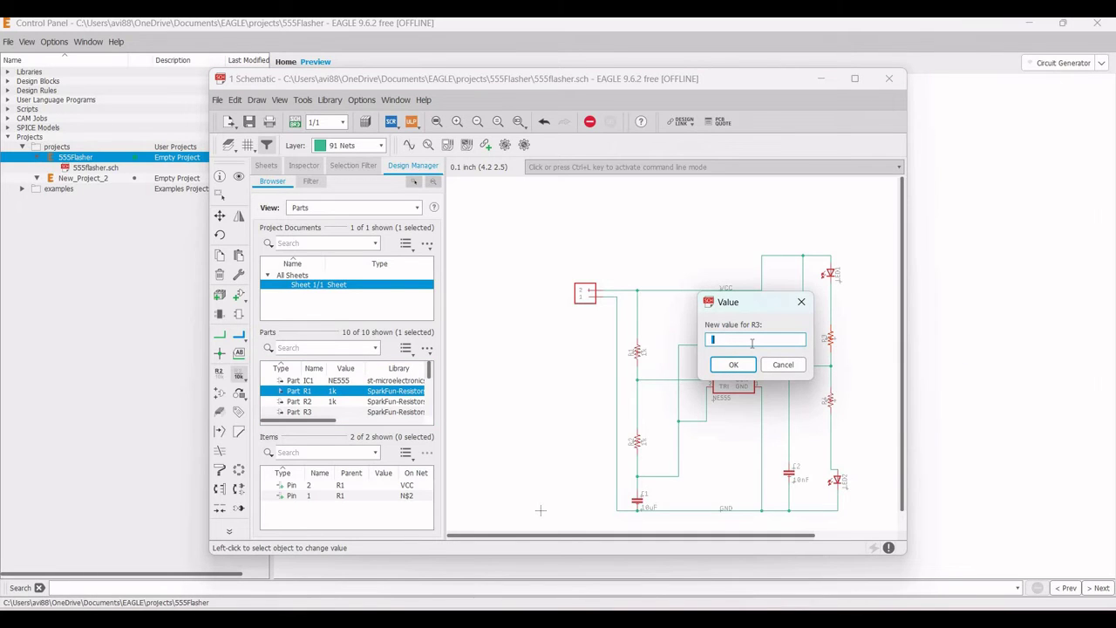
{"action": "left_click", "coordinate": [733, 365]}
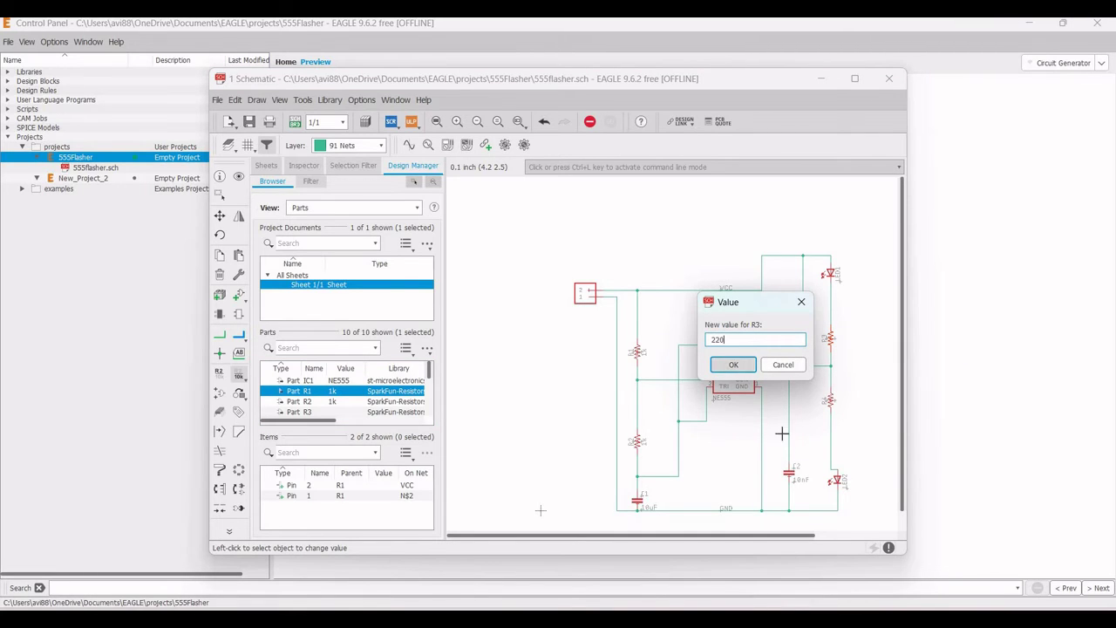
{"action": "right_click", "coordinate": [832, 403]}
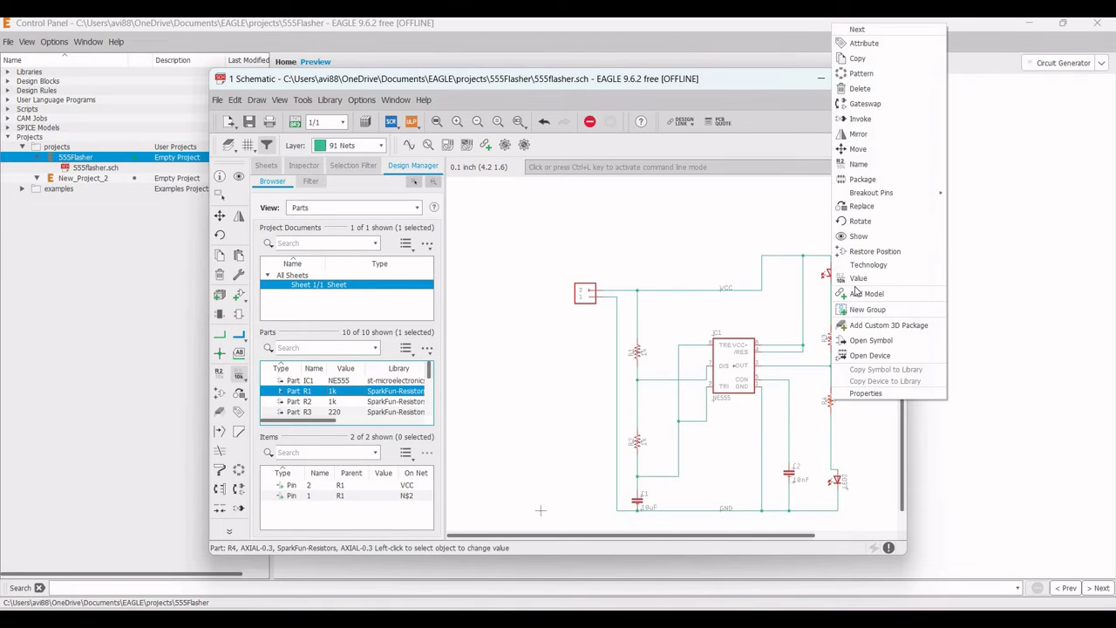
{"action": "left_click", "coordinate": [872, 279]}
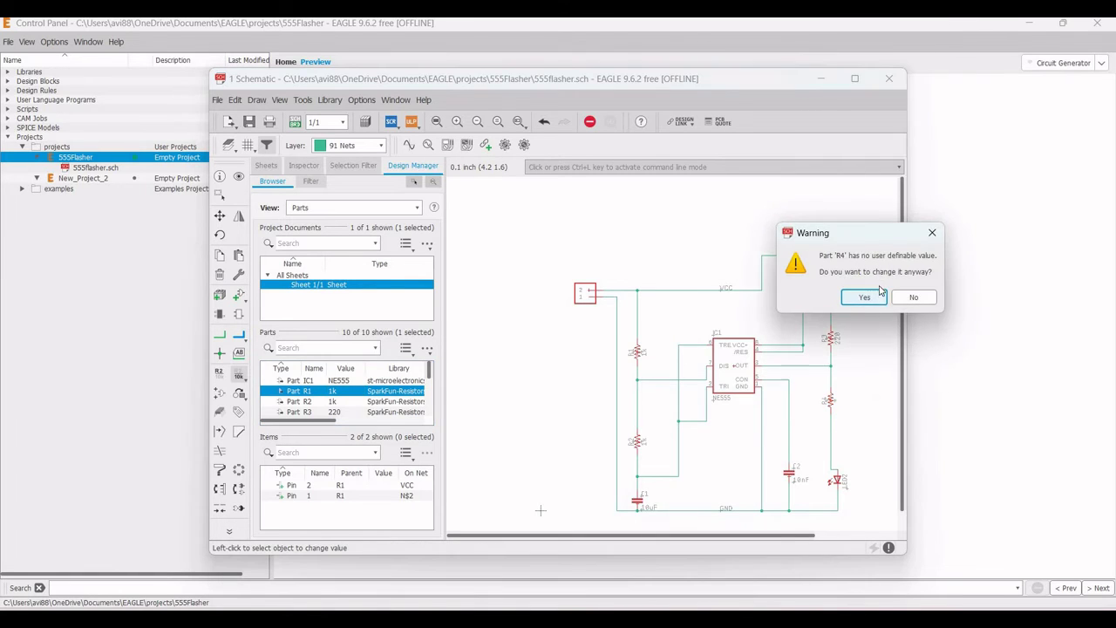
{"action": "left_click", "coordinate": [874, 298]}
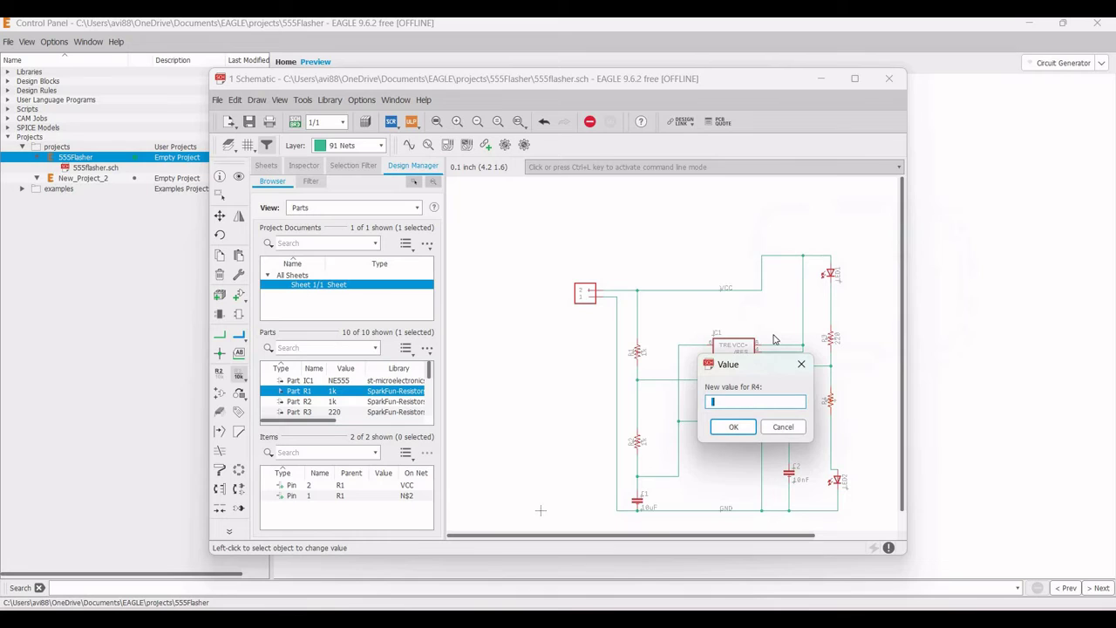
{"action": "left_click", "coordinate": [734, 426]}
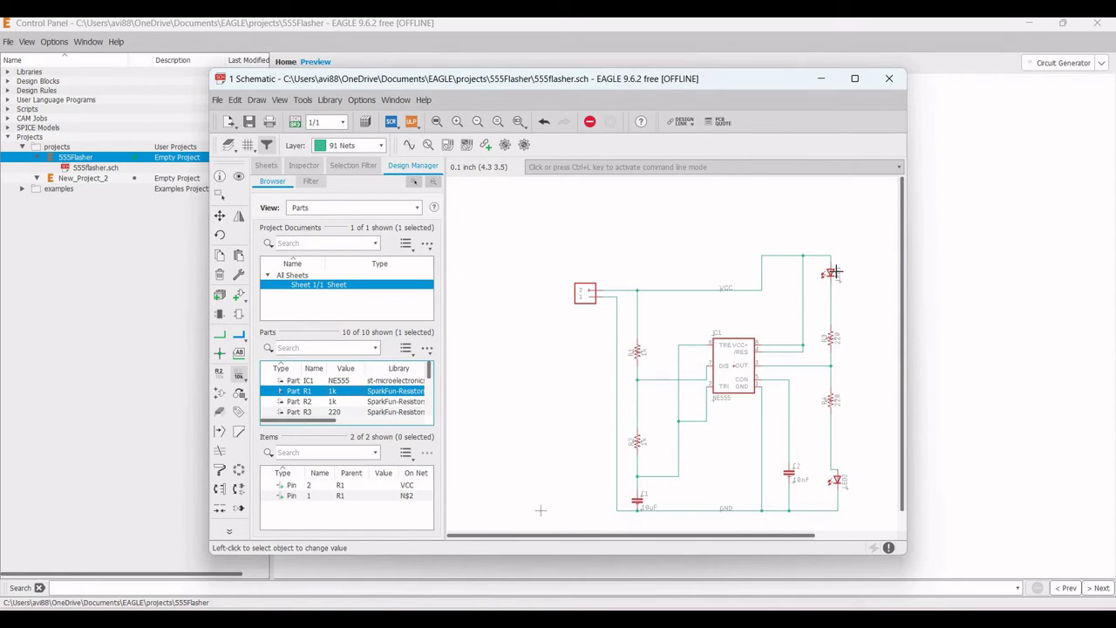
Save the schematic, then run the electrical rule check and review its list of errors and warnings
{"action": "left_click", "coordinate": [250, 123]}
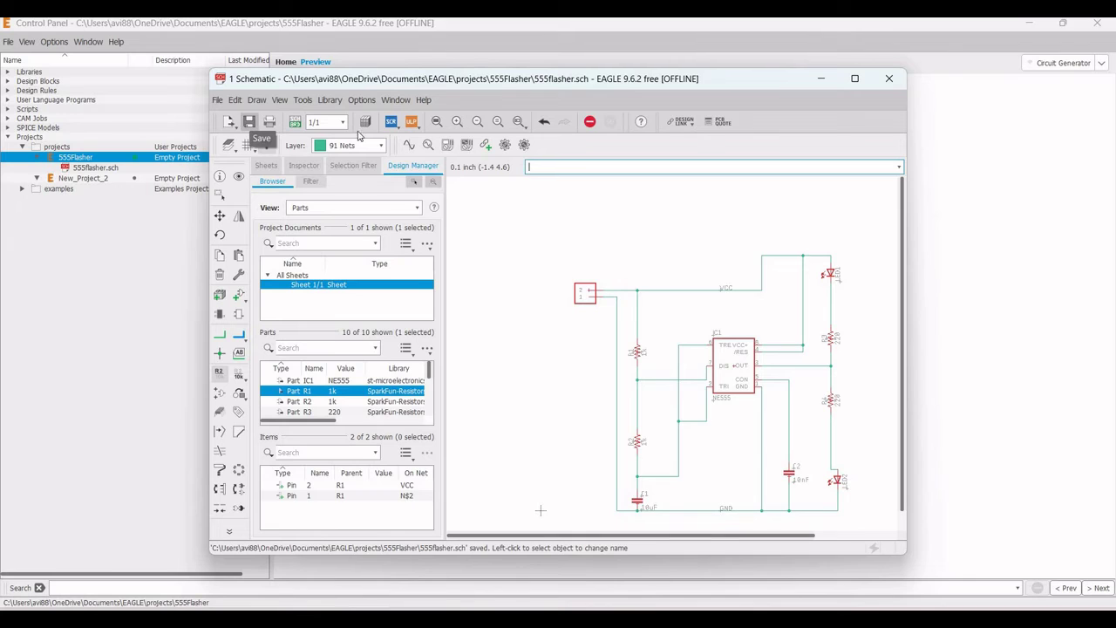
{"action": "left_click", "coordinate": [303, 100]}
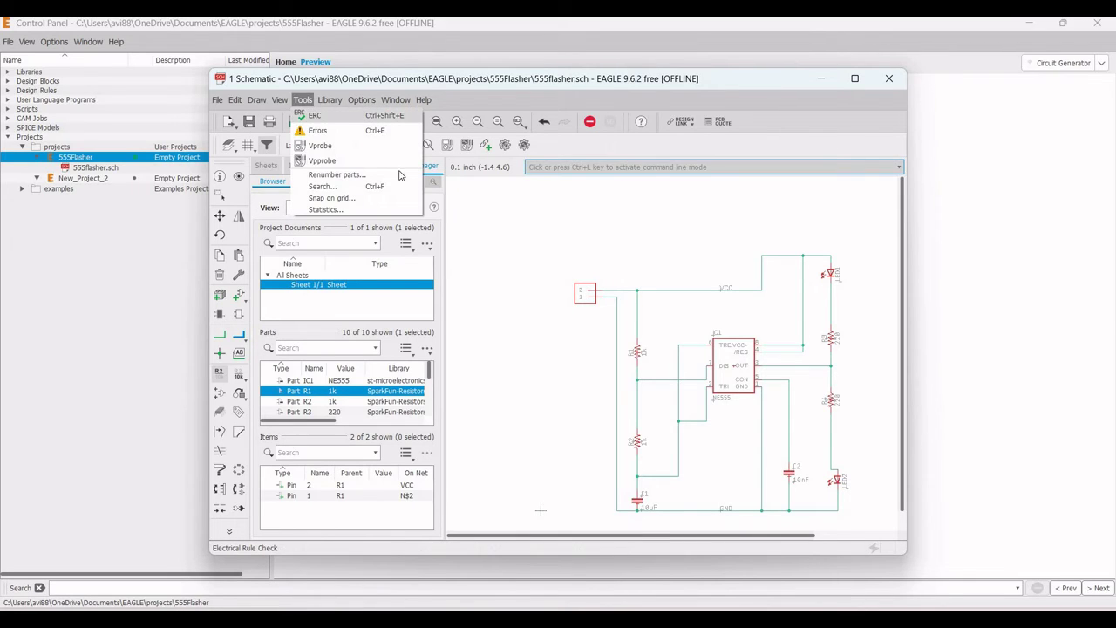
{"action": "left_click", "coordinate": [322, 140]}
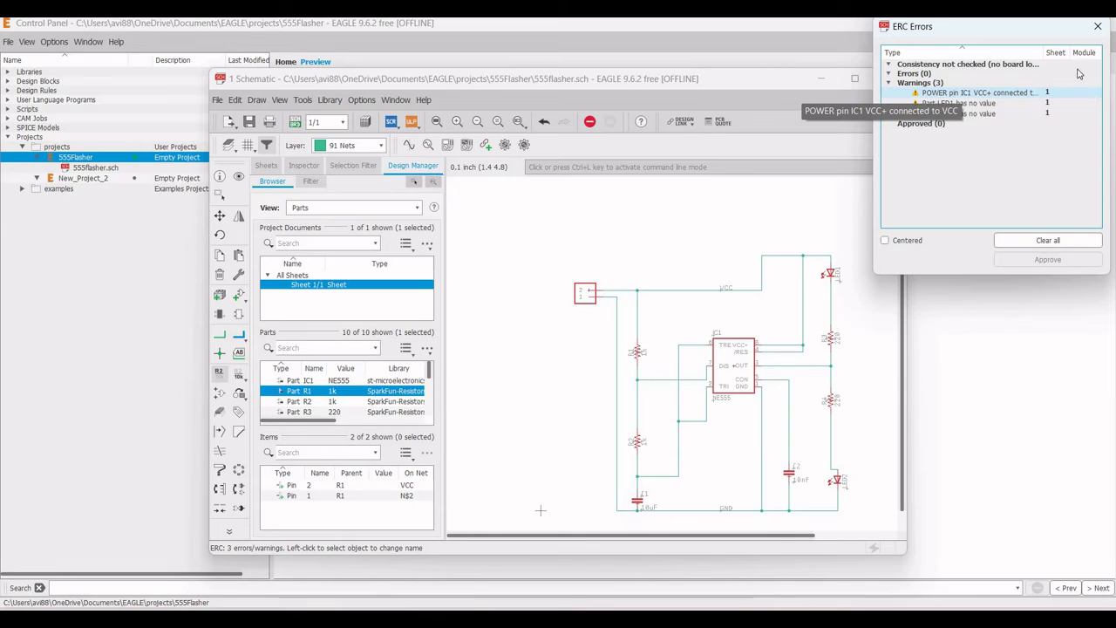
{"action": "left_click", "coordinate": [1099, 27]}
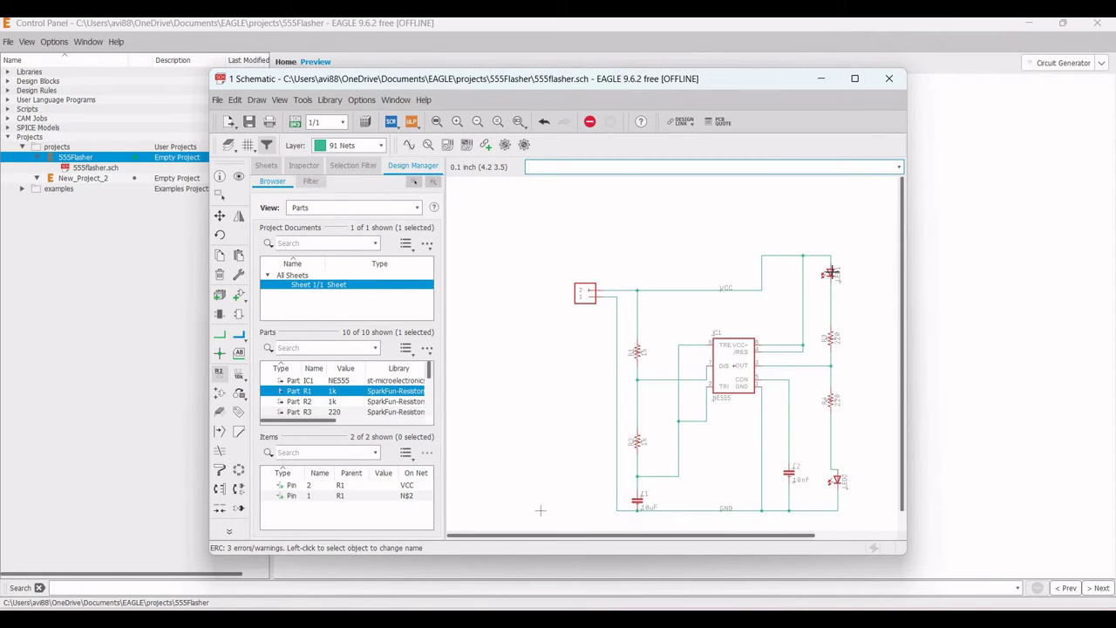
Set the values of LED1 and LED2 to RED
{"action": "right_click", "coordinate": [832, 275]}
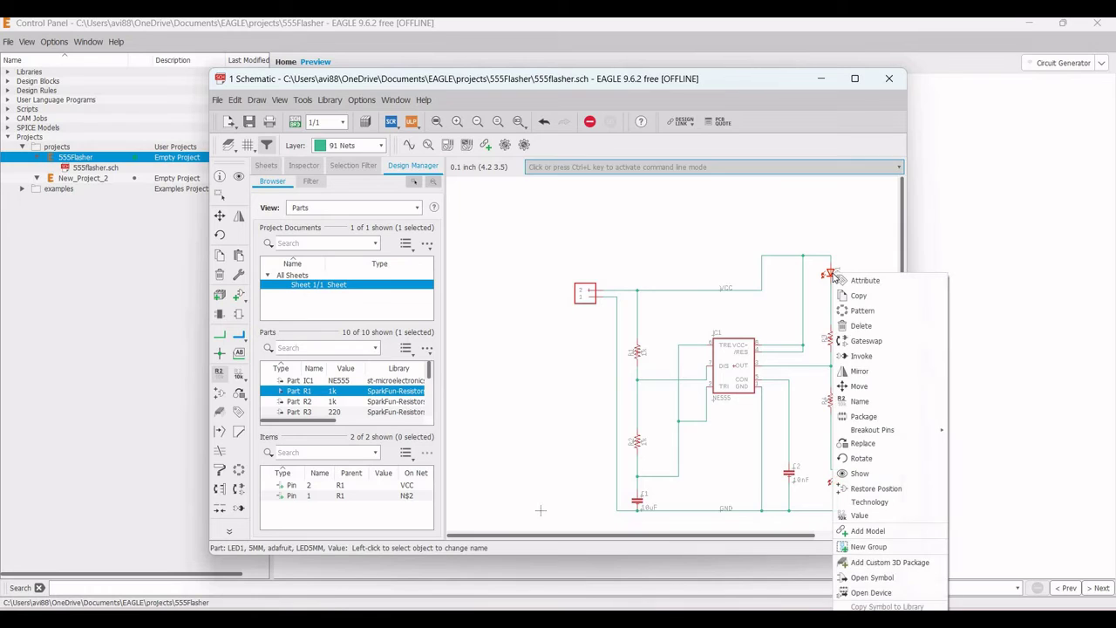
{"action": "left_click", "coordinate": [860, 401]}
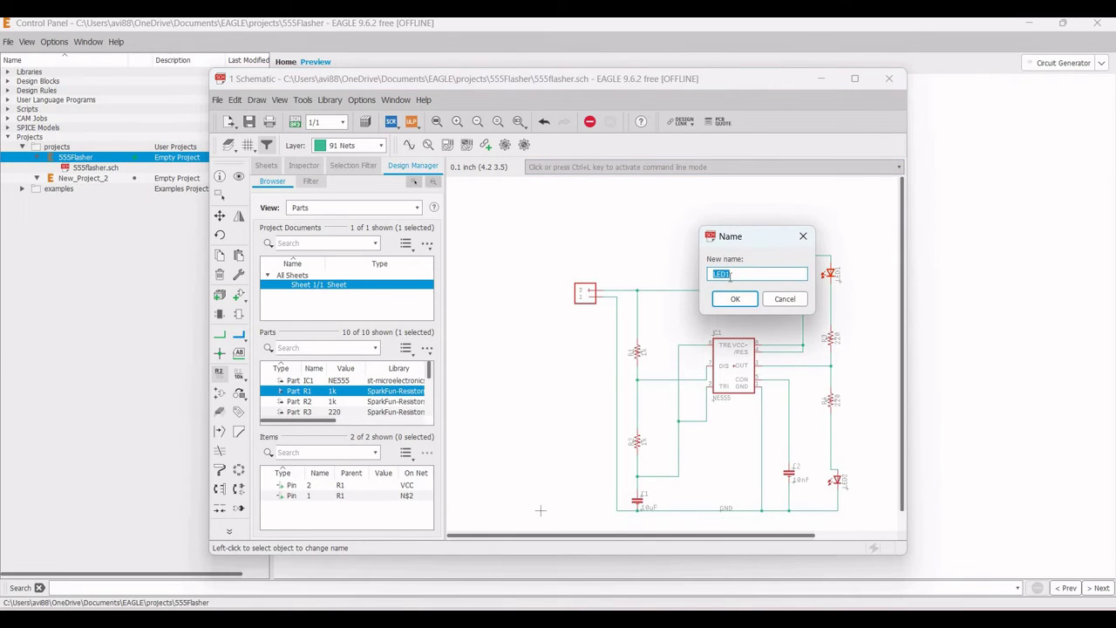
{"action": "left_click", "coordinate": [736, 297]}
{"action": "type", "text": "RED"}
{"action": "key", "text": "Return"}
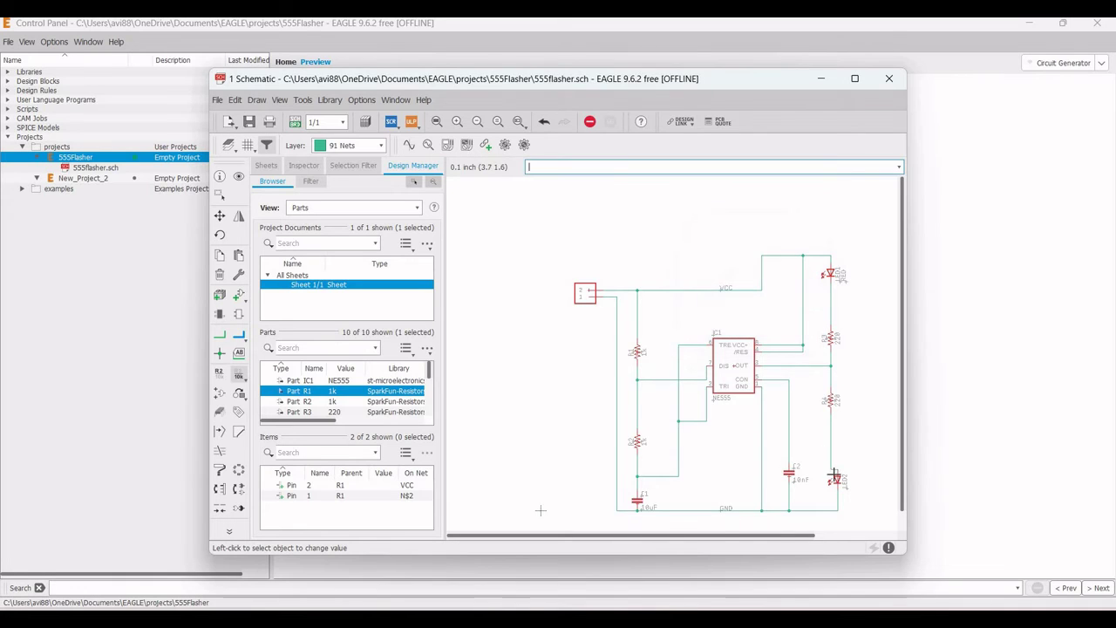
{"action": "right_click", "coordinate": [838, 480]}
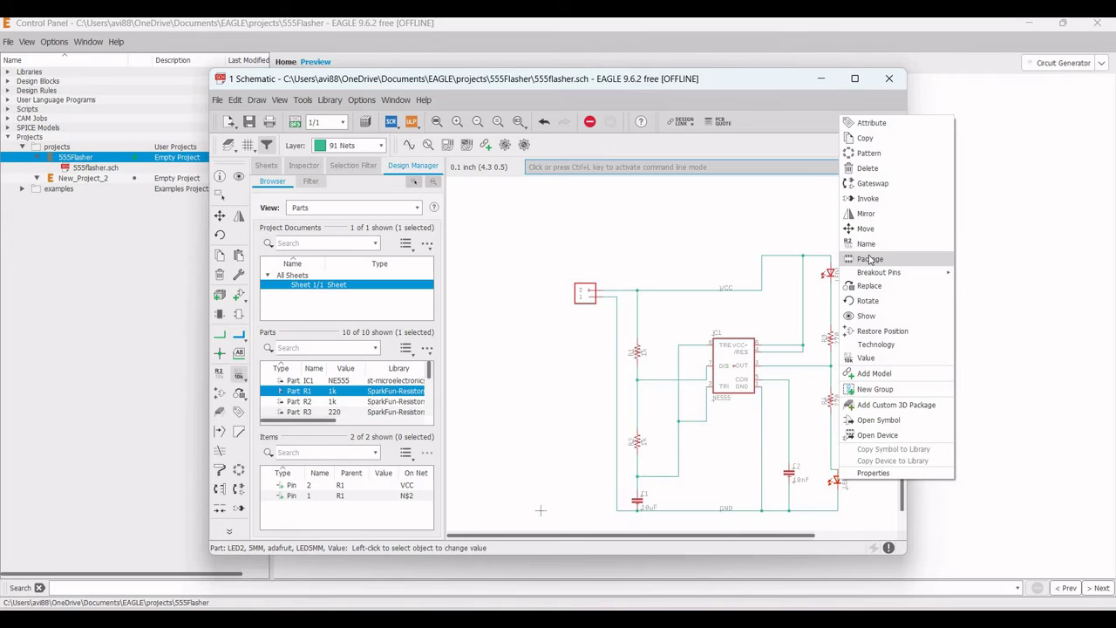
{"action": "left_click", "coordinate": [885, 360]}
{"action": "type", "text": "RED"}
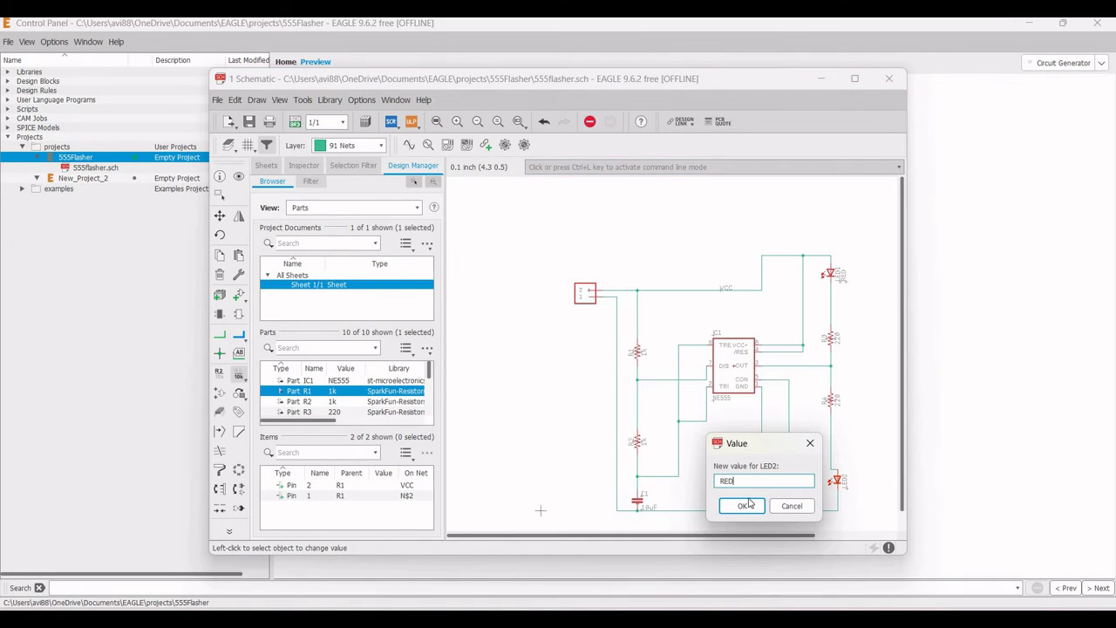
{"action": "left_click", "coordinate": [743, 506]}
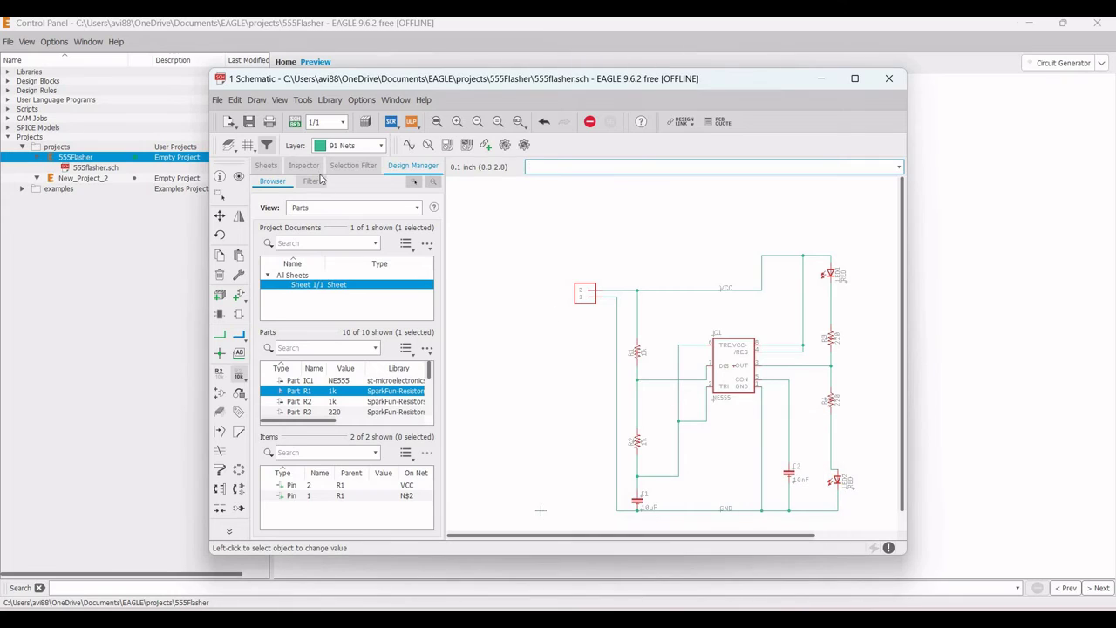
Save the schematic, run the electrical rule check and locate its warning about IC1's VCC+ power pin
{"action": "left_click", "coordinate": [250, 121]}
{"action": "left_click", "coordinate": [303, 100]}
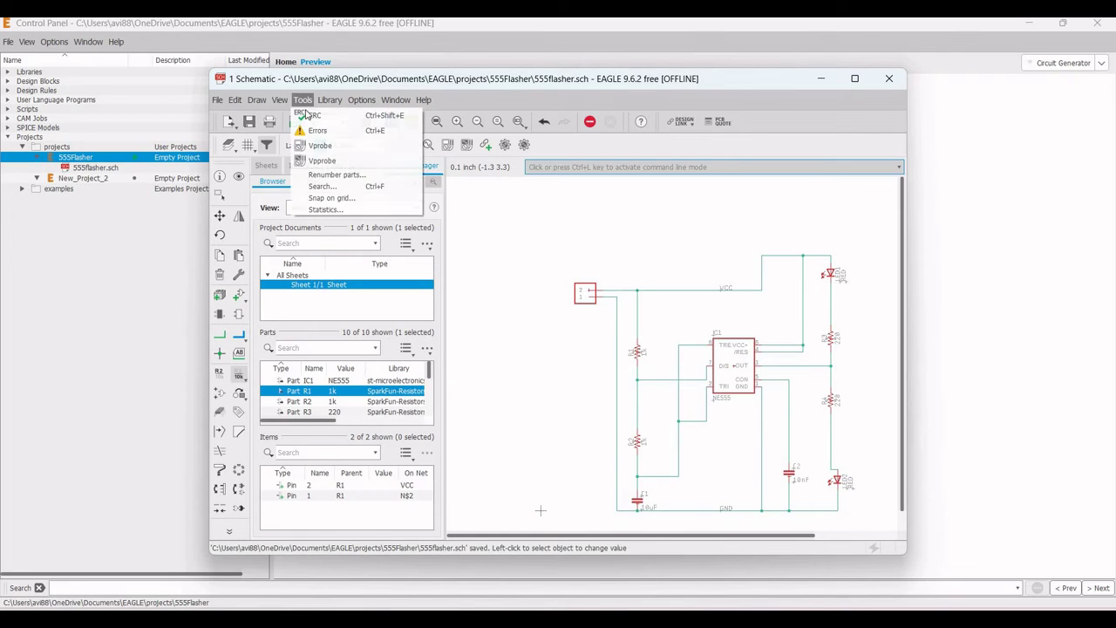
{"action": "left_click", "coordinate": [309, 116]}
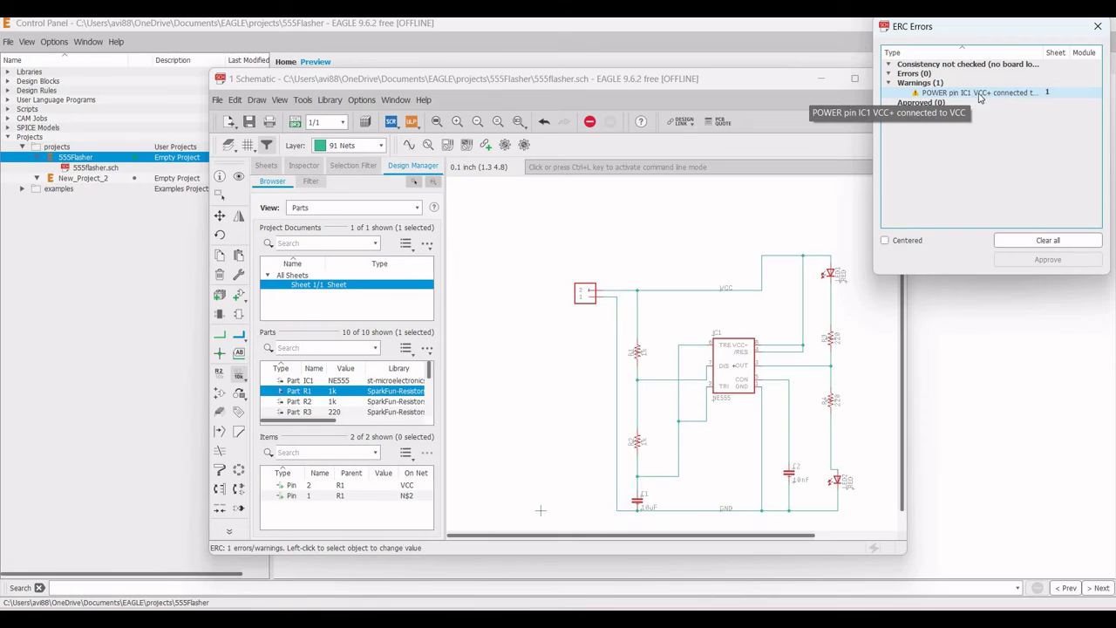
{"action": "left_click", "coordinate": [983, 93]}
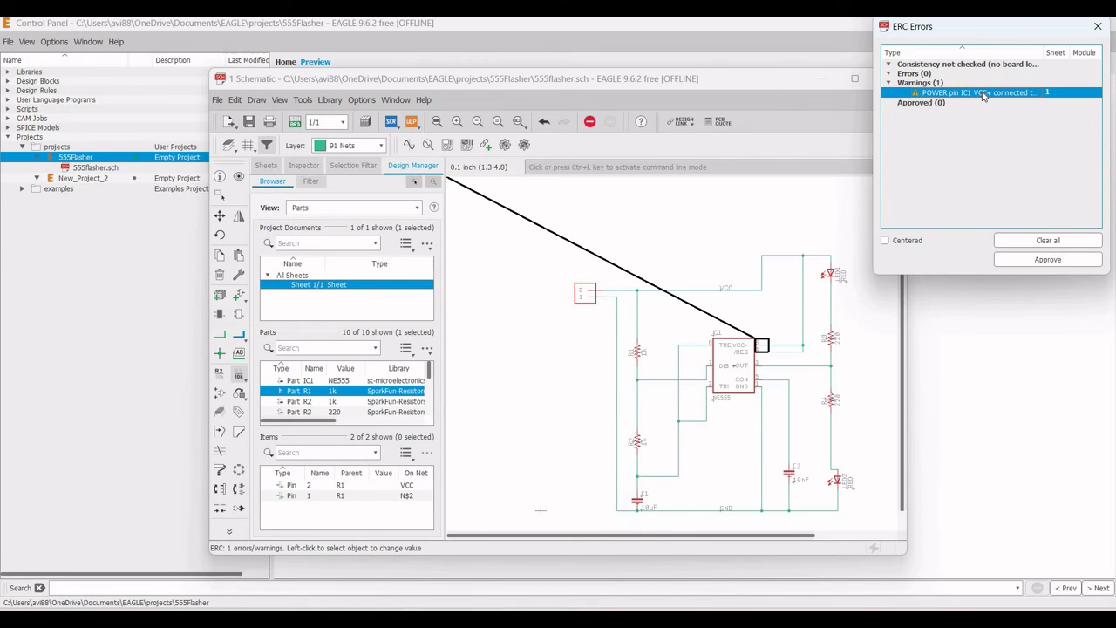
{"action": "left_click", "coordinate": [1098, 26]}
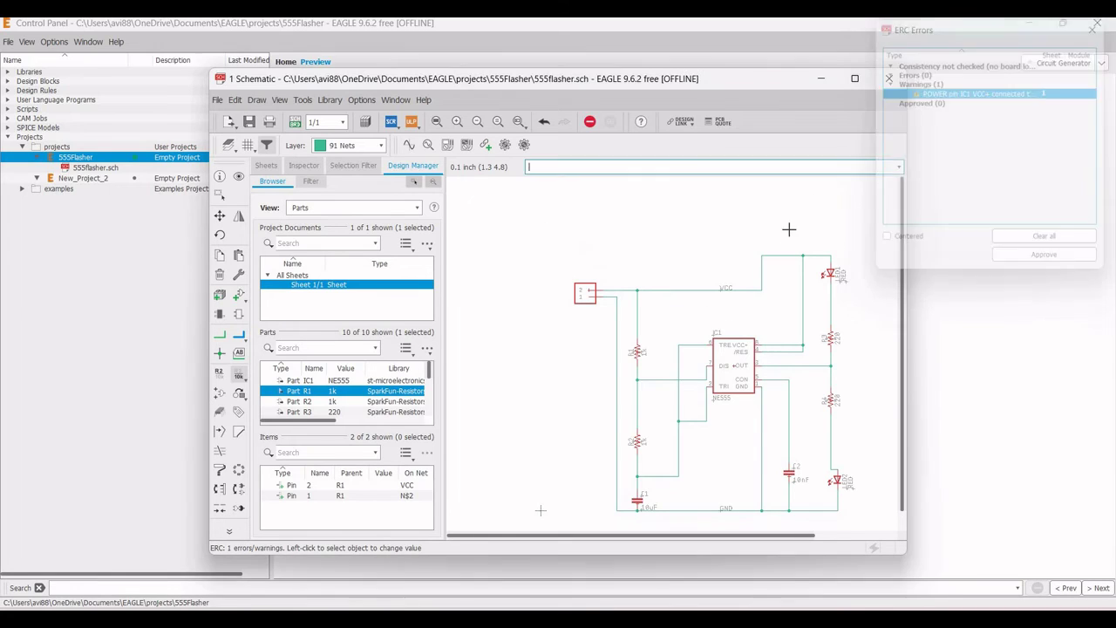
Rename the VCC net to VCC+ and save the schematic
{"action": "left_click", "coordinate": [516, 301]}
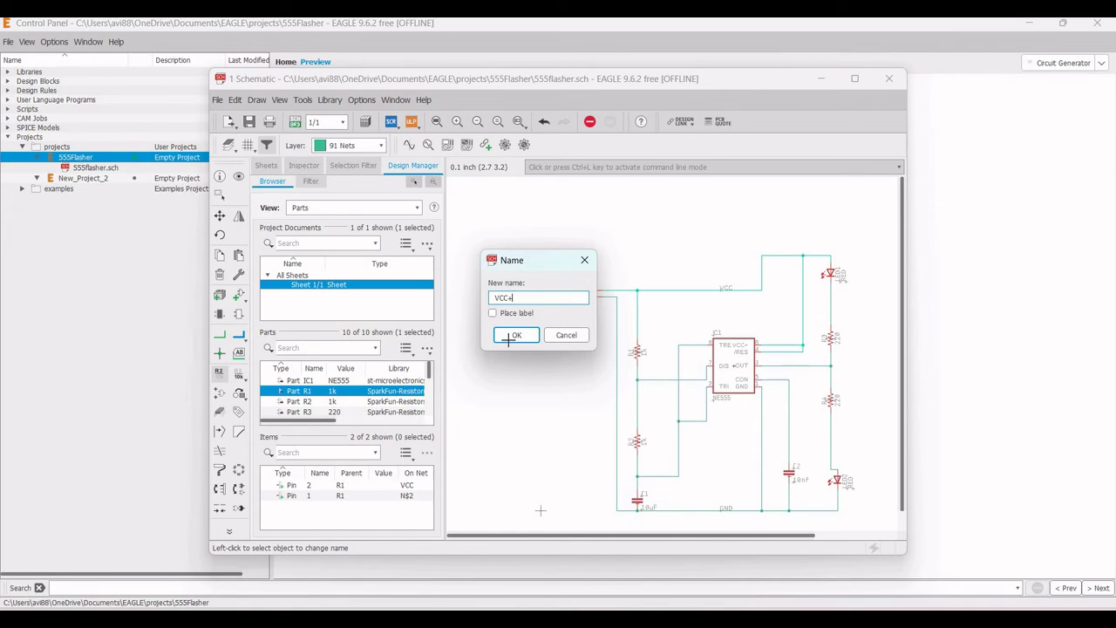
{"action": "left_click", "coordinate": [513, 335]}
{"action": "left_click", "coordinate": [248, 122]}
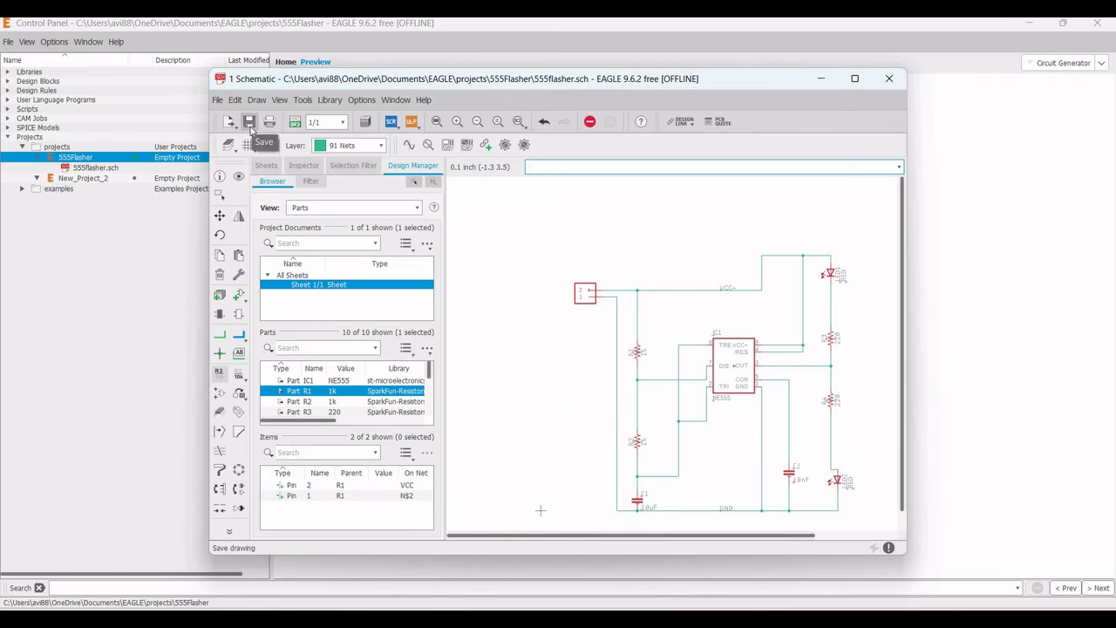
Rerun the electrical rule check on the renamed supply net, then save the schematic again
{"action": "left_click", "coordinate": [309, 100]}
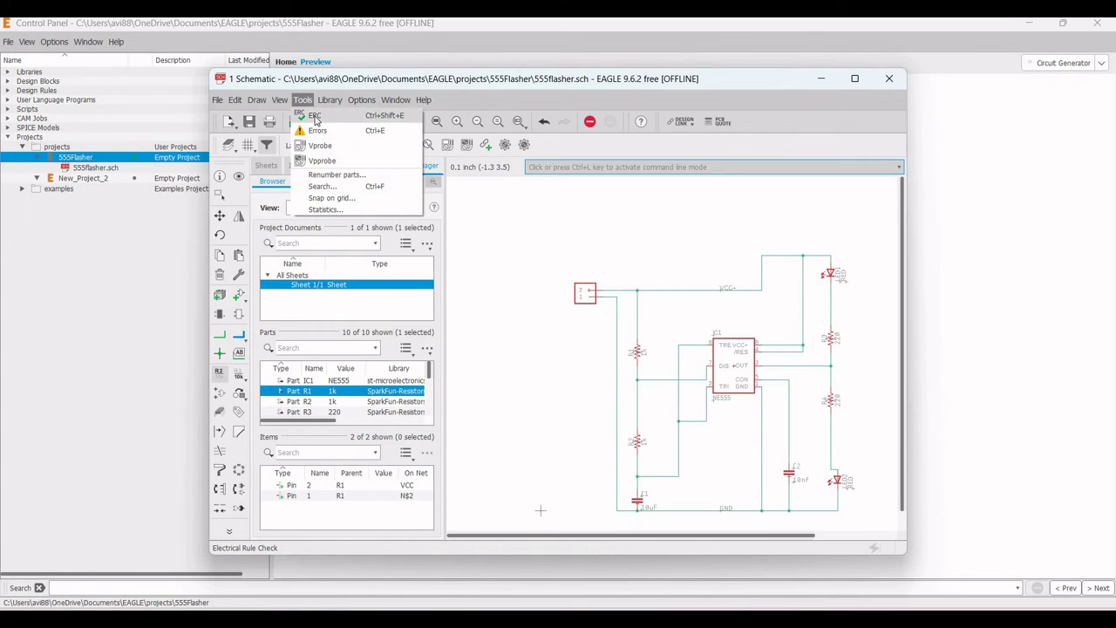
{"action": "left_click", "coordinate": [314, 116]}
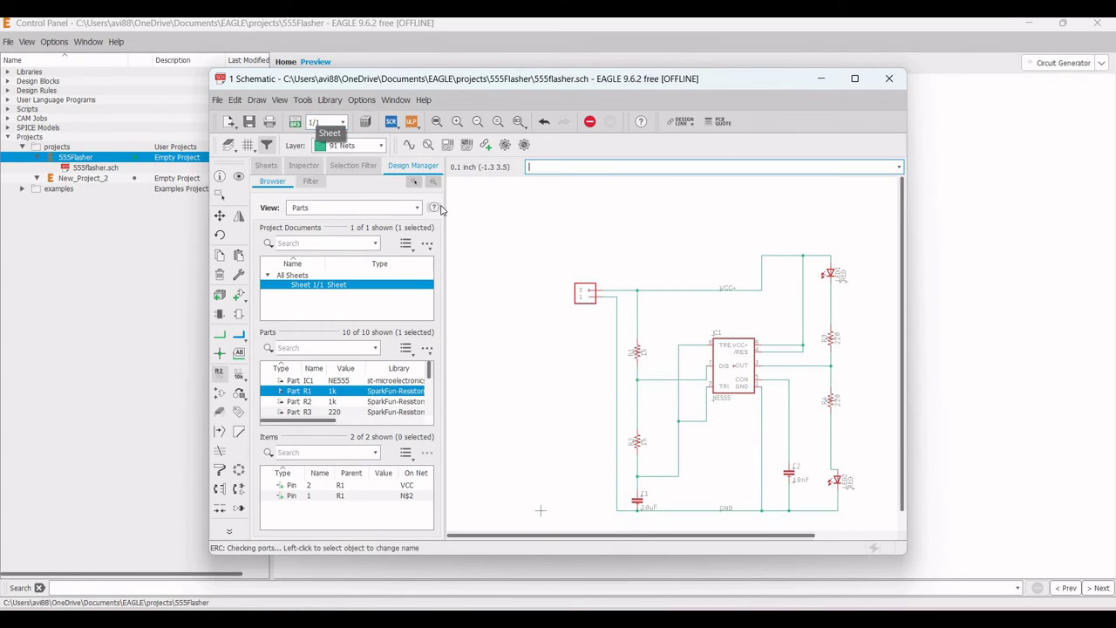
{"action": "left_click", "coordinate": [305, 102]}
{"action": "left_click", "coordinate": [314, 116]}
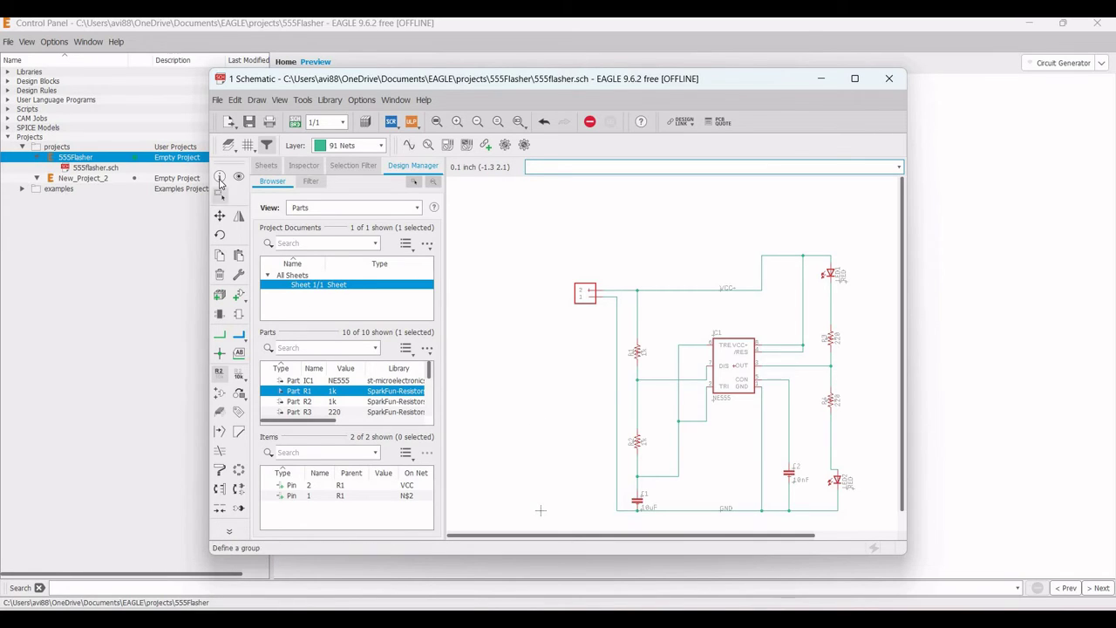
{"action": "left_click", "coordinate": [249, 122]}
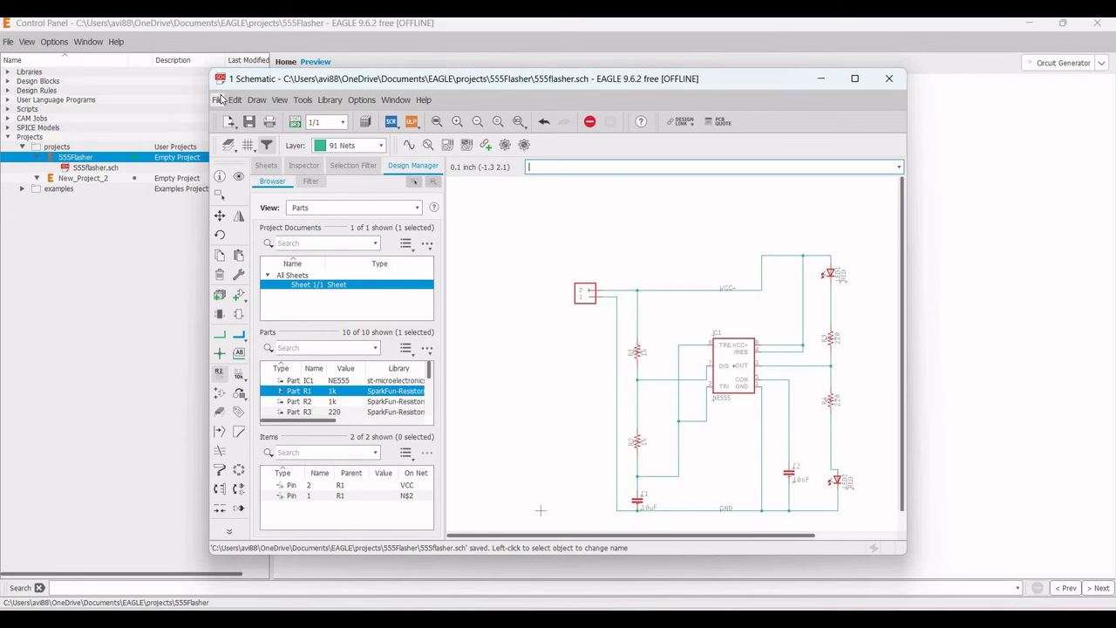
Switch to the board and create 555flasher.brd from the schematic
{"action": "left_click", "coordinate": [217, 99]}
{"action": "left_click", "coordinate": [238, 320]}
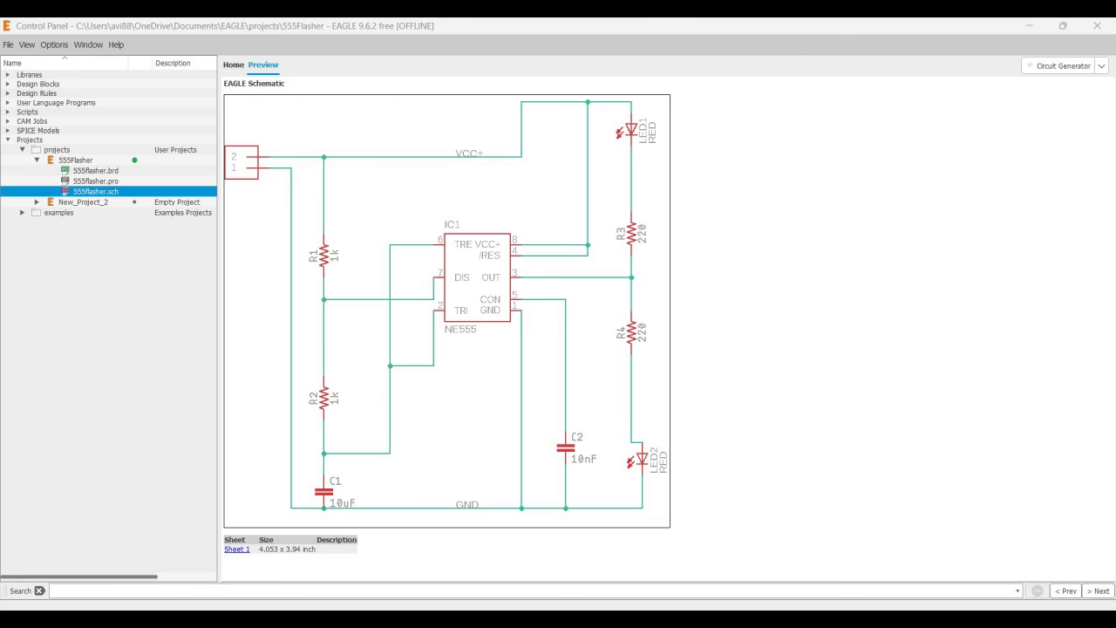
{"action": "double_click", "coordinate": [76, 159]}
{"action": "left_click", "coordinate": [217, 100]}
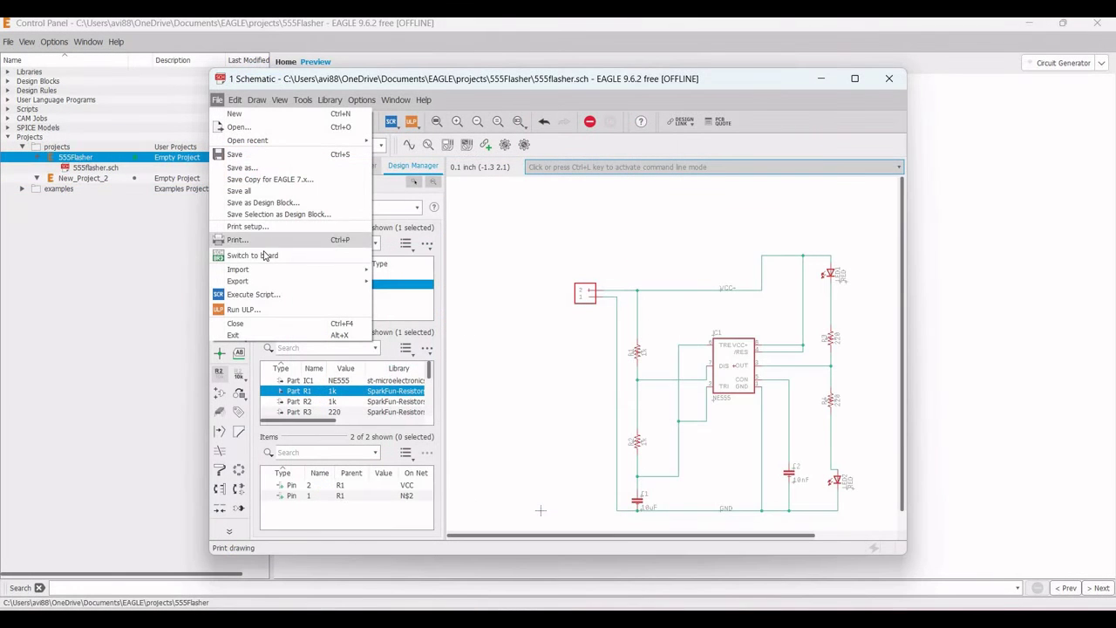
{"action": "left_click", "coordinate": [265, 254]}
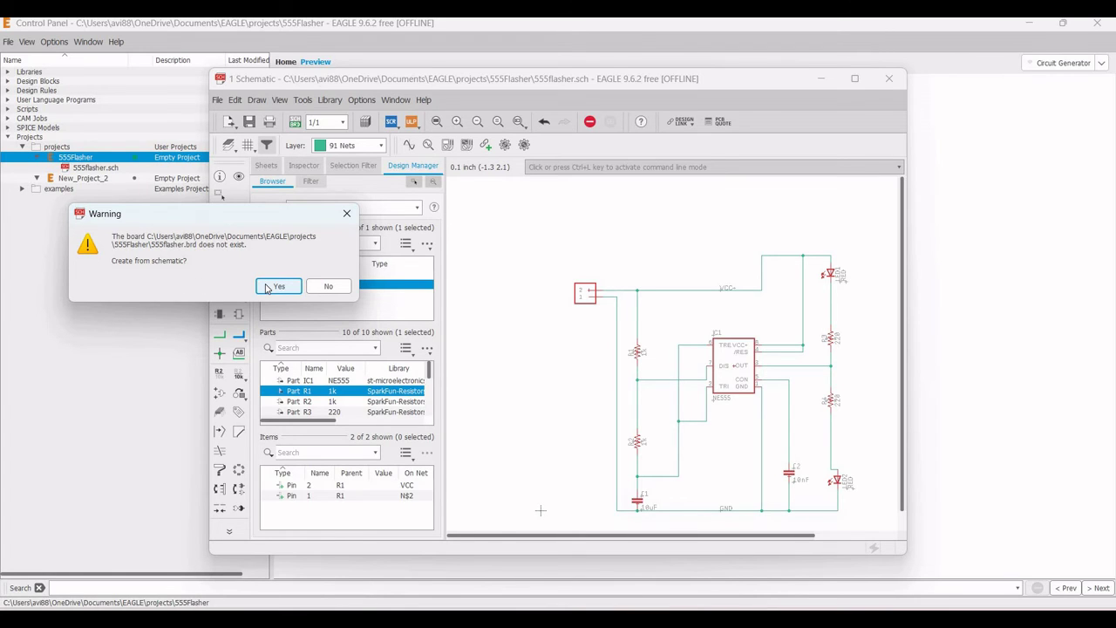
{"action": "left_click", "coordinate": [269, 286]}
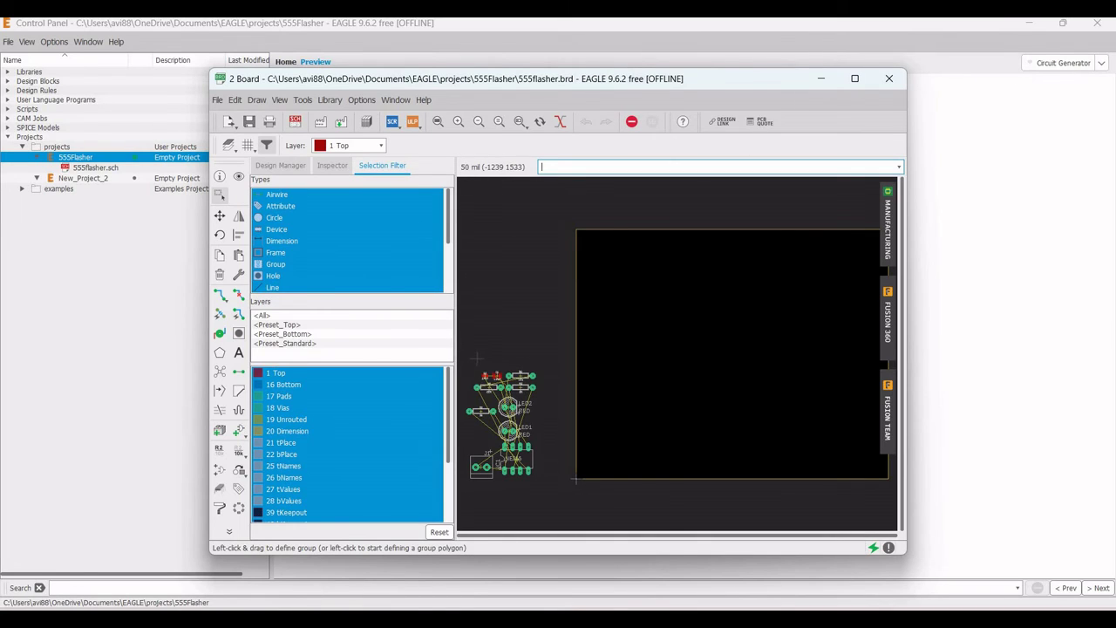
Group all the components beside the board and move them together inside the board outline
{"action": "left_click_drag", "start_coordinate": [465, 359], "coordinate": [546, 492]}
{"action": "key", "text": "F7"}
{"action": "right_click", "coordinate": [623, 407], "text": "ctrl"}
{"action": "left_click", "coordinate": [697, 380]}
{"action": "key", "text": "alt+F7"}
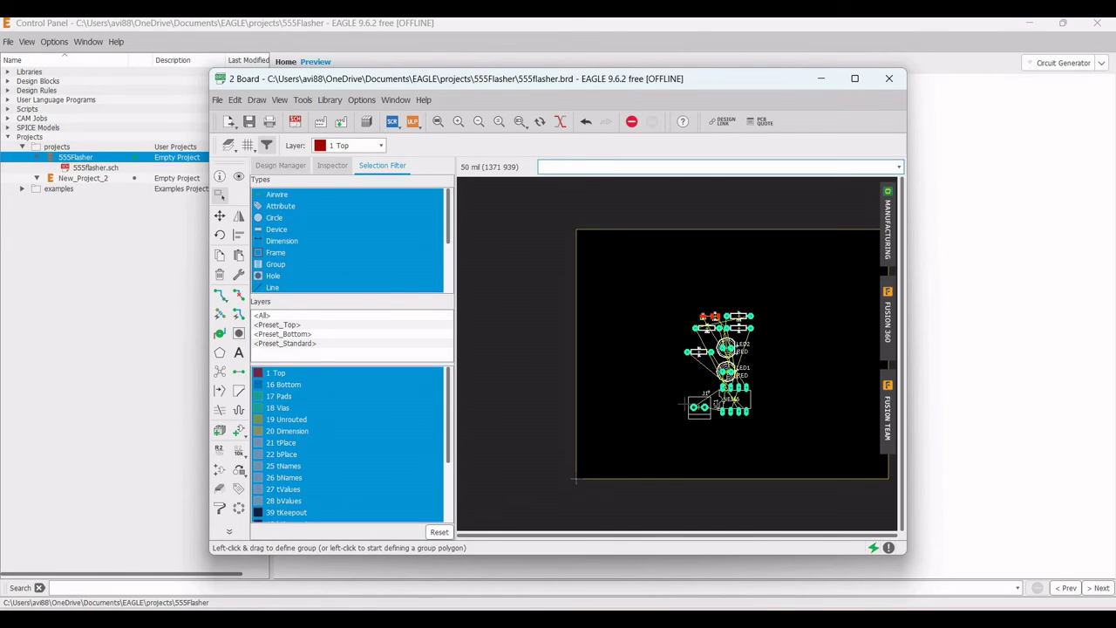
Recalculate the airwires between the components with Ratsnest
{"action": "scroll", "coordinate": [792, 375], "scroll_direction": "up", "scroll_amount": 5}
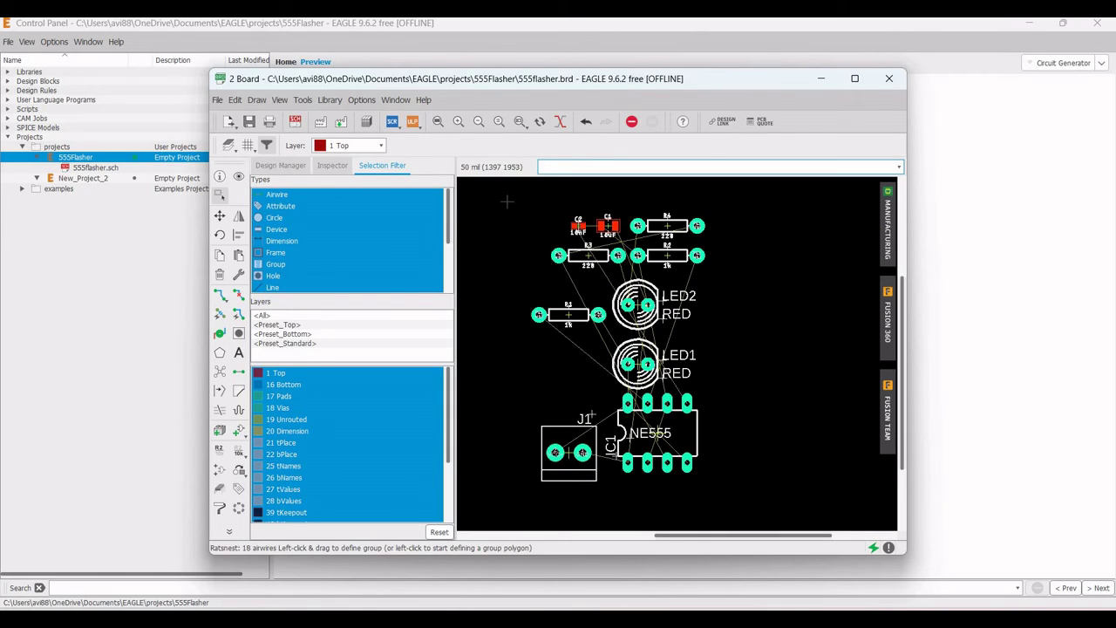
{"action": "left_click_drag", "start_coordinate": [504, 197], "coordinate": [776, 504]}
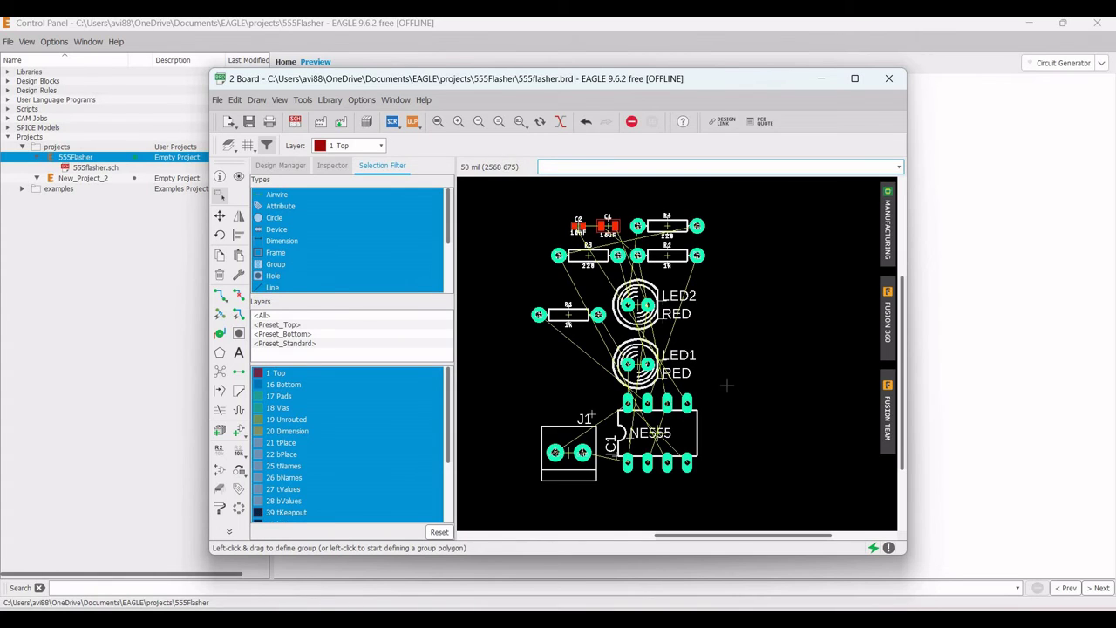
{"action": "left_click", "coordinate": [302, 100]}
{"action": "left_click", "coordinate": [320, 190]}
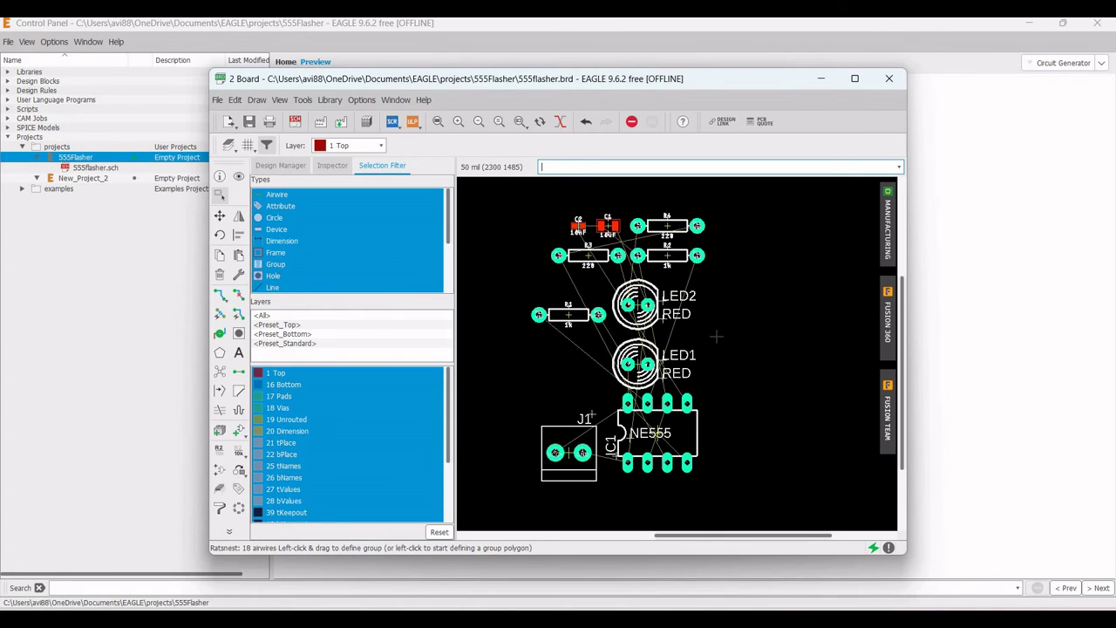
Move the board outline's top edge down to just above the components
{"action": "scroll", "coordinate": [715, 336], "scroll_direction": "down", "scroll_amount": 4}
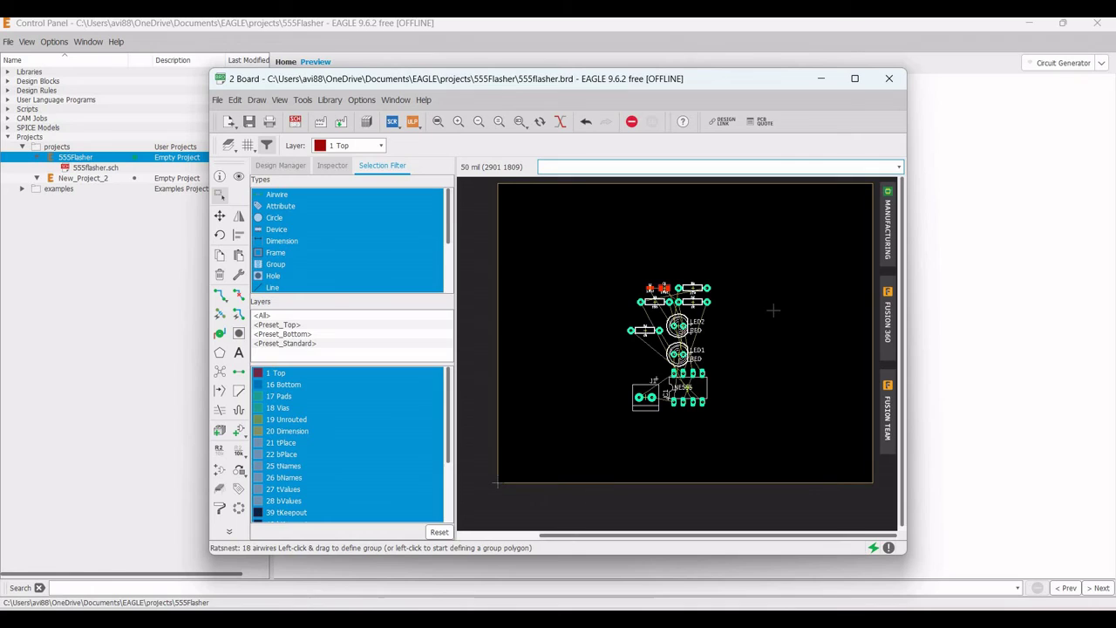
{"action": "scroll", "coordinate": [567, 311], "scroll_direction": "down", "scroll_amount": 2}
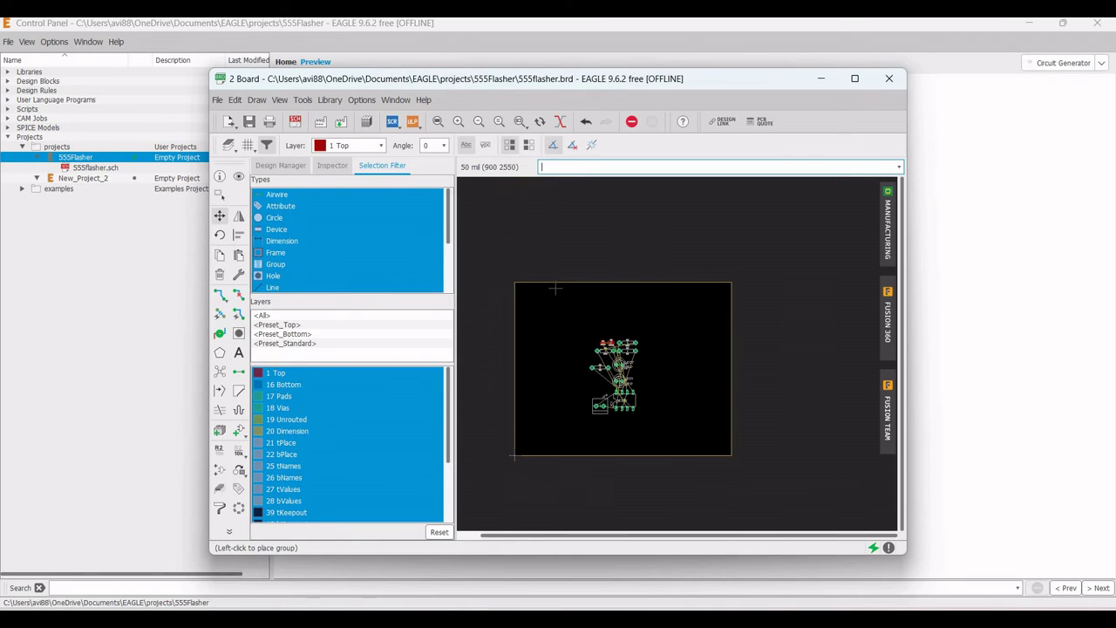
{"action": "left_click", "coordinate": [556, 282]}
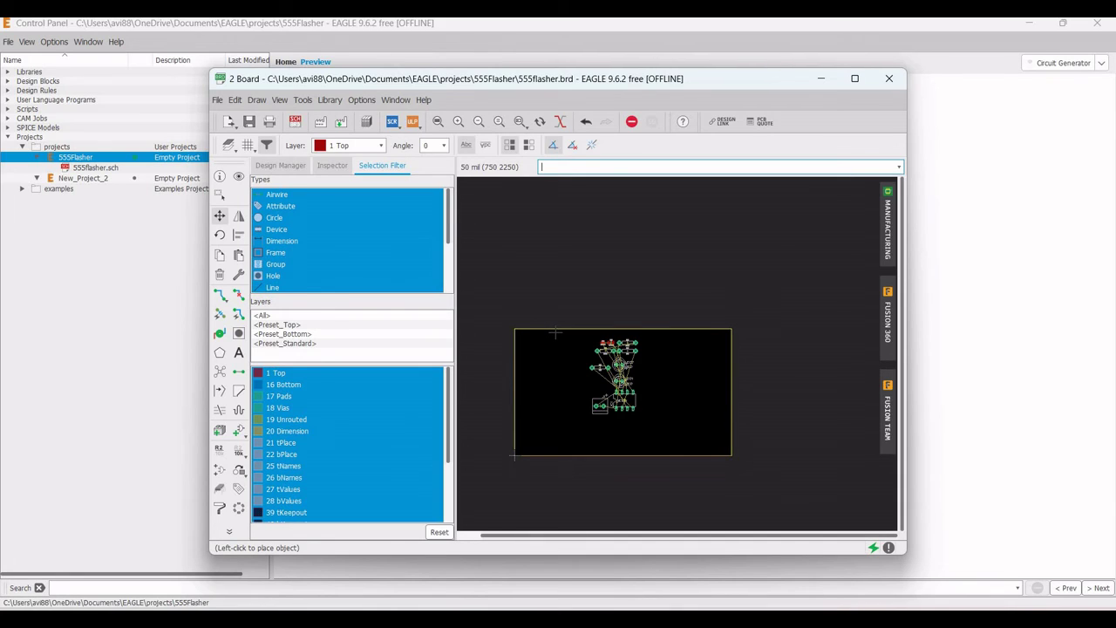
{"action": "left_click", "coordinate": [556, 333]}
Try to narrow the board by moving its right edge inward, close to the components
{"action": "key", "text": "g"}
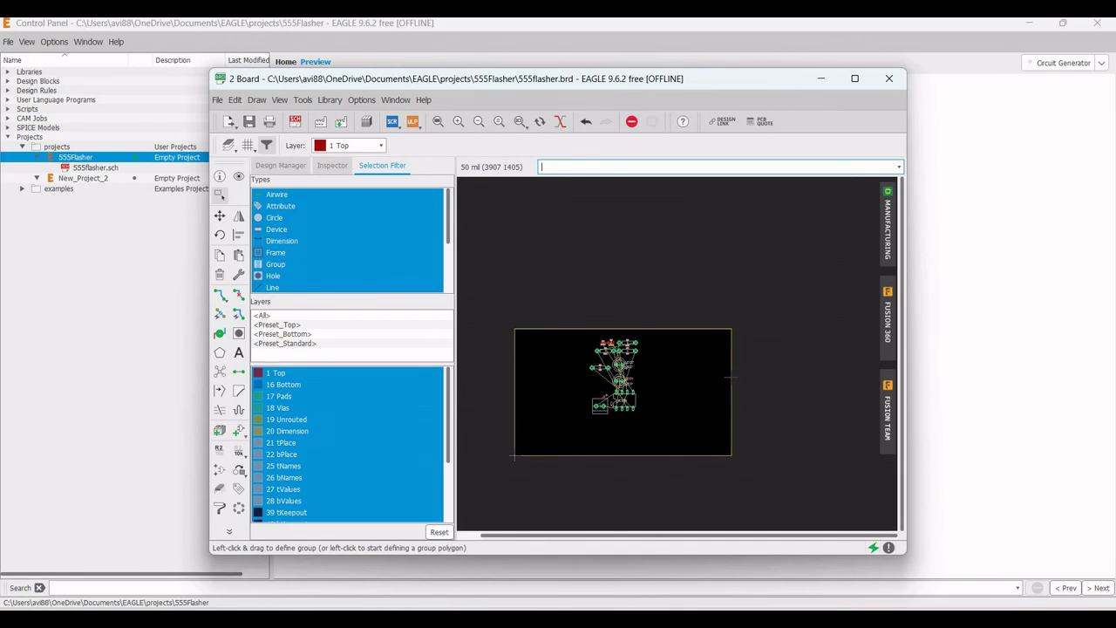
{"action": "key", "text": "m"}
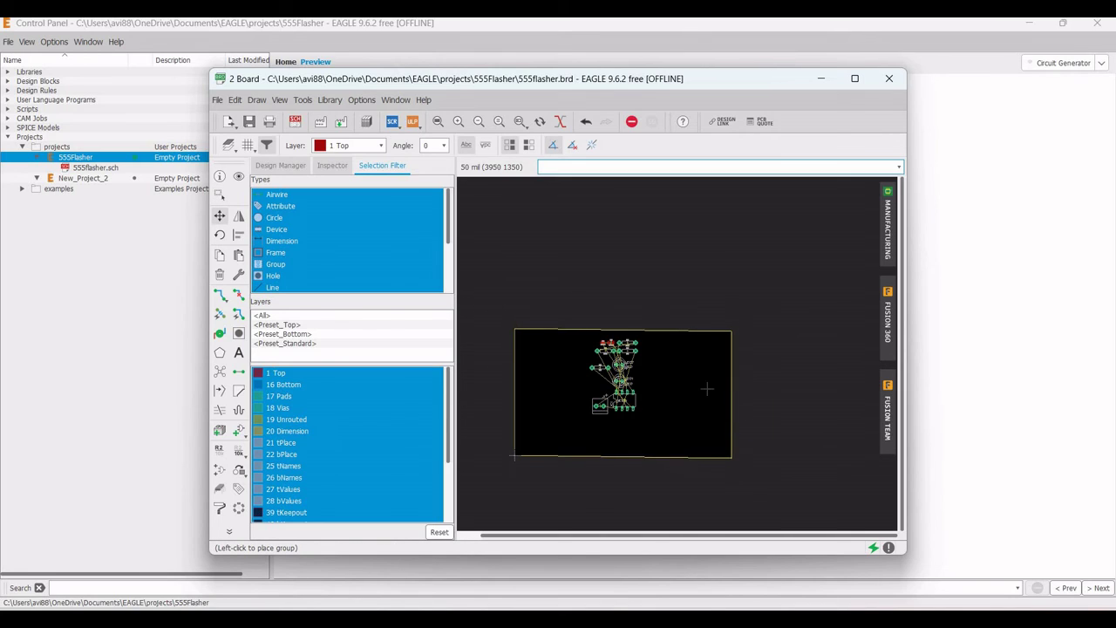
{"action": "right_click", "coordinate": [708, 389], "text": "ctrl"}
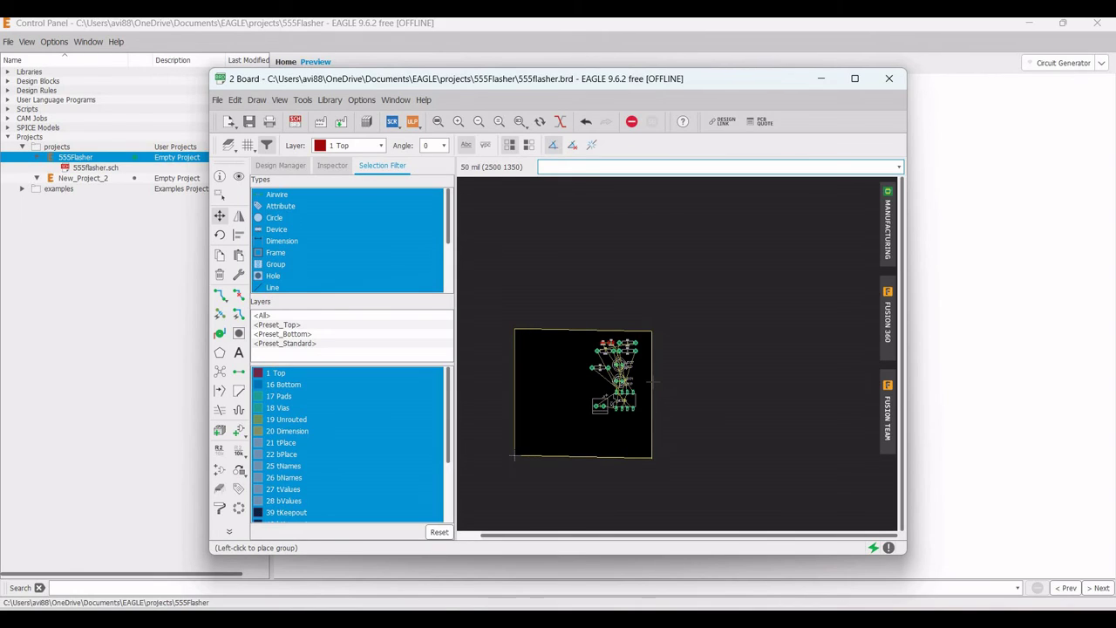
{"action": "left_click", "coordinate": [654, 377]}
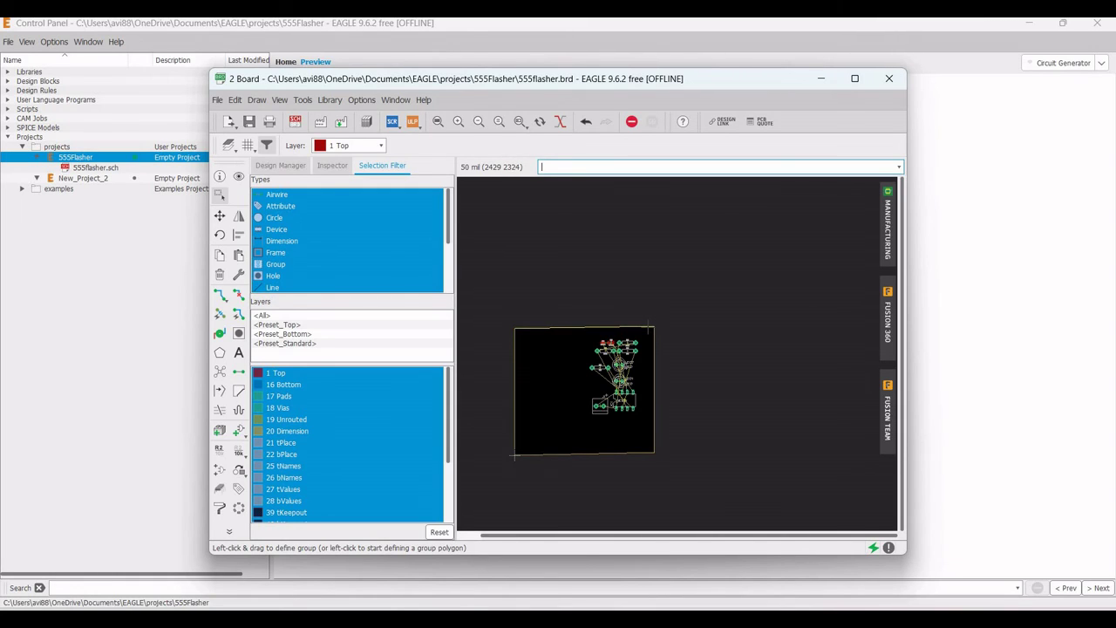
Try to shift the board's top edge down slightly, then undo the last moves of the top and right edges
{"action": "key", "text": "F7"}
{"action": "right_click", "coordinate": [648, 329], "text": "ctrl"}
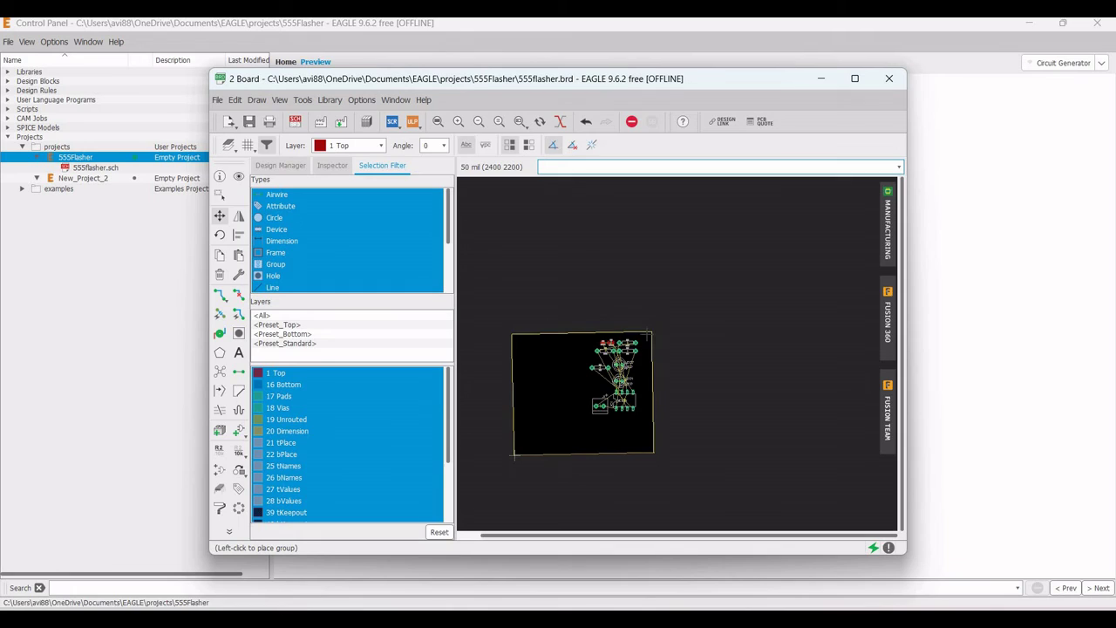
{"action": "key", "text": "Escape"}
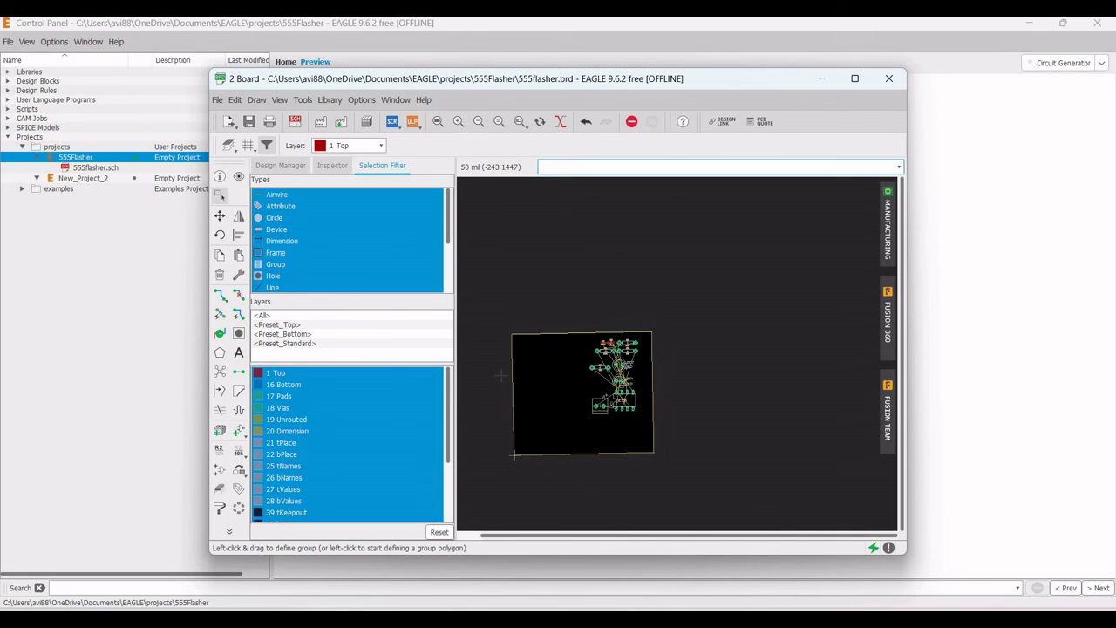
{"action": "left_click", "coordinate": [586, 122]}
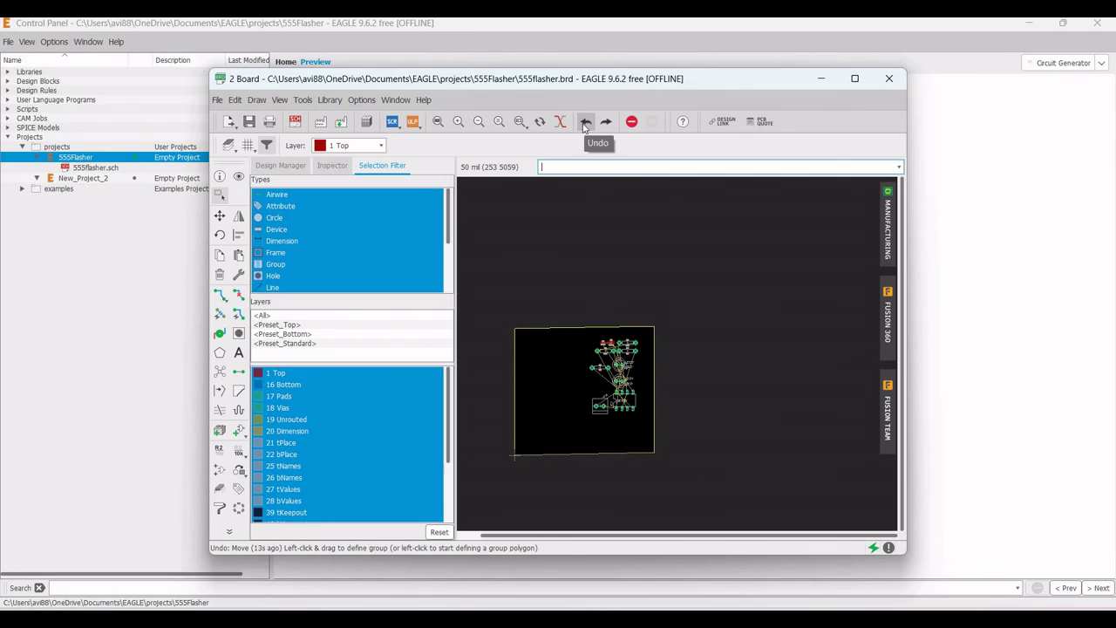
{"action": "left_click", "coordinate": [586, 121]}
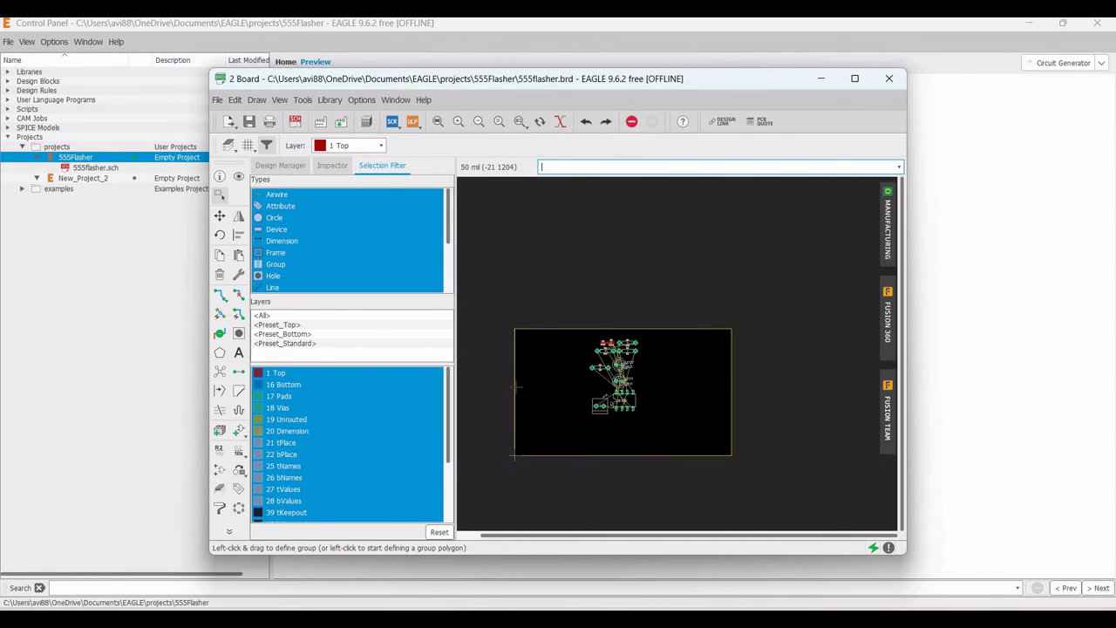
Move the board's left edge inward to about x = 1150 mil and its right edge inward, close to the components
{"action": "right_click", "coordinate": [514, 388], "text": "ctrl"}
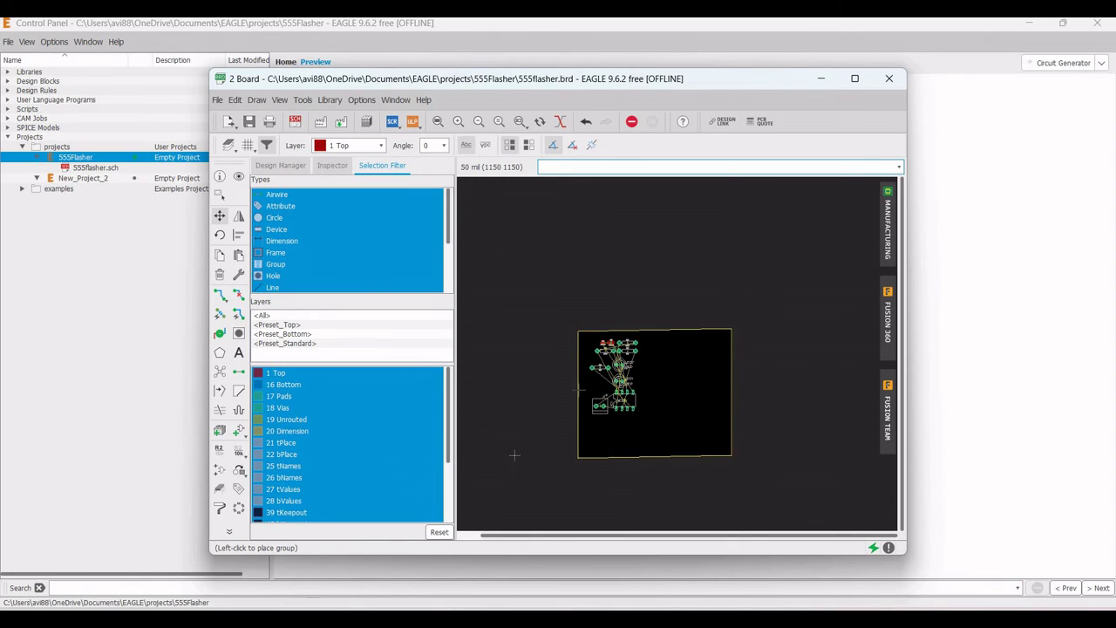
{"action": "key", "text": "Escape"}
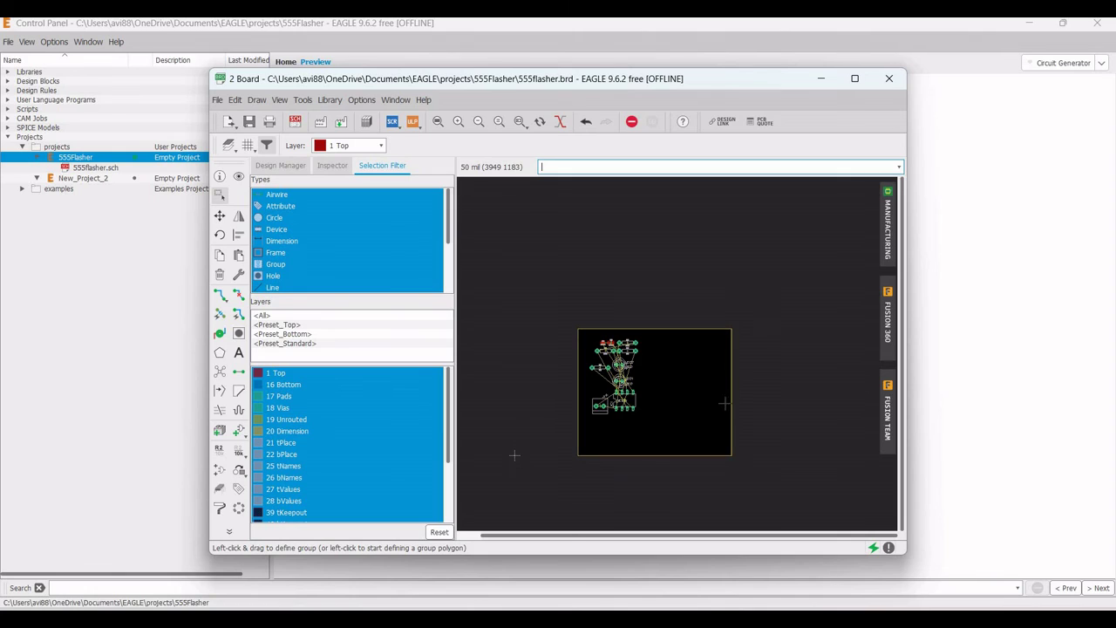
{"action": "right_click", "coordinate": [722, 401], "text": "ctrl"}
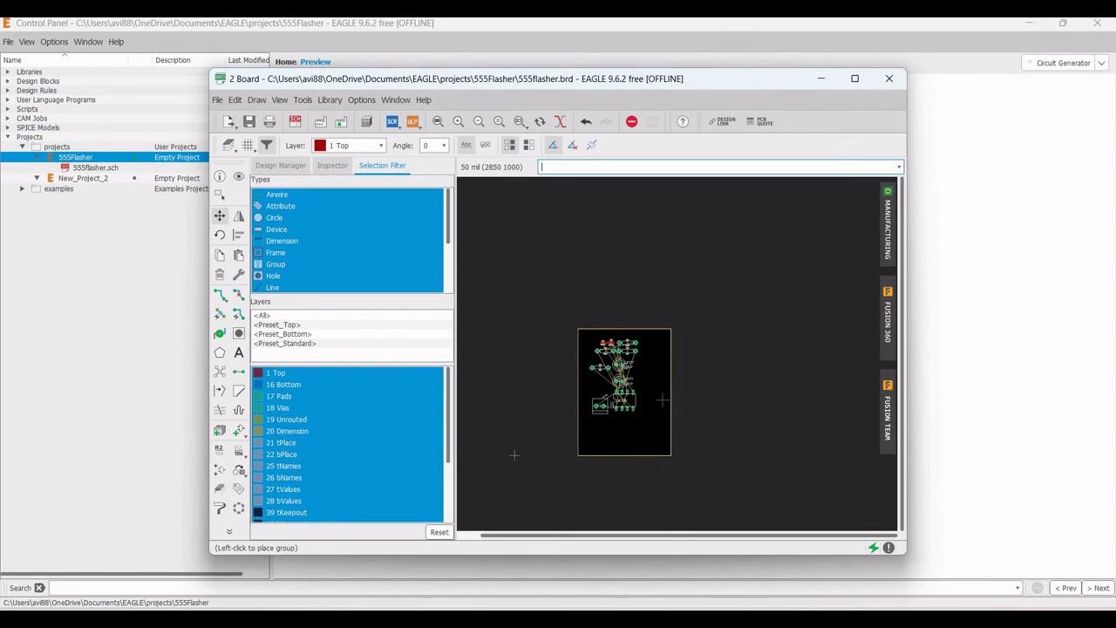
{"action": "left_click", "coordinate": [643, 417]}
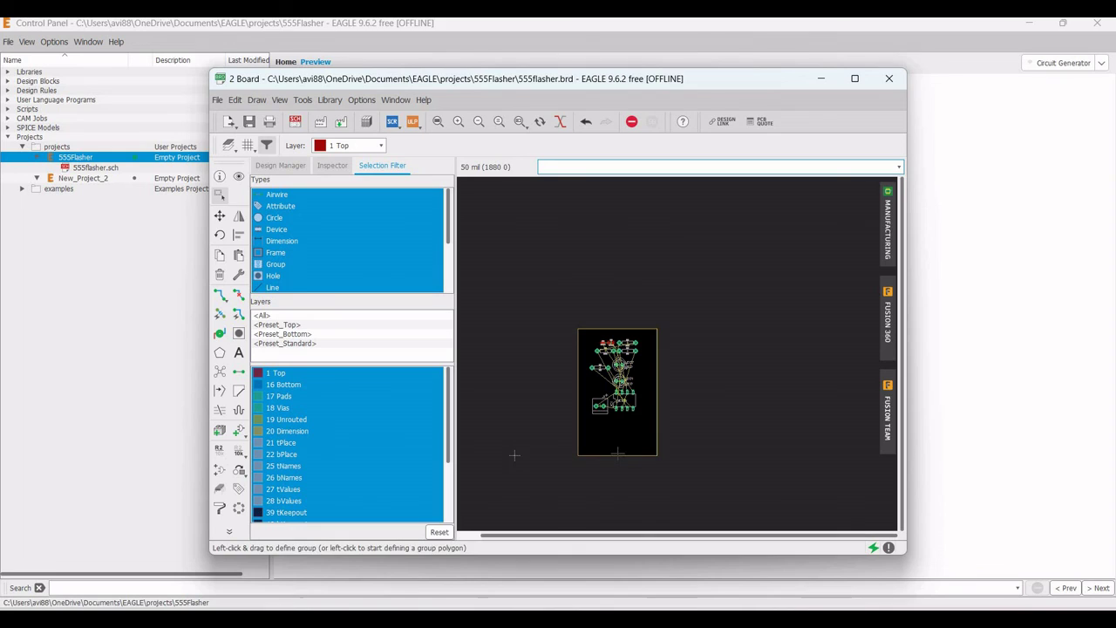
Move the board's bottom edge up to just below the components
{"action": "key", "text": "F7"}
{"action": "right_click", "coordinate": [617, 451], "text": "ctrl"}
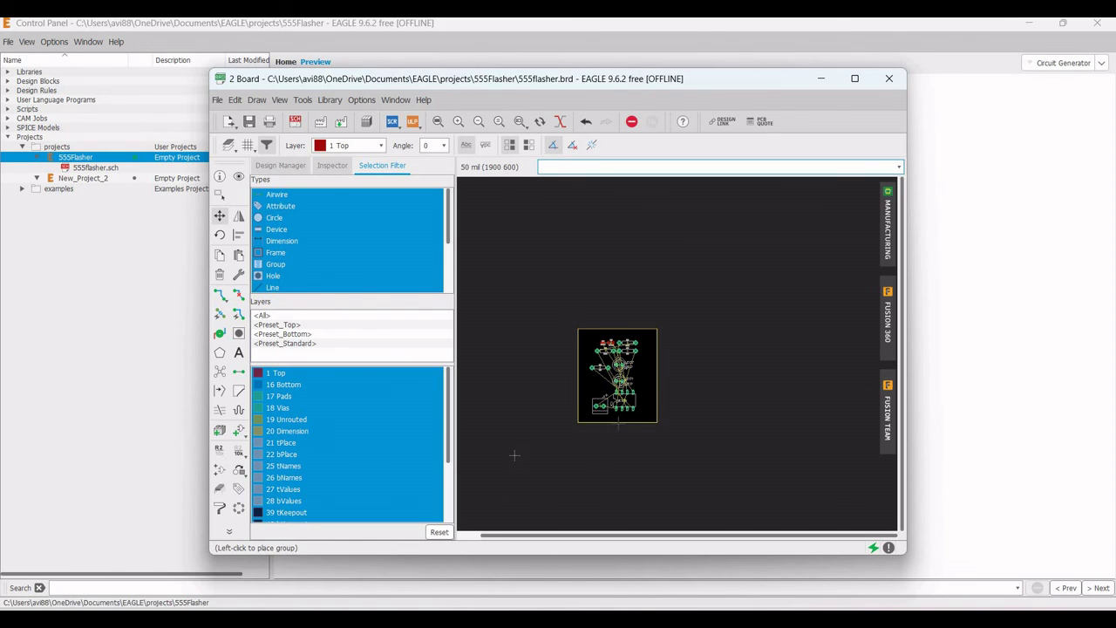
{"action": "left_click", "coordinate": [617, 422]}
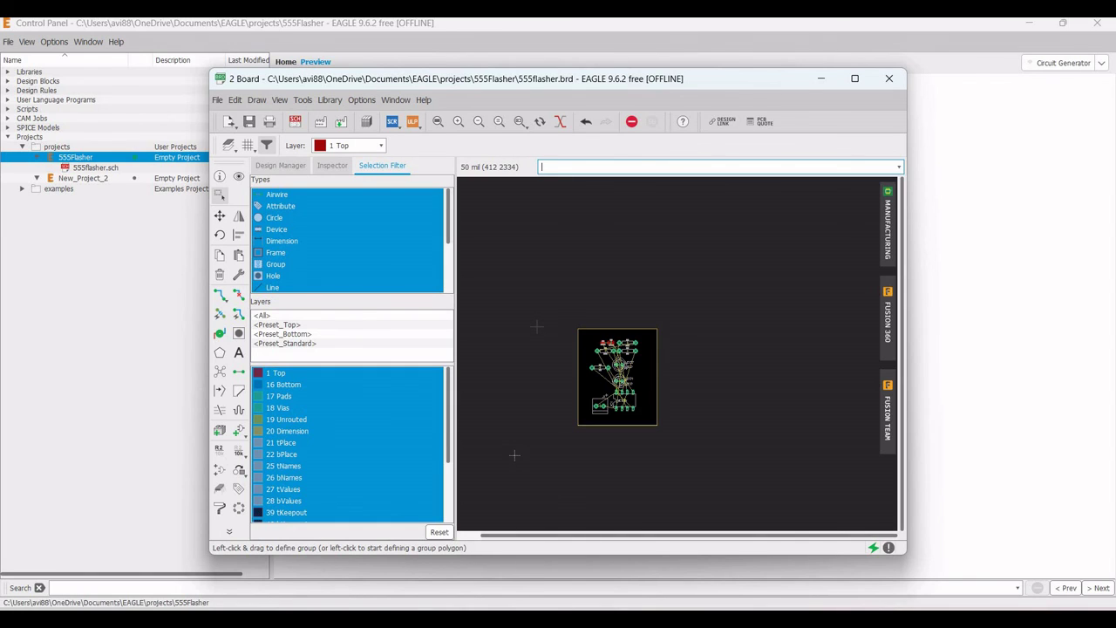
{"action": "scroll", "coordinate": [534, 373], "scroll_direction": "up", "scroll_amount": 4}
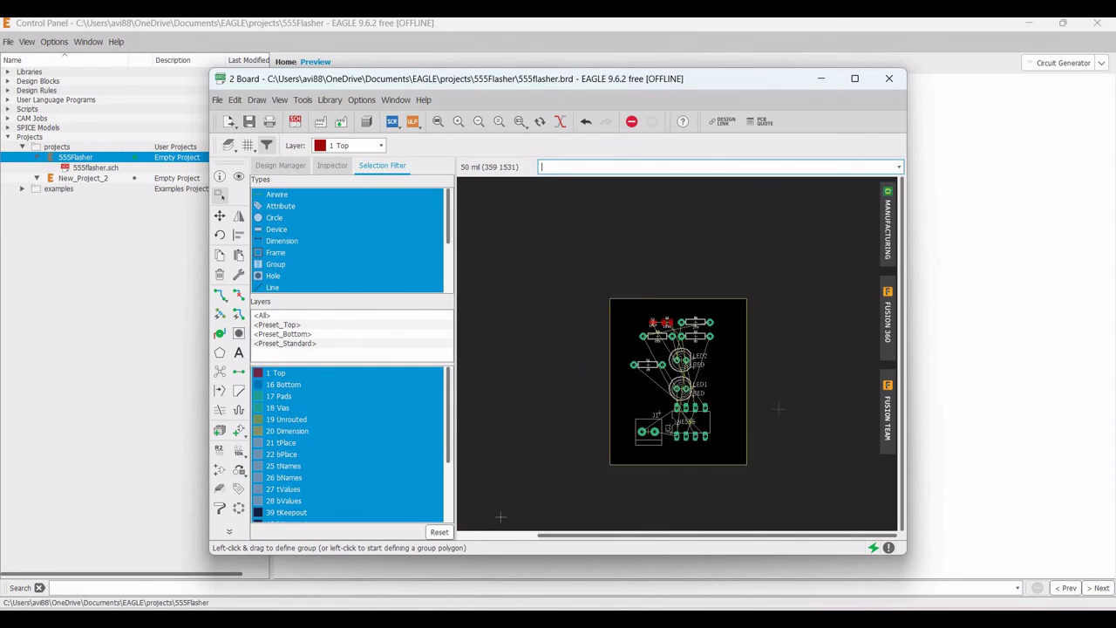
{"action": "scroll", "coordinate": [851, 480], "scroll_direction": "up", "scroll_amount": 4}
{"action": "scroll", "coordinate": [769, 453], "scroll_direction": "down", "scroll_amount": 2}
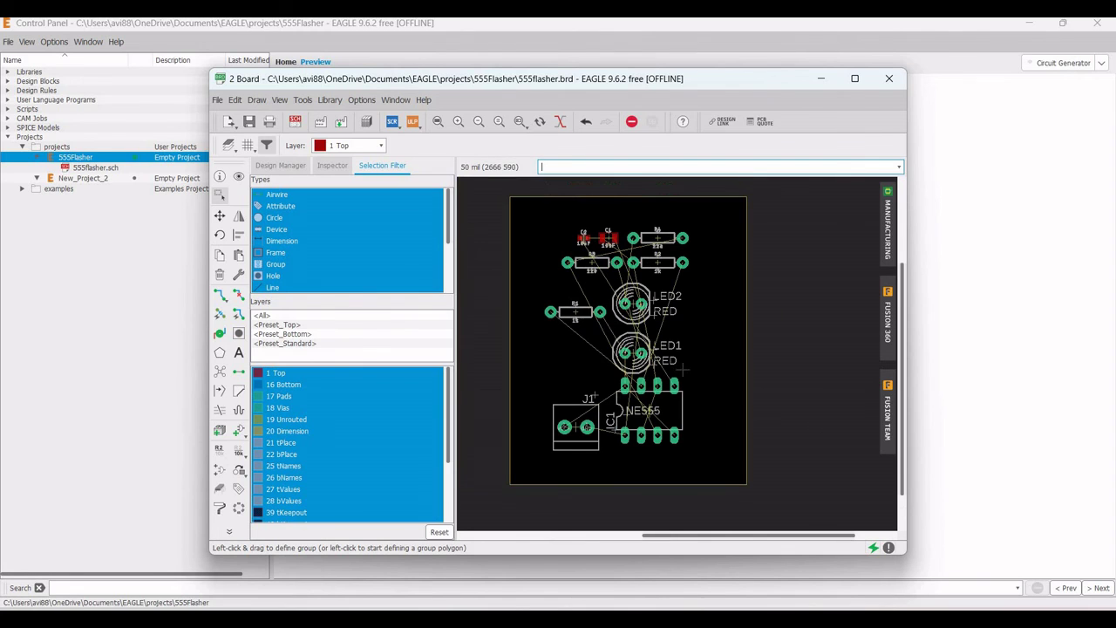
{"action": "scroll", "coordinate": [723, 310], "scroll_direction": "up", "scroll_amount": 2}
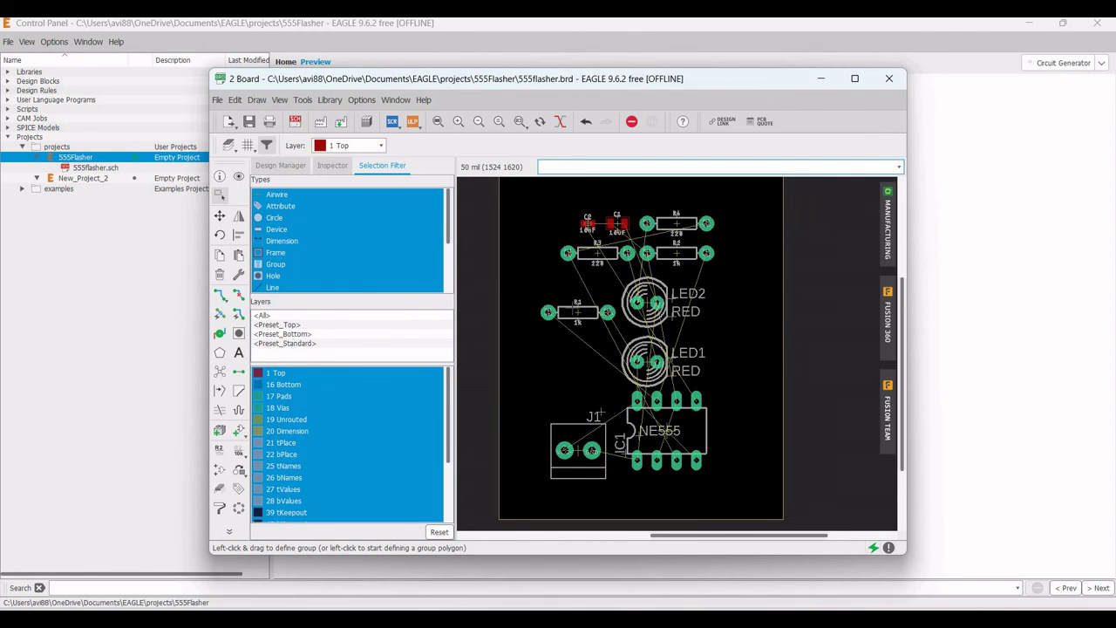
{"action": "scroll", "coordinate": [695, 290], "scroll_direction": "down", "scroll_amount": 2}
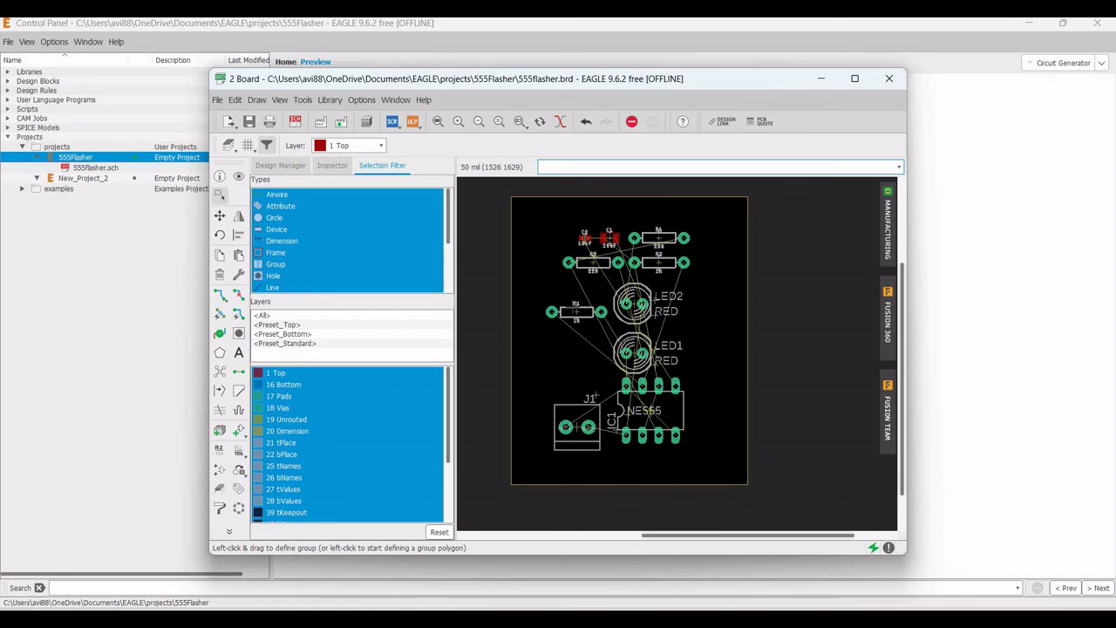
{"action": "left_click", "coordinate": [476, 187]}
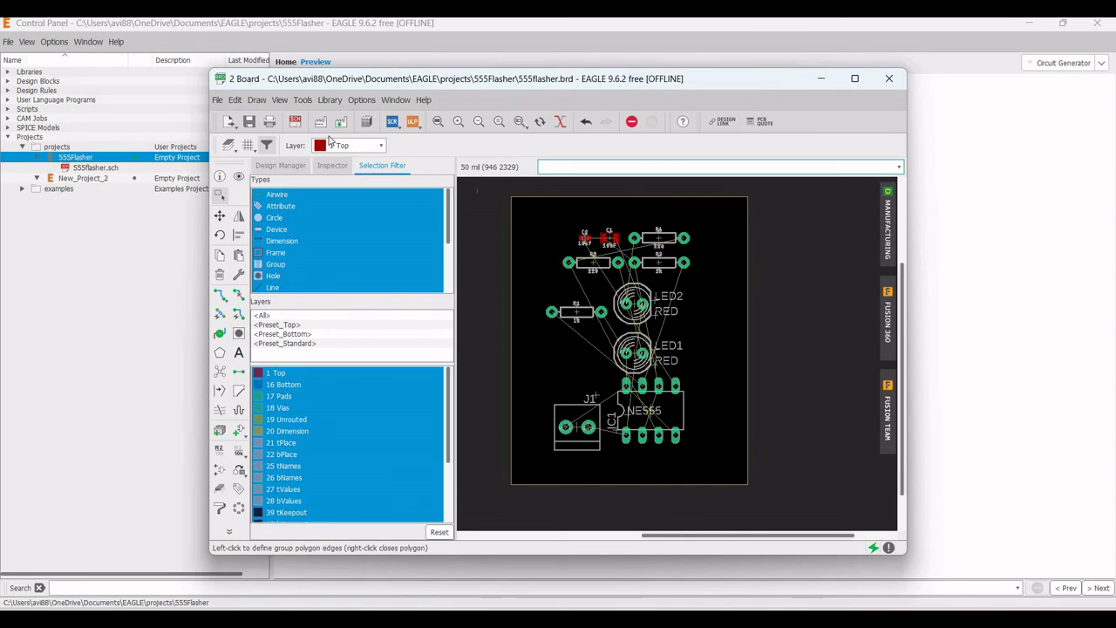
Set up the Autorouter for the board with a maximum of 2 running threads and continue to the routing variants
{"action": "left_click", "coordinate": [302, 101]}
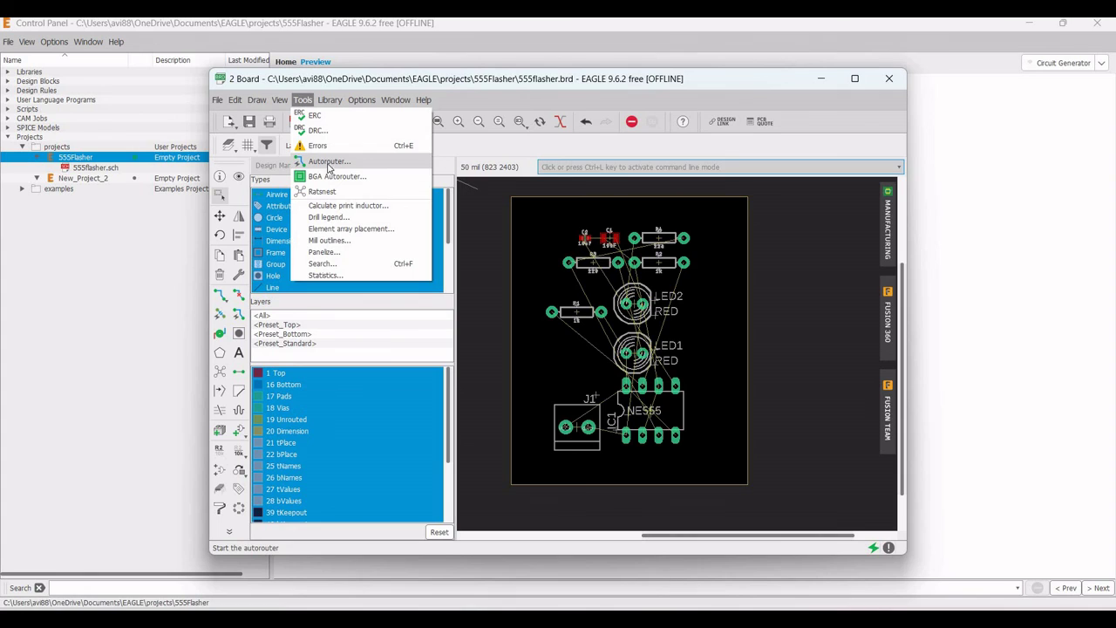
{"action": "left_click", "coordinate": [329, 163]}
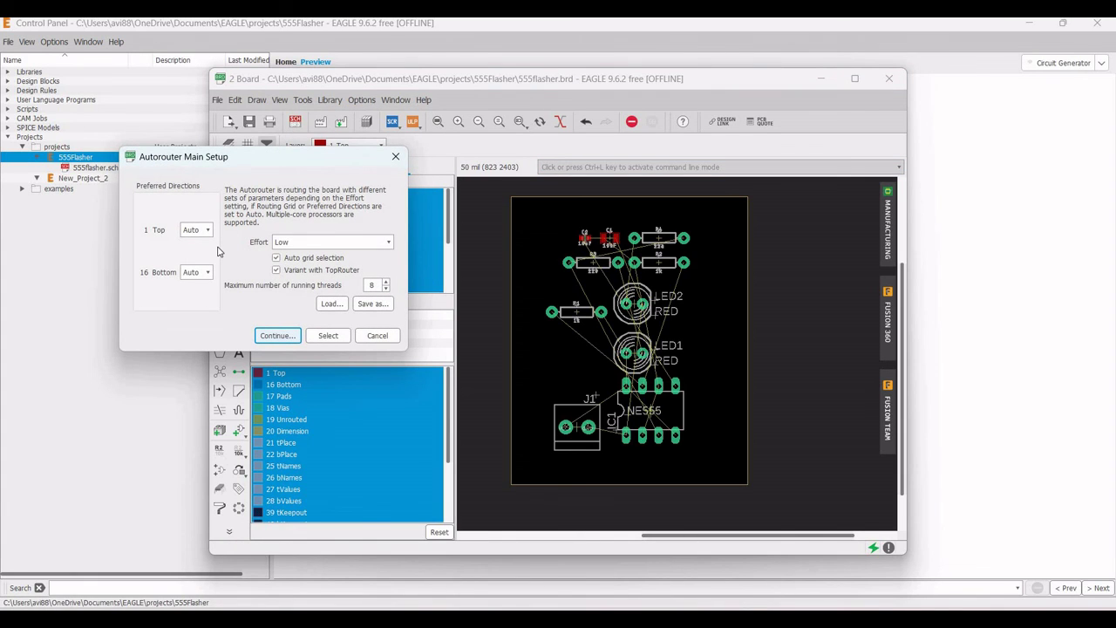
{"action": "double_click", "coordinate": [368, 286]}
{"action": "type", "text": "2"}
{"action": "left_click", "coordinate": [287, 338]}
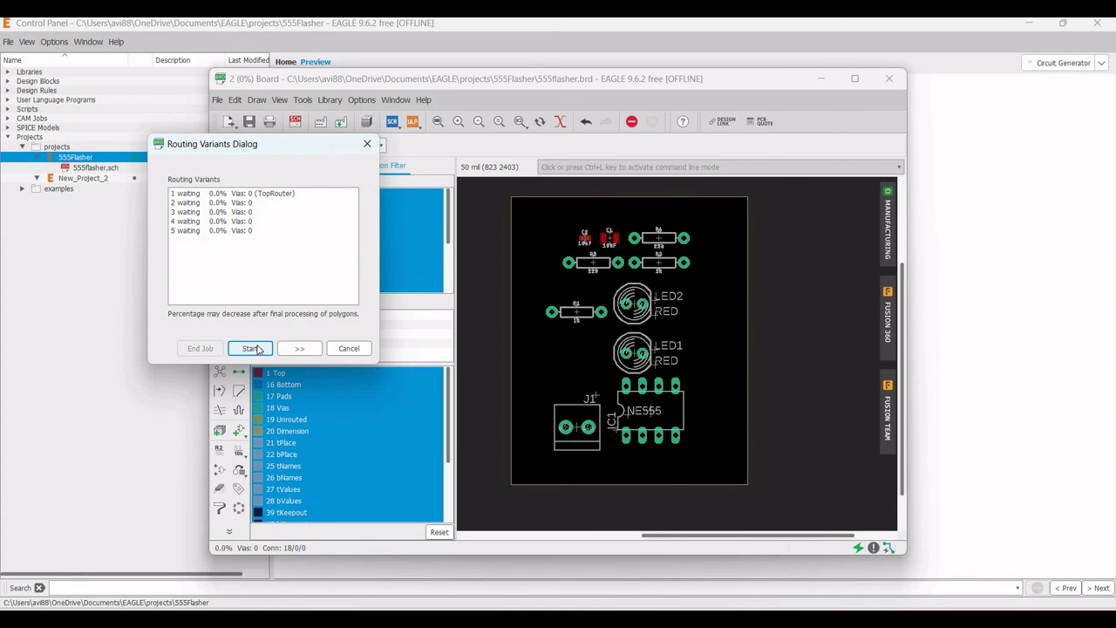
Autoroute the board, finishing the job with routing variant 1 (TopRouter), and save the board file
{"action": "key", "text": "Return"}
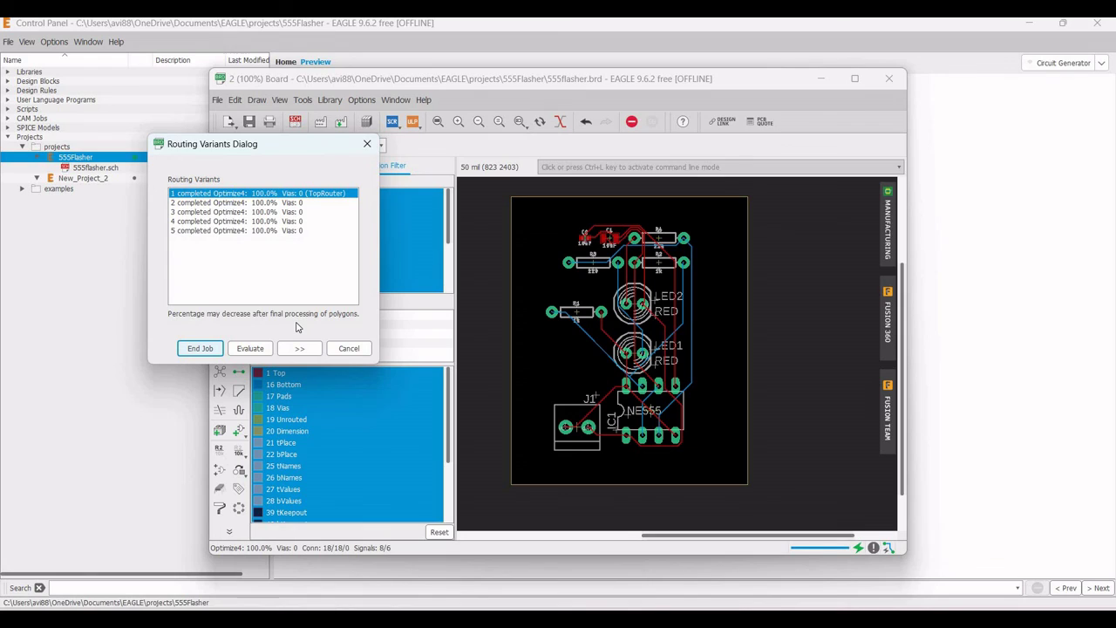
{"action": "left_click", "coordinate": [206, 350]}
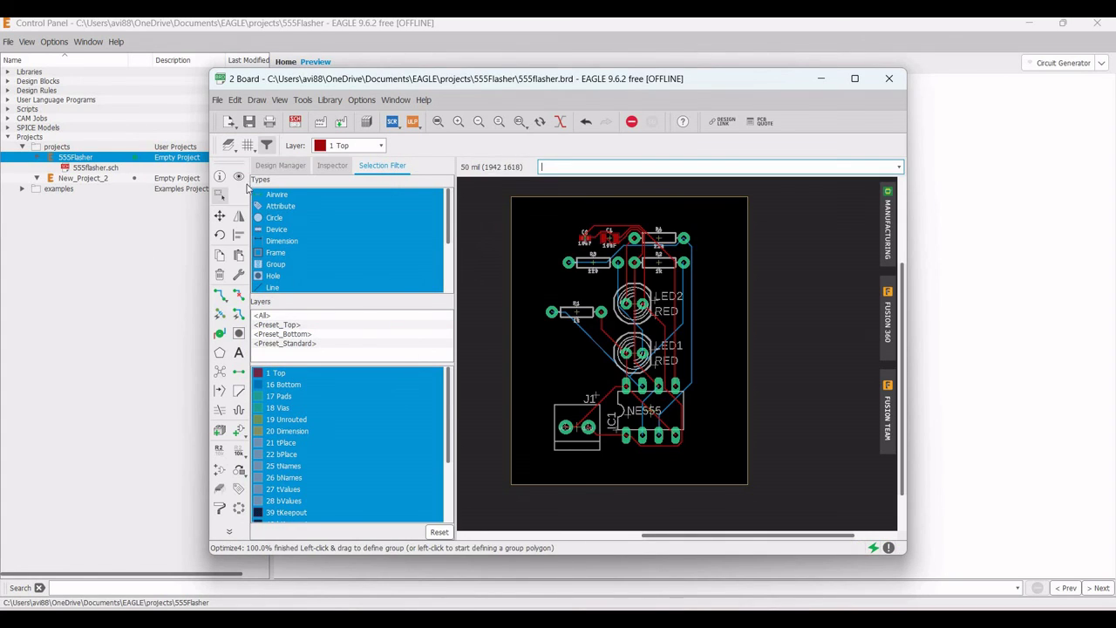
{"action": "left_click", "coordinate": [250, 123]}
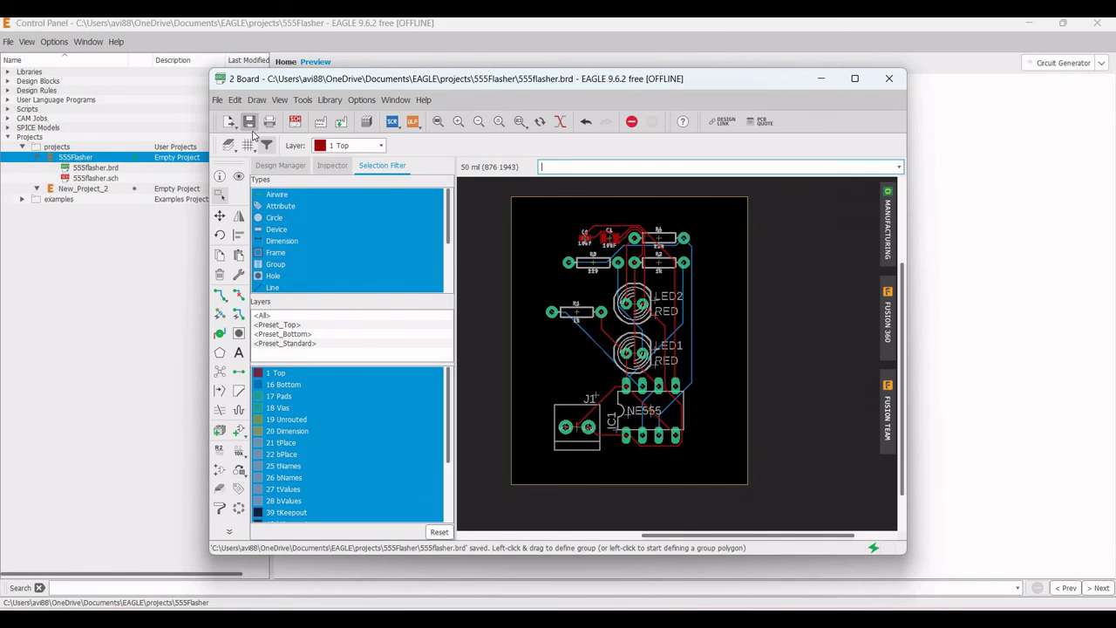